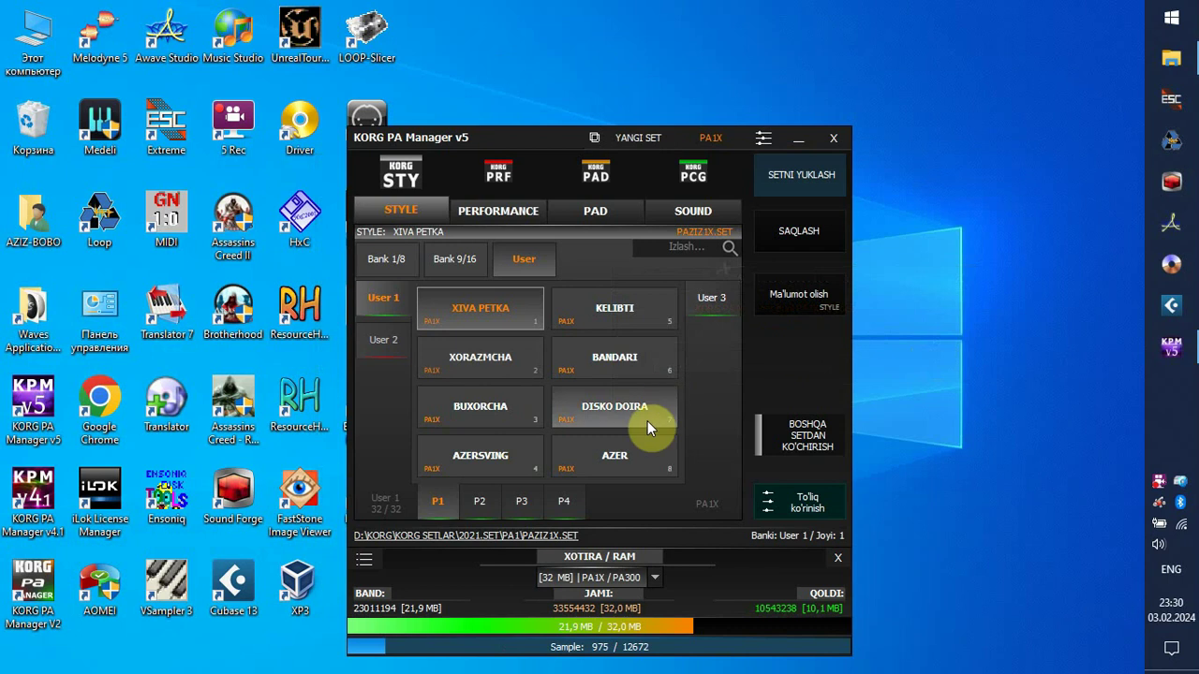
Step: Audition the AZER style from the User 1 bank in the mini player, declining the sound bank download
left_click(520, 409)
left_click(630, 409)
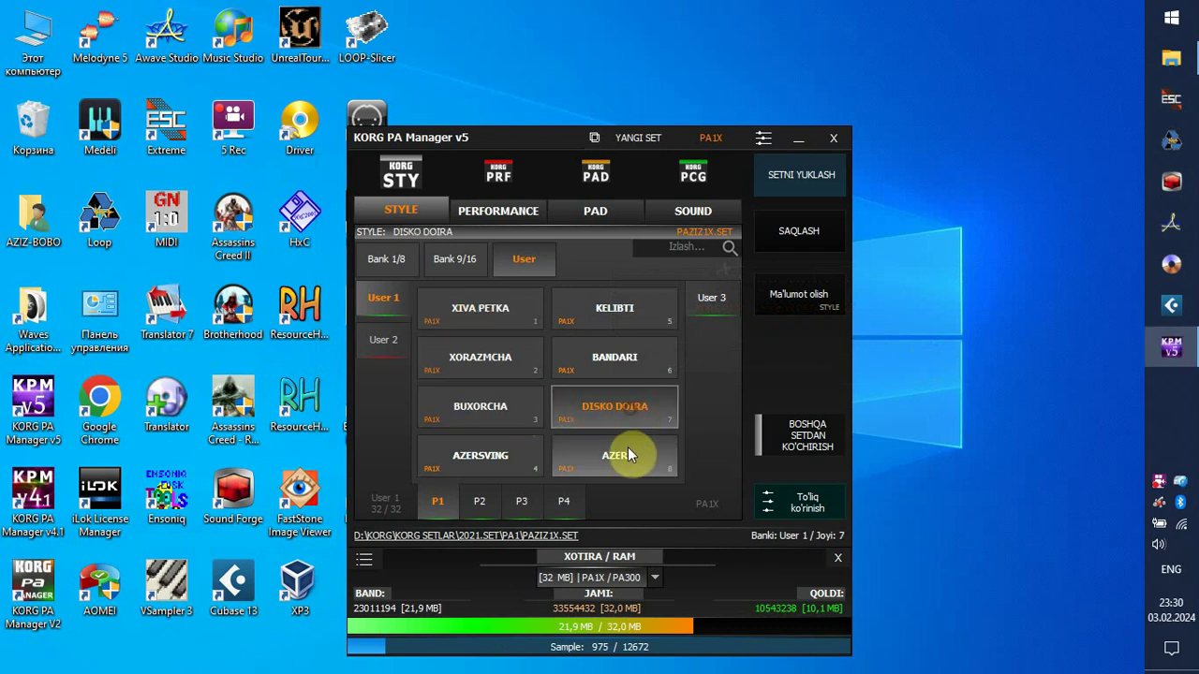
left_click(625, 454)
right_click(621, 451)
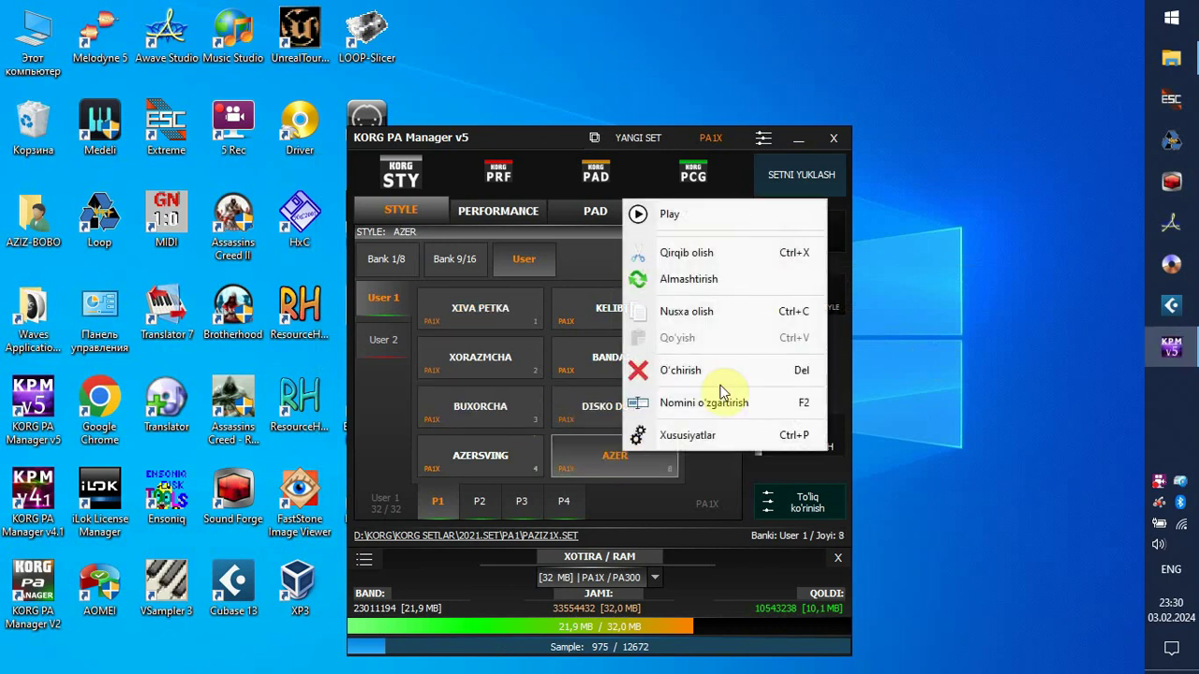
left_click(663, 217)
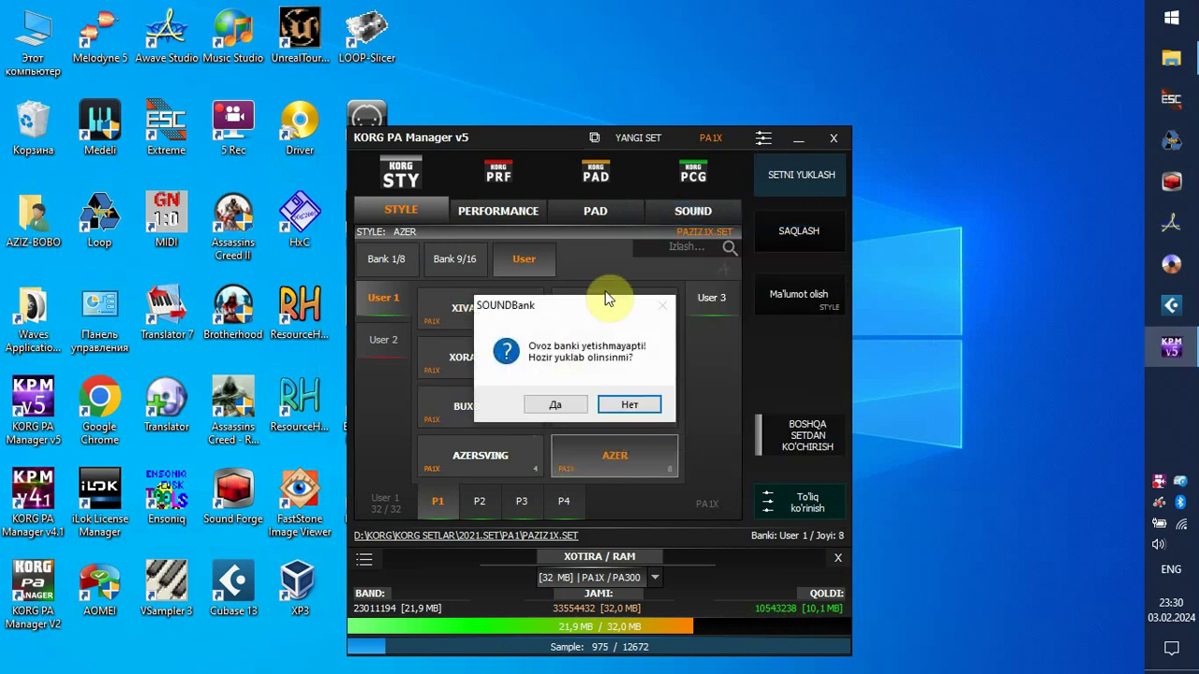
left_click(636, 410)
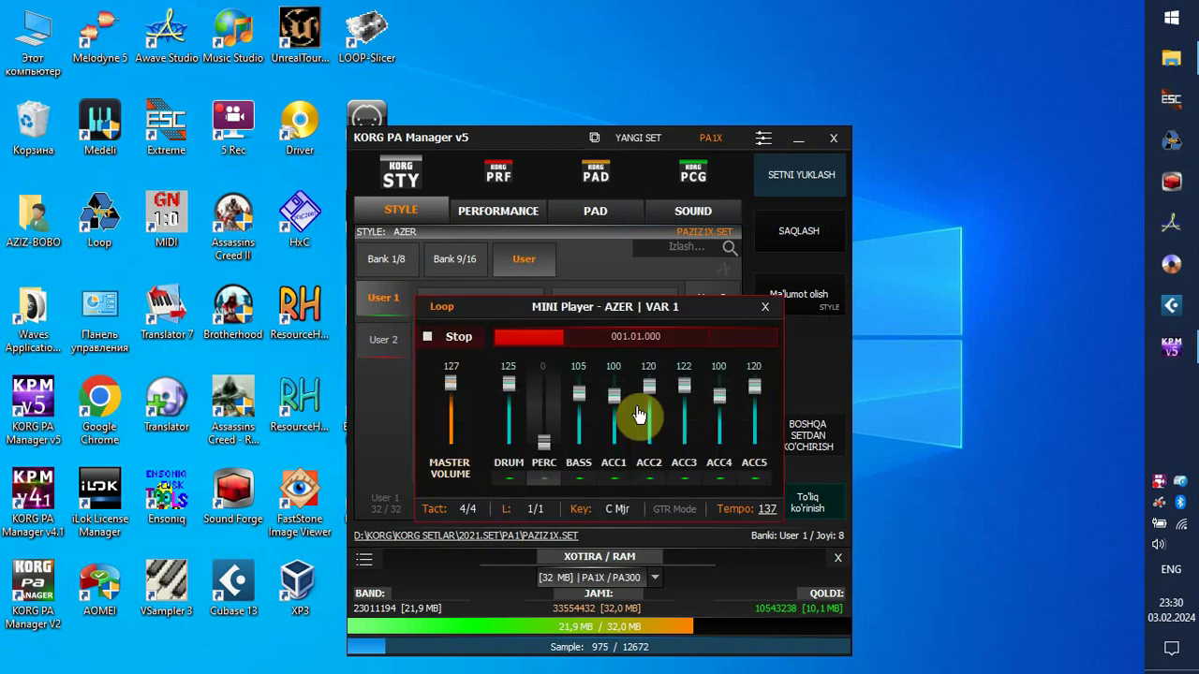
left_click(766, 306)
Step: Set the AZER style's tempo to 98 in its properties and update the style with the change
key("alt+F4")
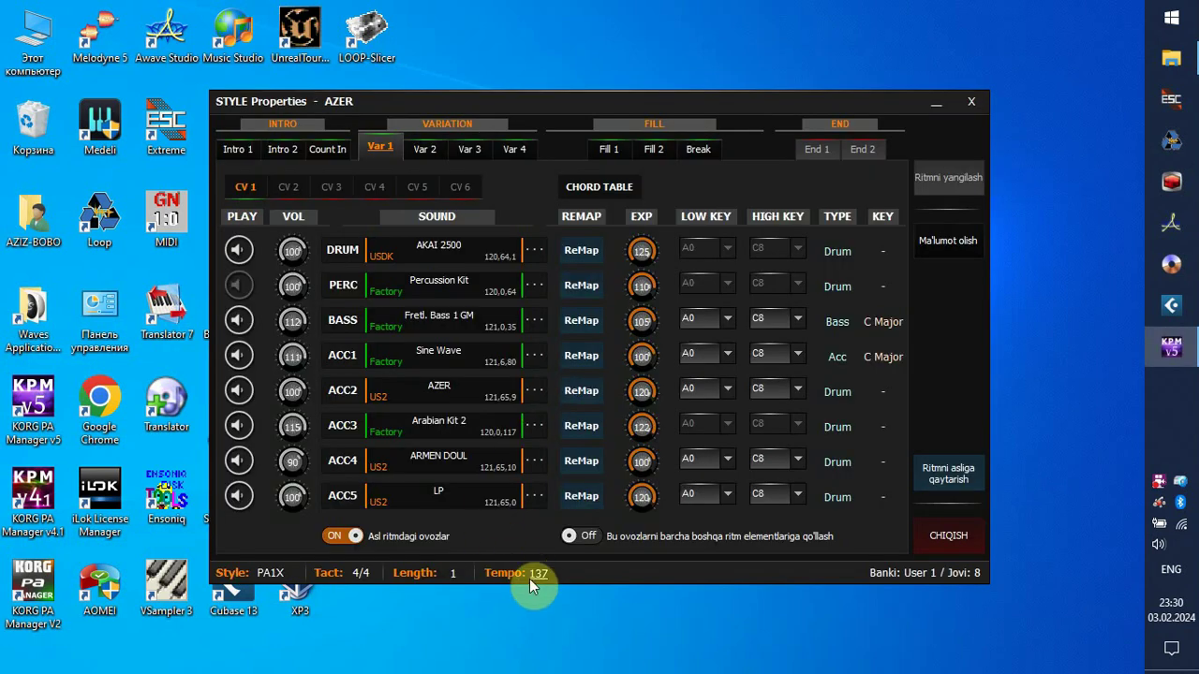
mouse_move(529, 579)
left_mouse_down()
mouse_move(535, 647)
mouse_move(539, 600)
left_mouse_up()
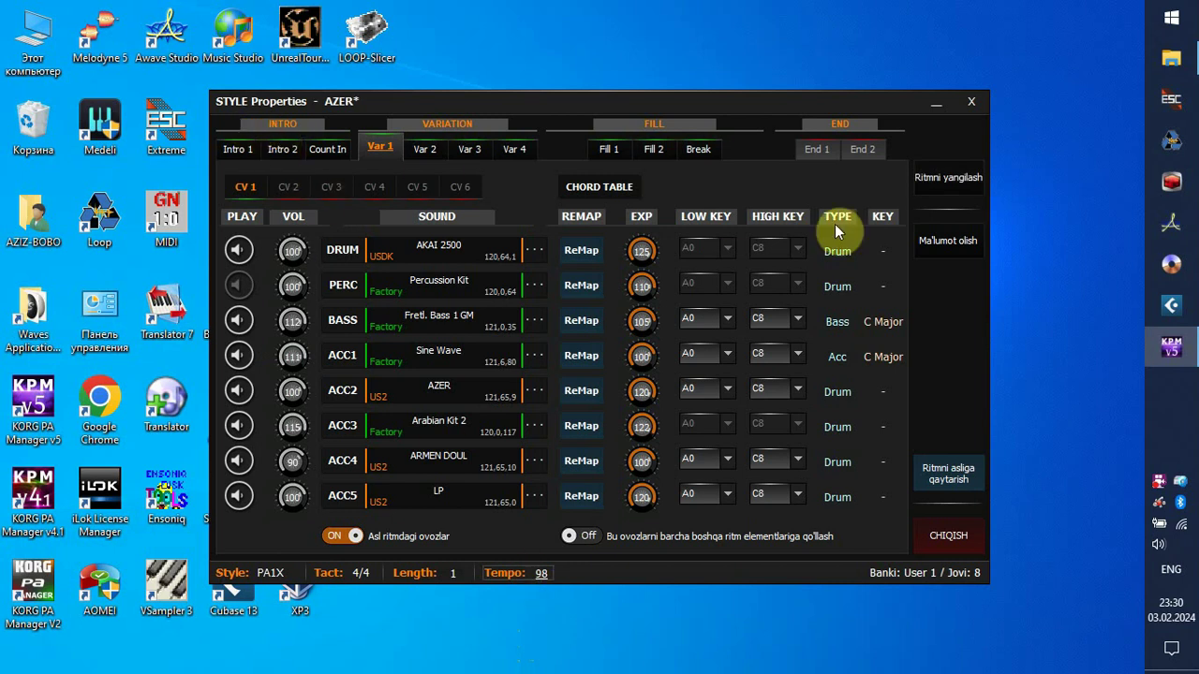
left_click(957, 181)
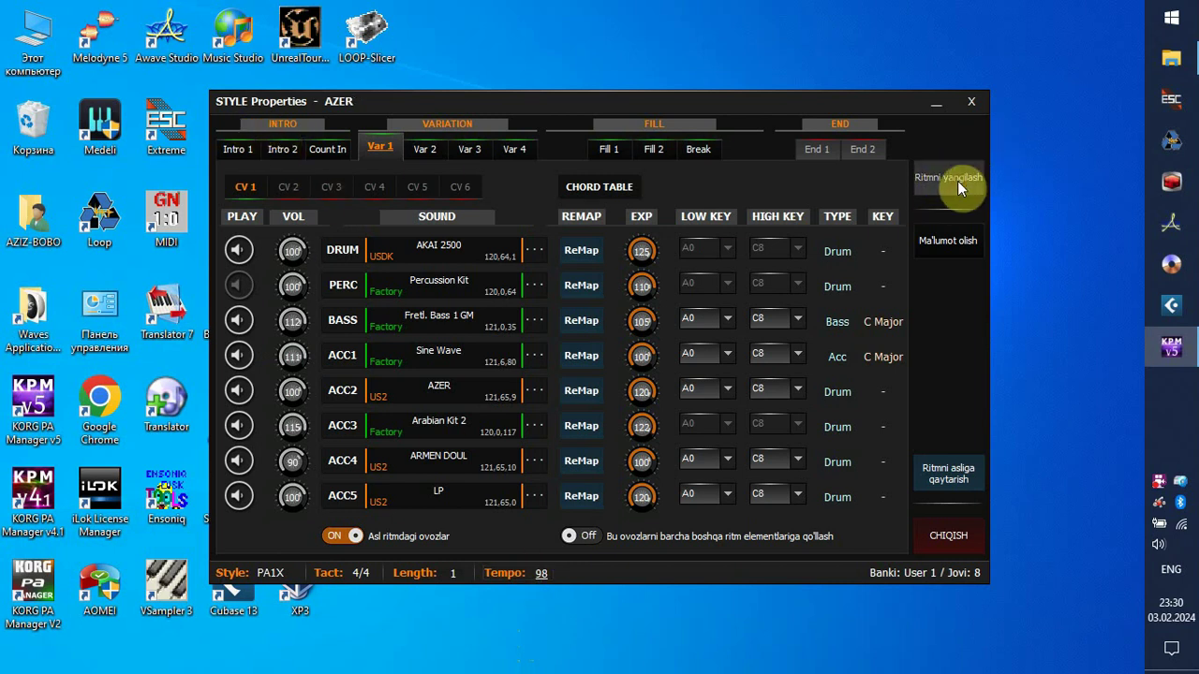
left_click(972, 103)
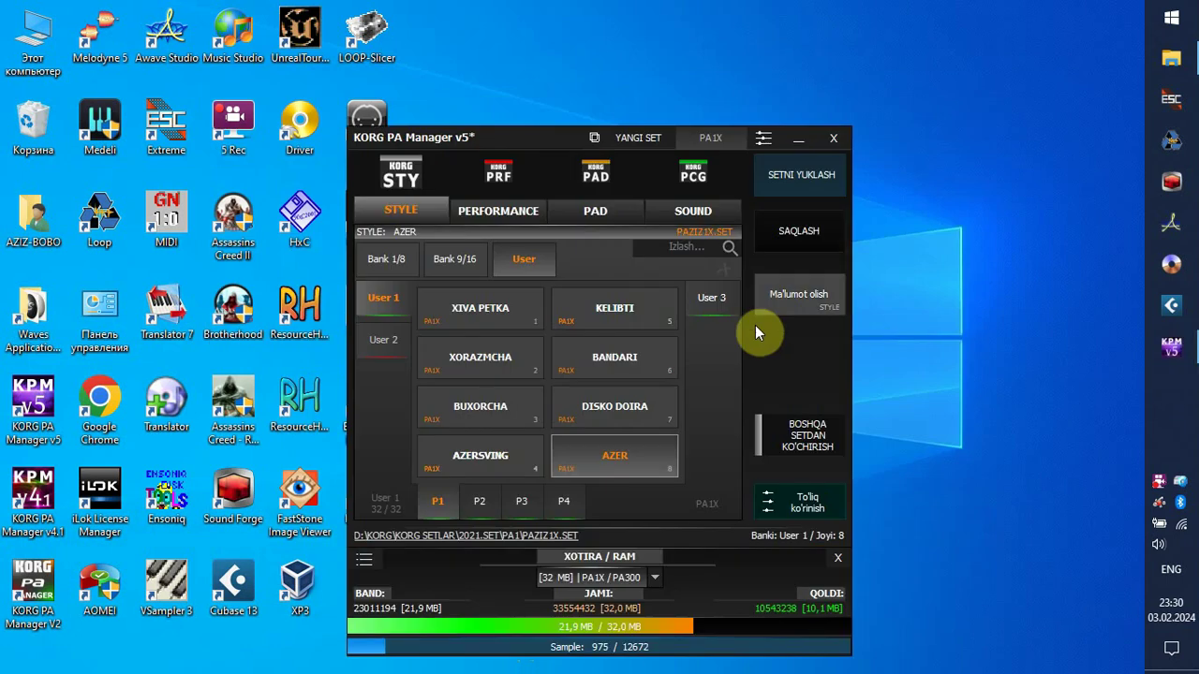
Step: Copy the AZER style from User 1 into slot 1 of the User 2 style bank
right_click(624, 456)
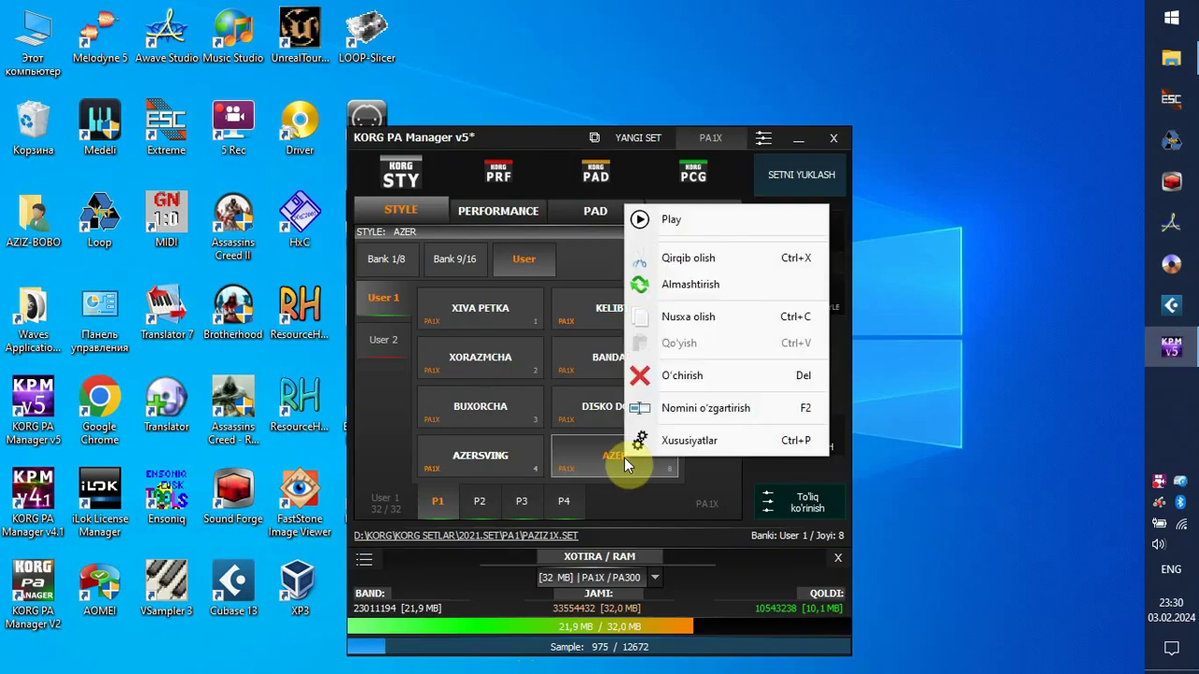
left_click(703, 321)
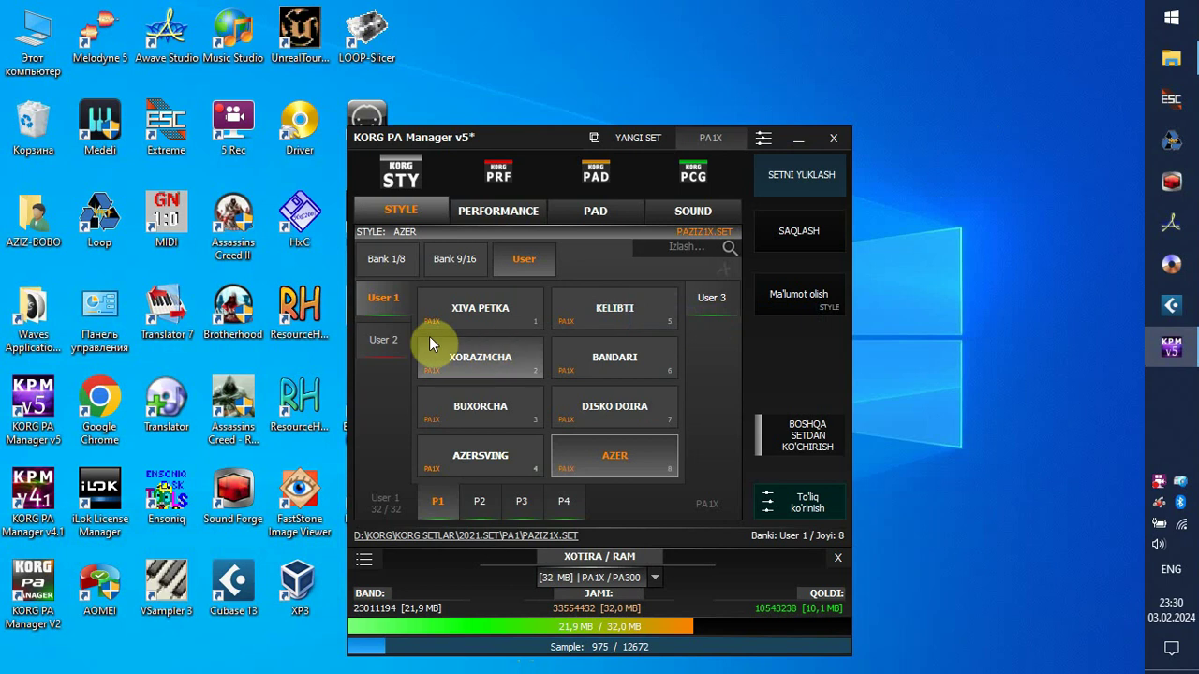
left_click(386, 339)
right_click(490, 310)
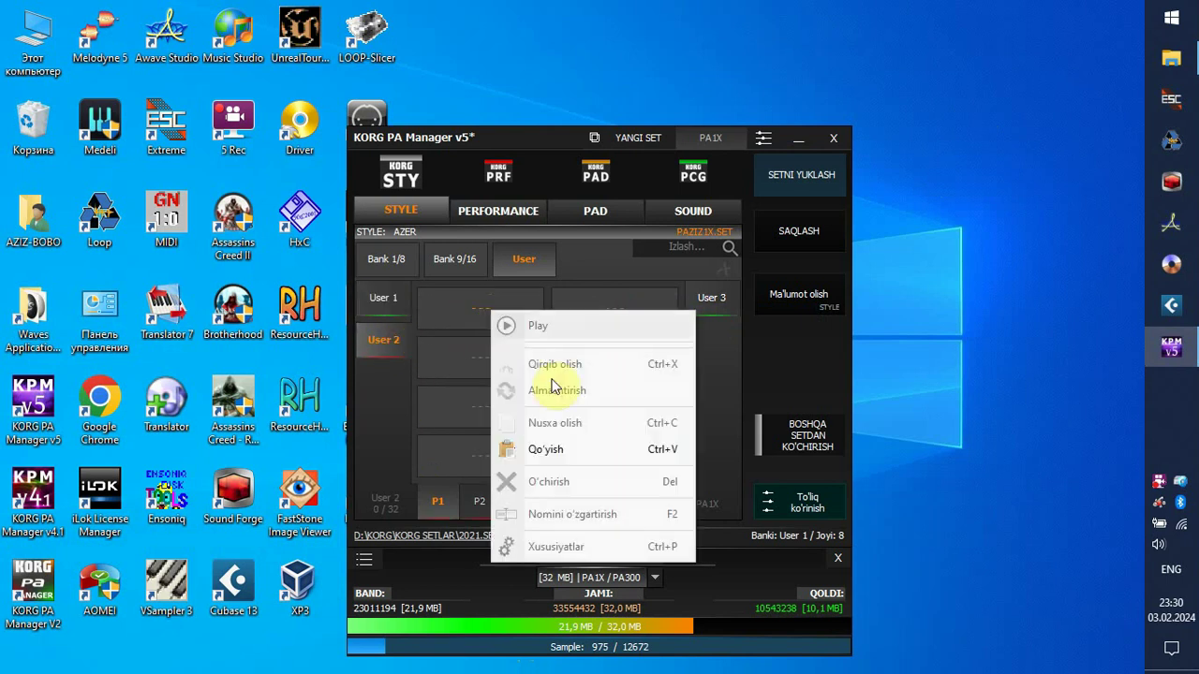
left_click(541, 450)
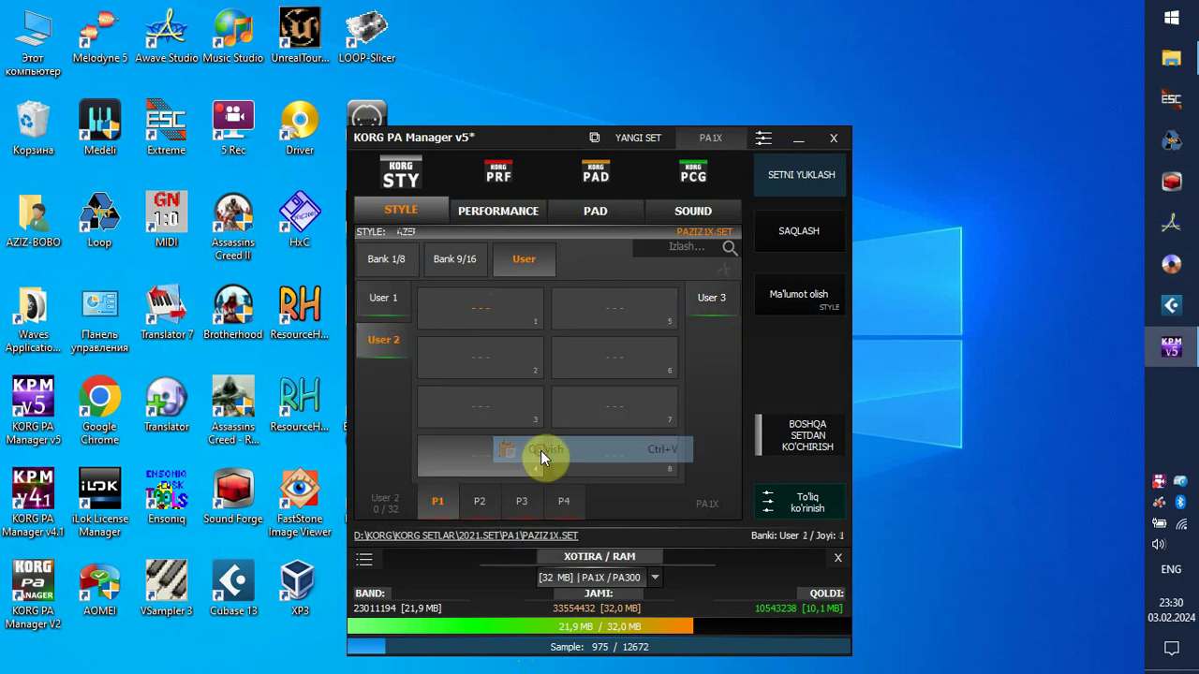
Step: Rename the copied style in User 2 slot 1 as OLLOH OLLOH
right_click(483, 306)
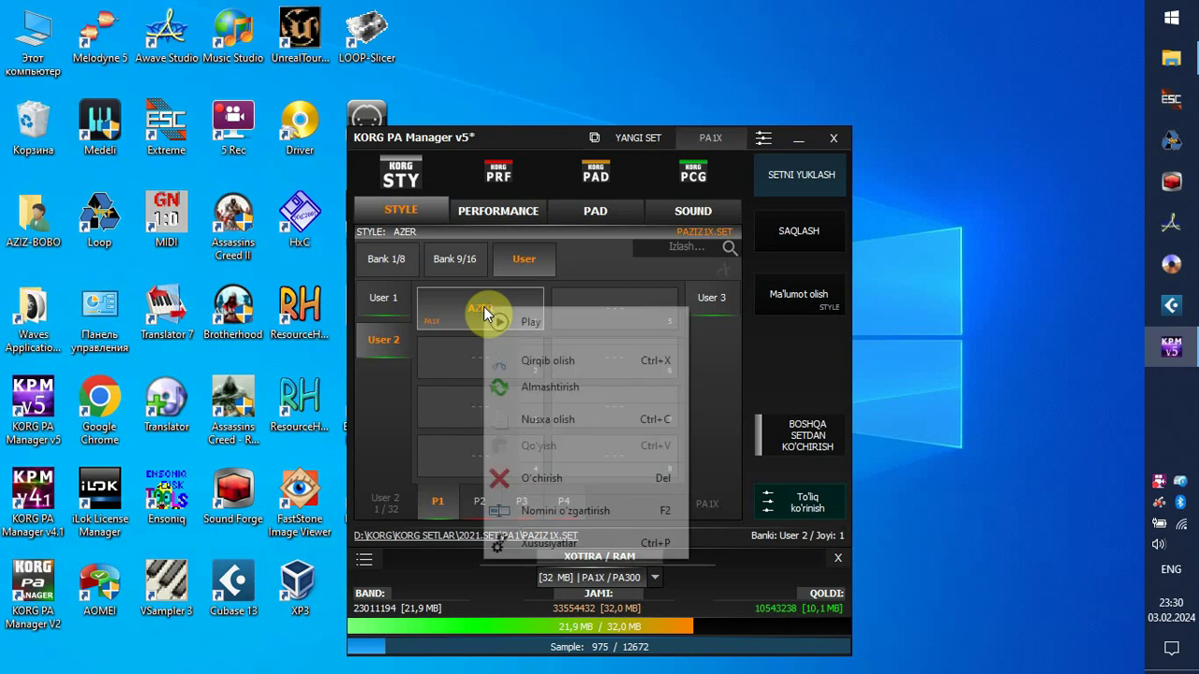
left_click(594, 511)
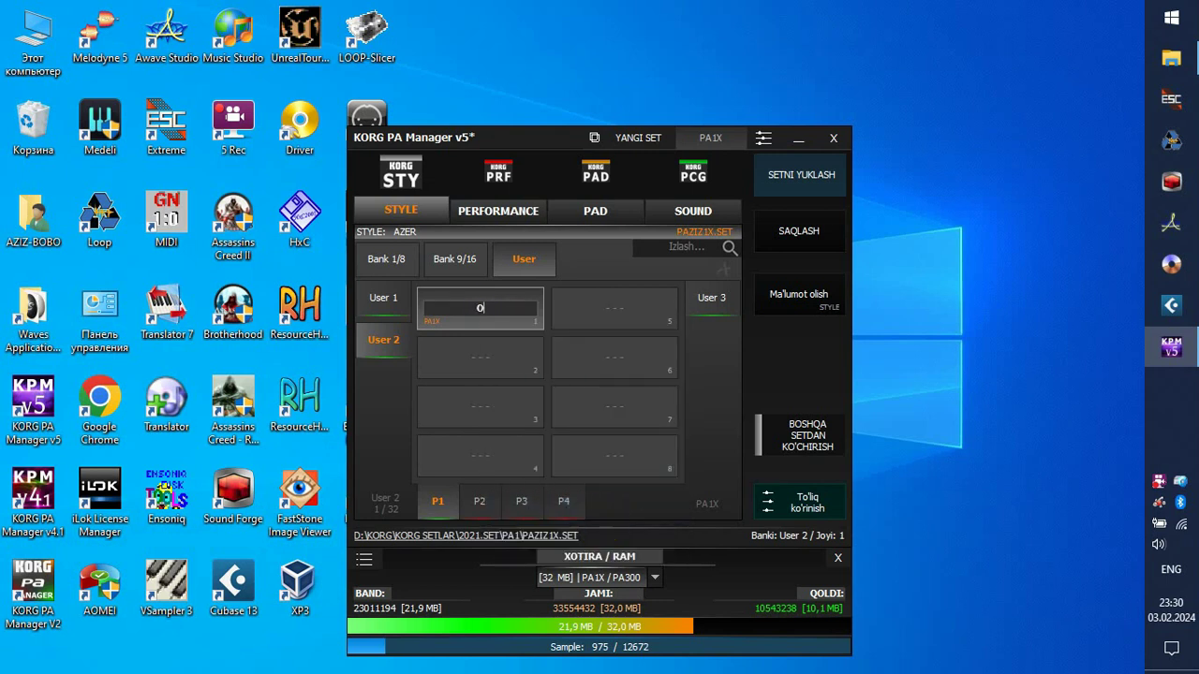
type("OLLOH OLLOH")
key("Return")
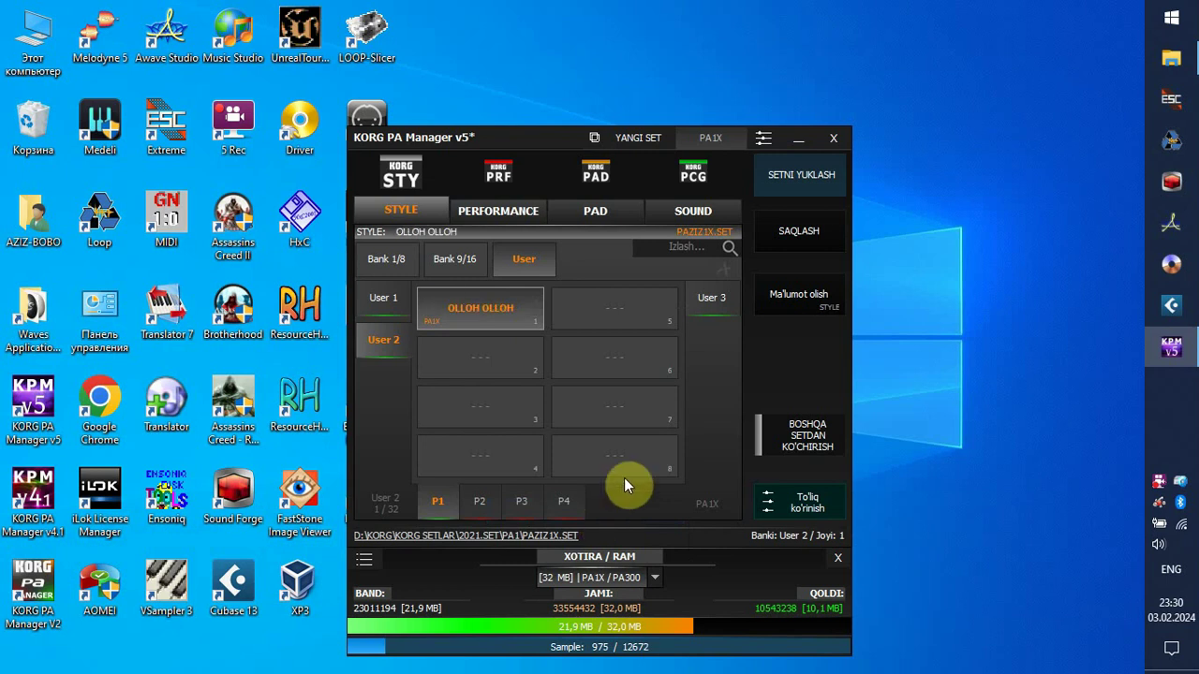
Step: Create a new PA1X sound in slot 128 on page P16 of the User 1 sound bank
left_click(698, 210)
left_click(381, 296)
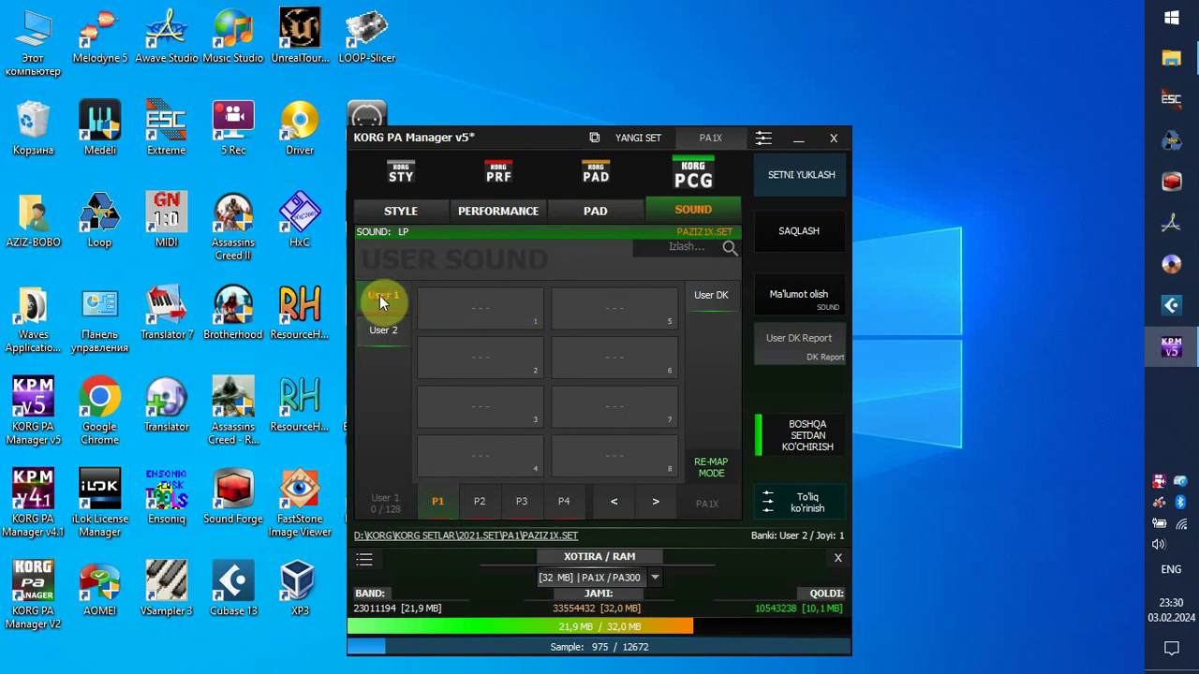
left_click(655, 502)
left_click(655, 502)
left_click(655, 502)
left_click(571, 503)
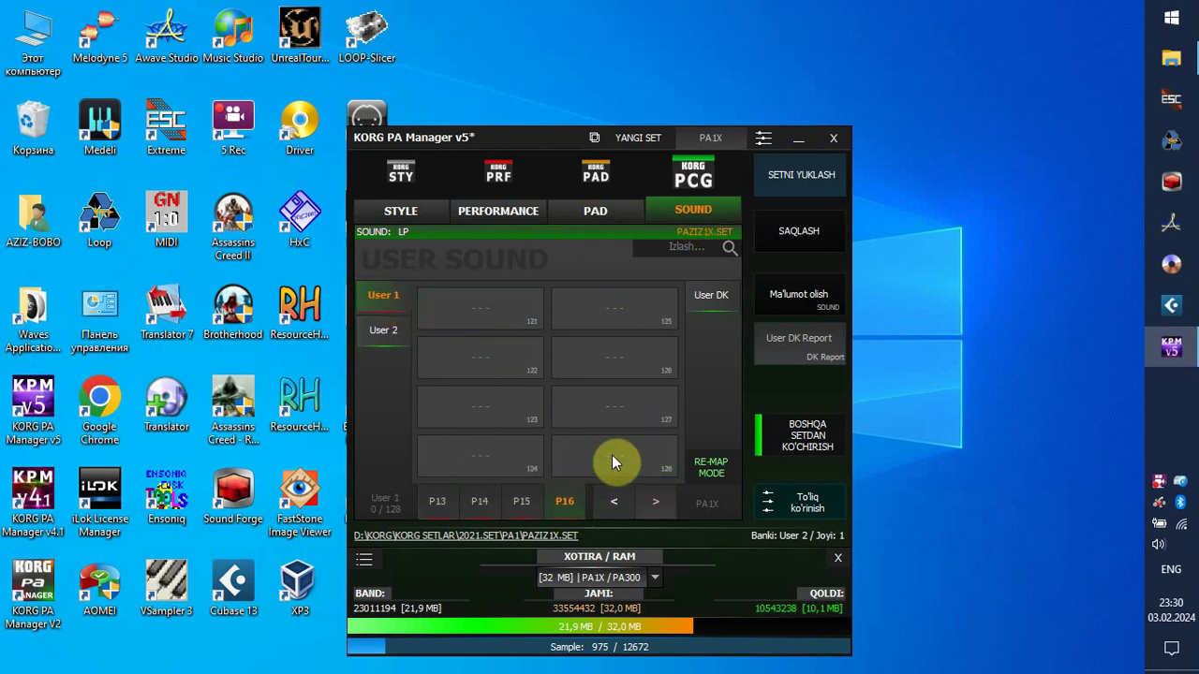
right_click(612, 459)
mouse_move(679, 476)
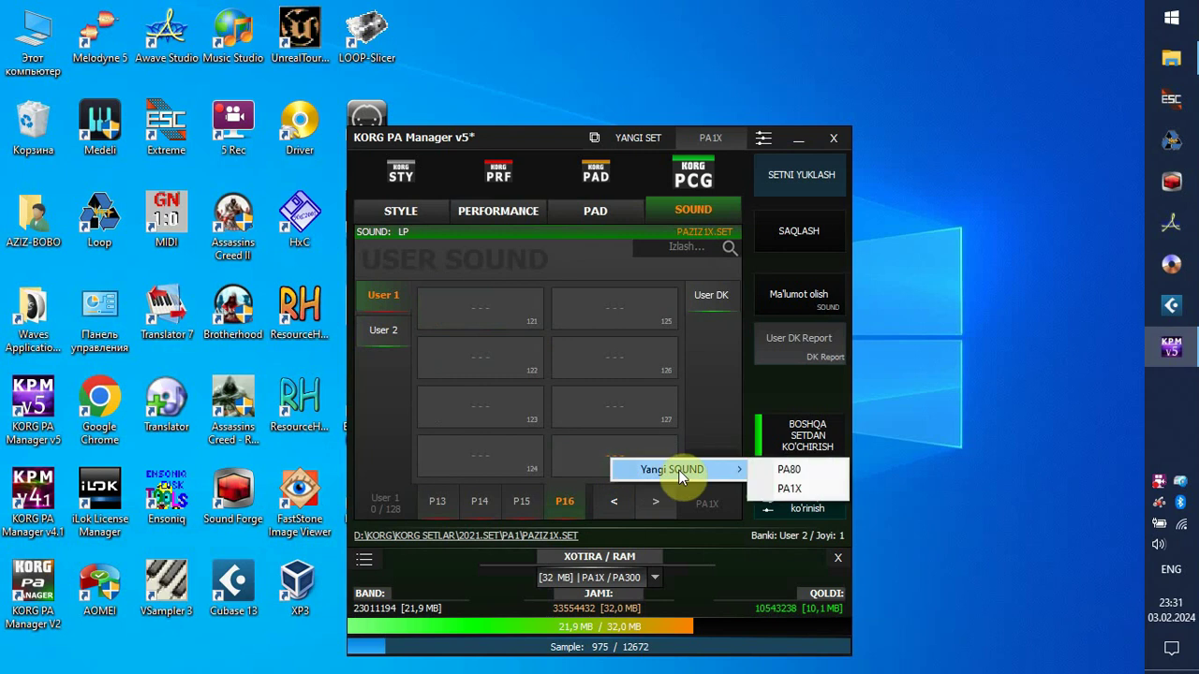
left_click(789, 487)
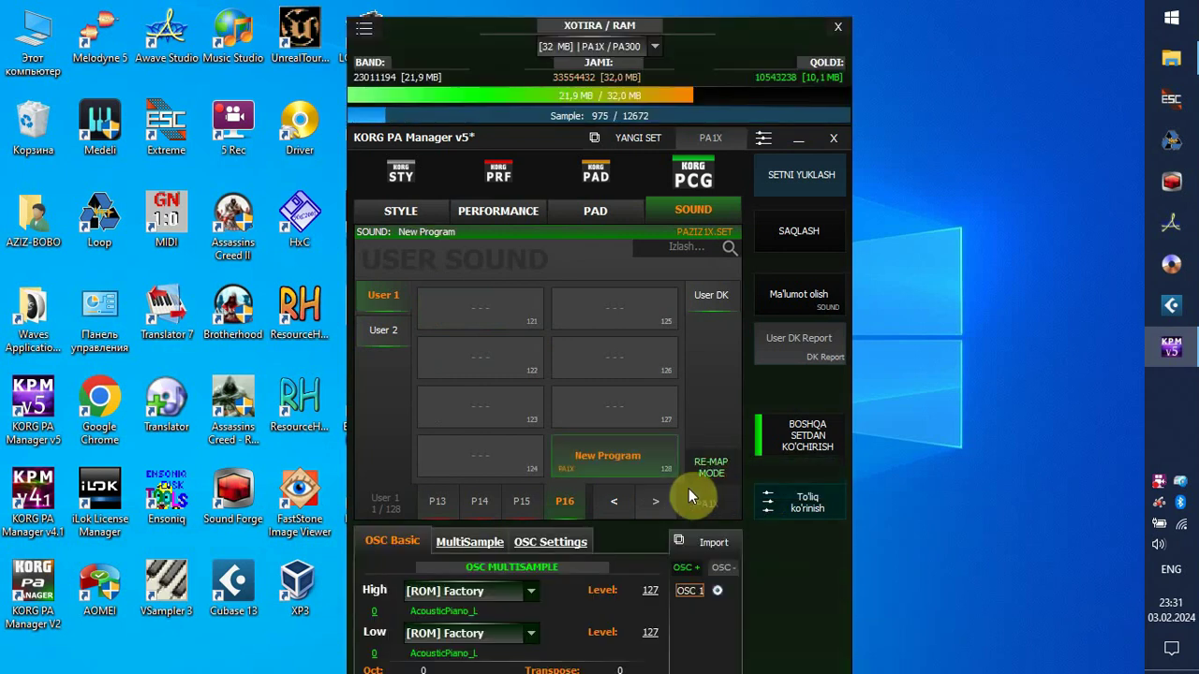
Step: Rename the new sound in slot 128 as ARABIK PERC
left_click_drag(495, 141, 498, 13)
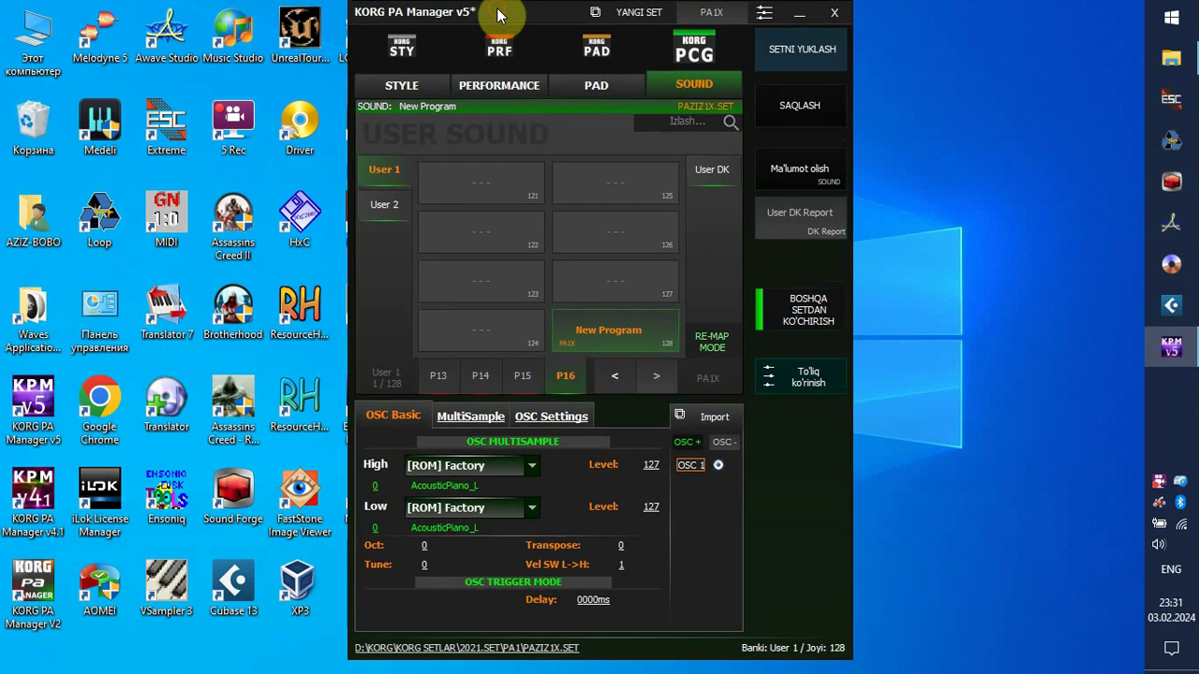
right_click(617, 327)
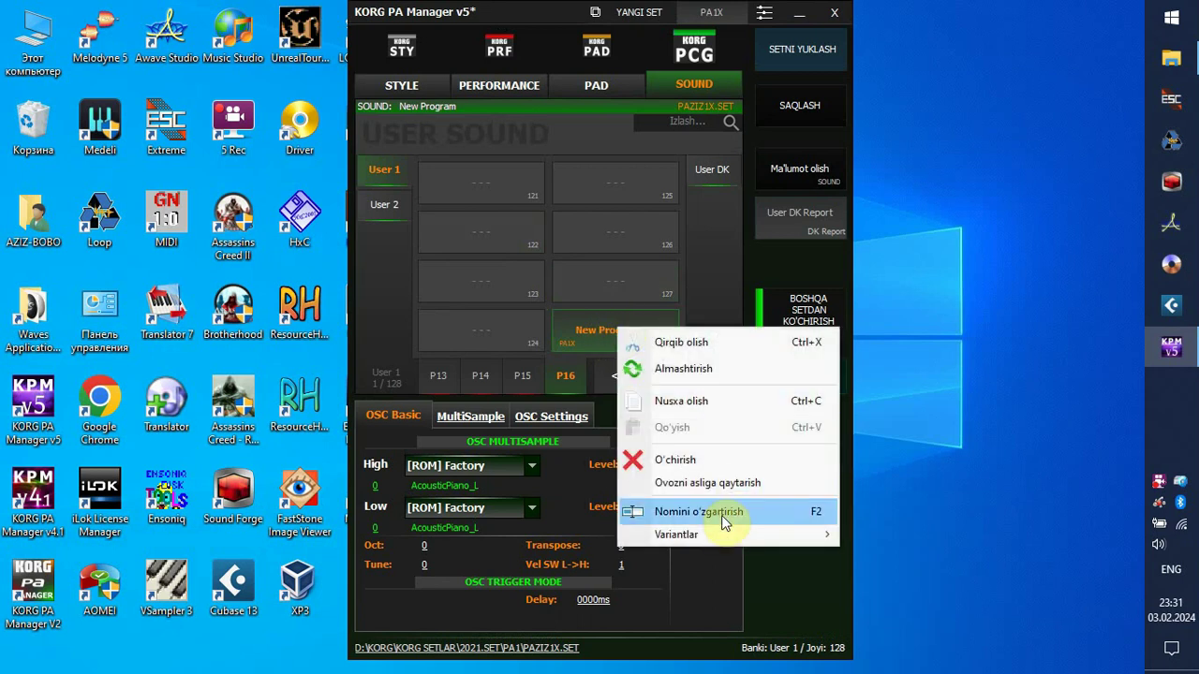
left_click(721, 515)
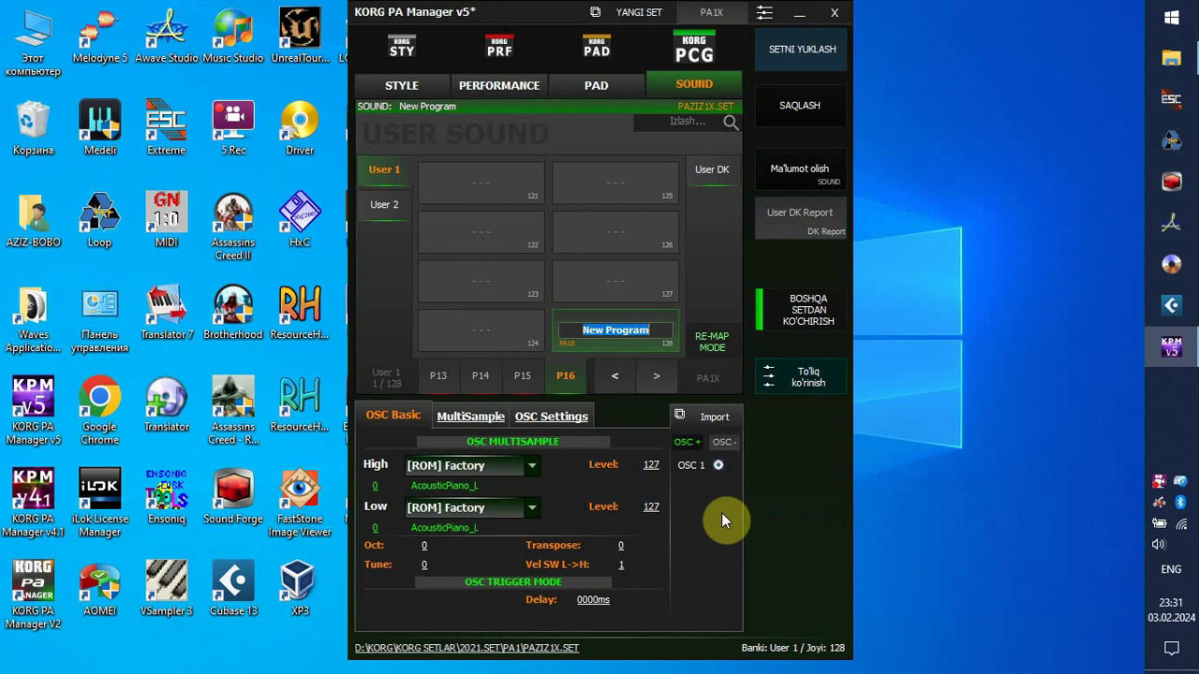
type("ARABIK PERC")
key("Return")
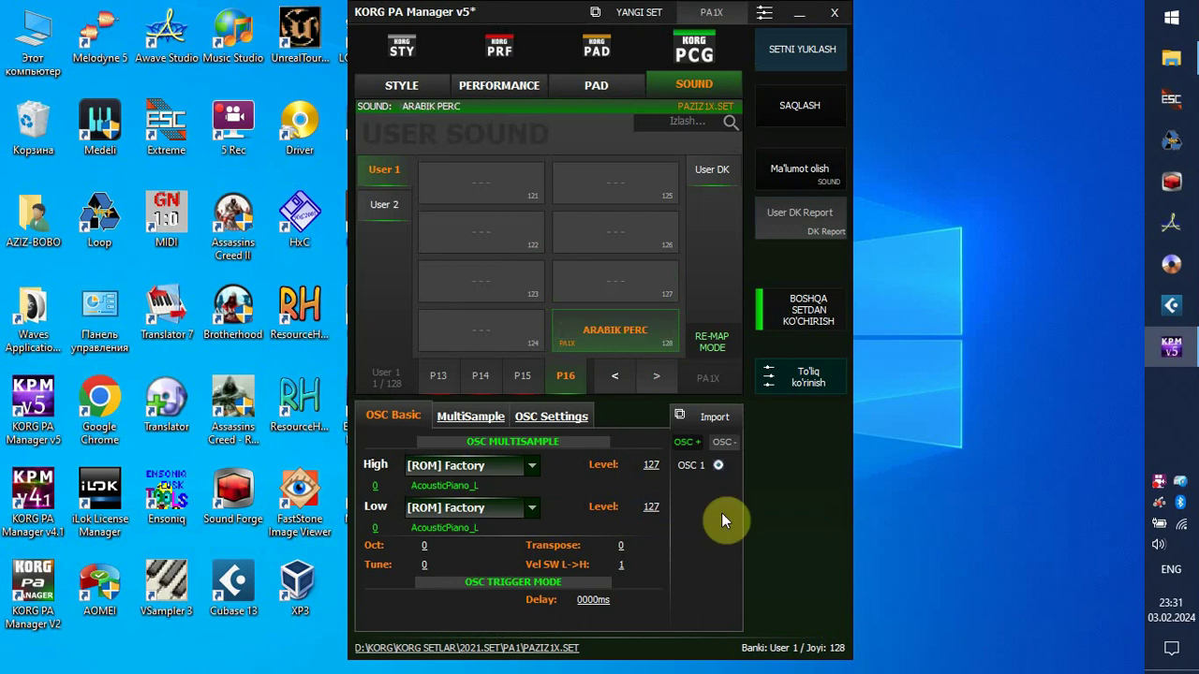
Step: Import the ARABIC.kmp multisample from the 01 KMP SEMPL folder into the sound in slot 128
left_click(710, 416)
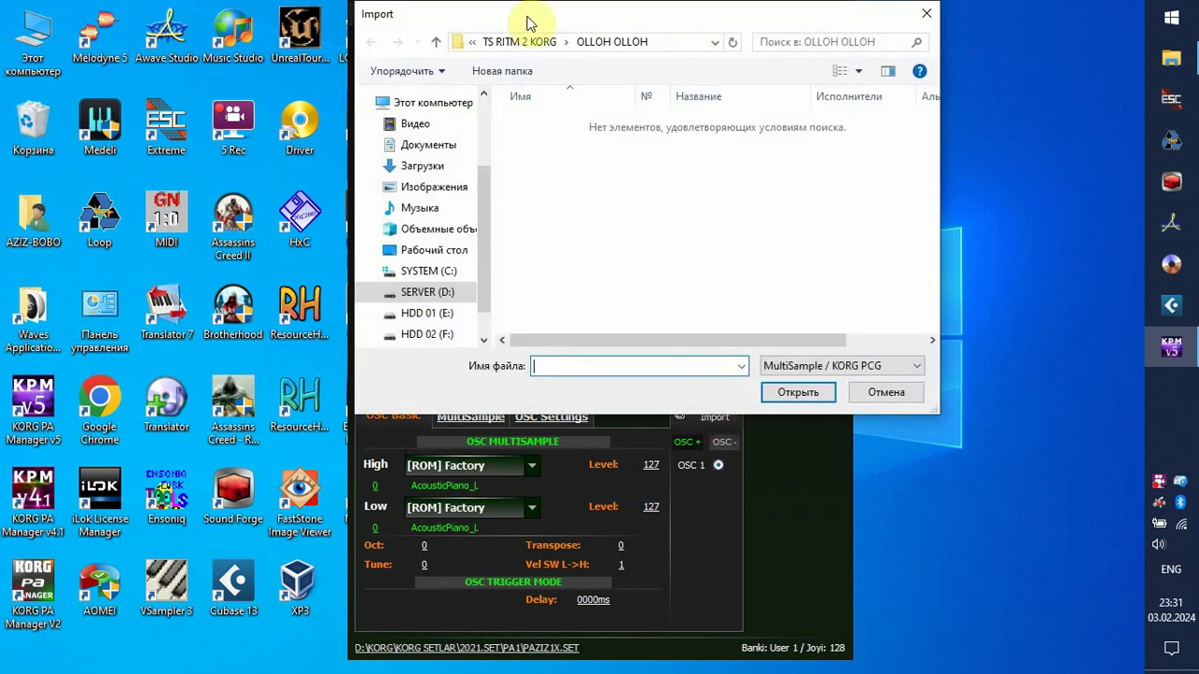
left_click(521, 43)
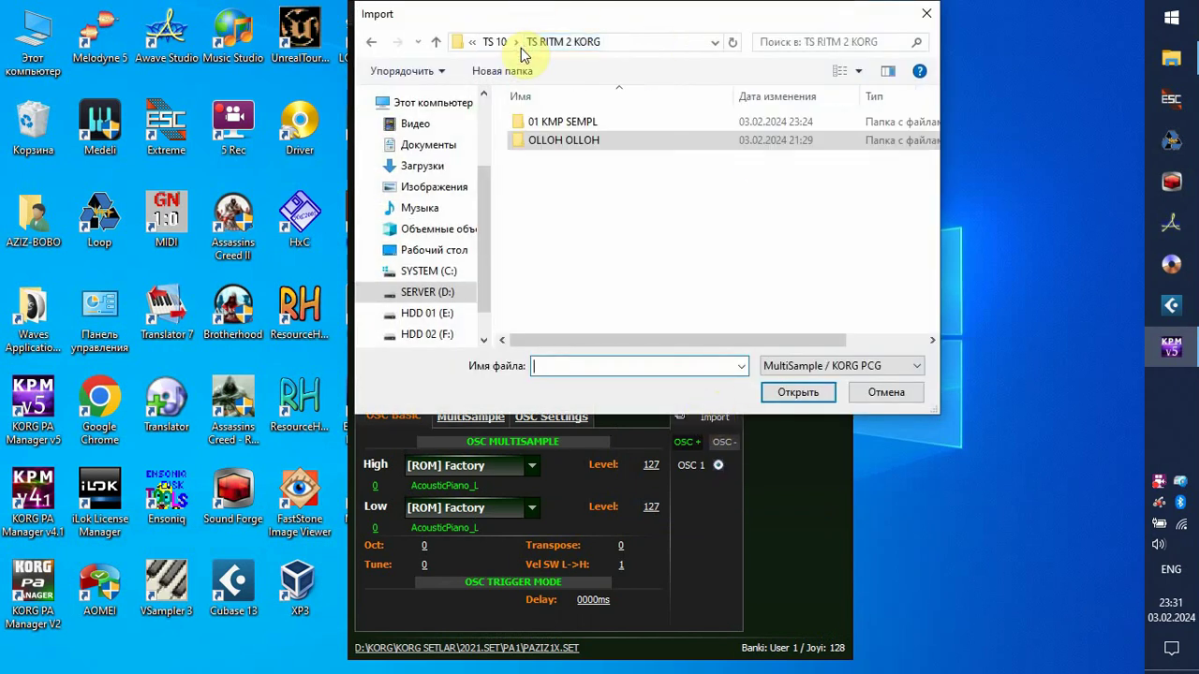
double_click(576, 128)
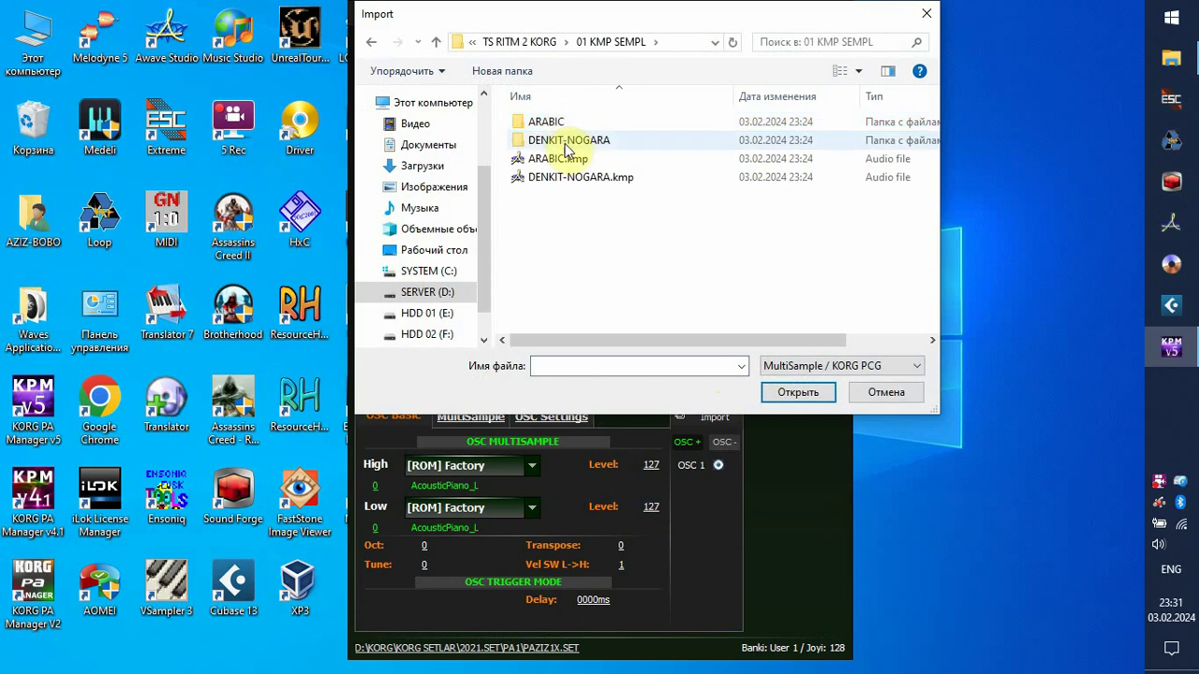
left_click(563, 165)
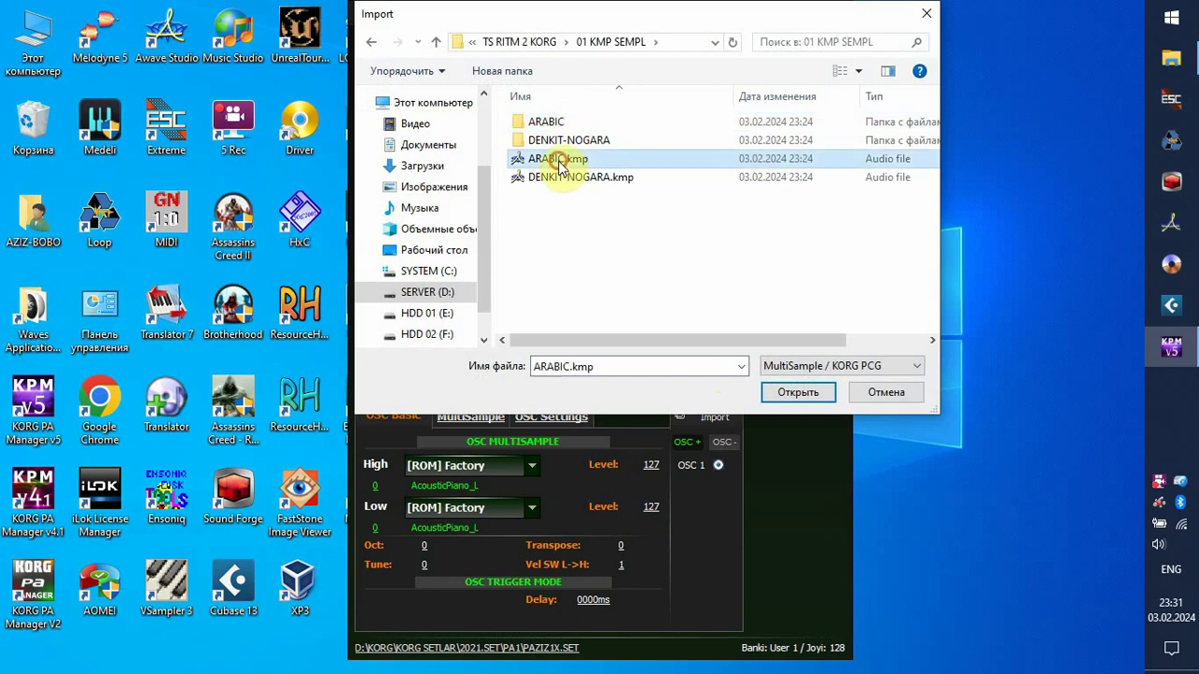
left_click(780, 397)
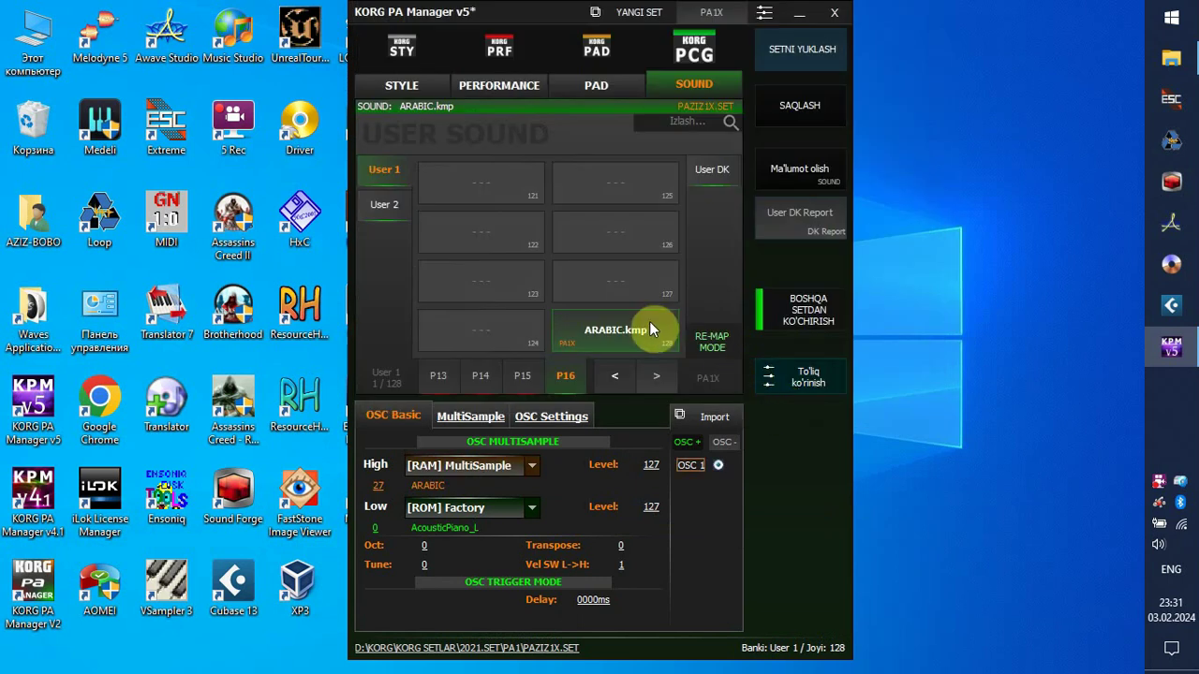
Step: Rename the imported sound in slot 128 as ARABIC PERC
right_click(637, 343)
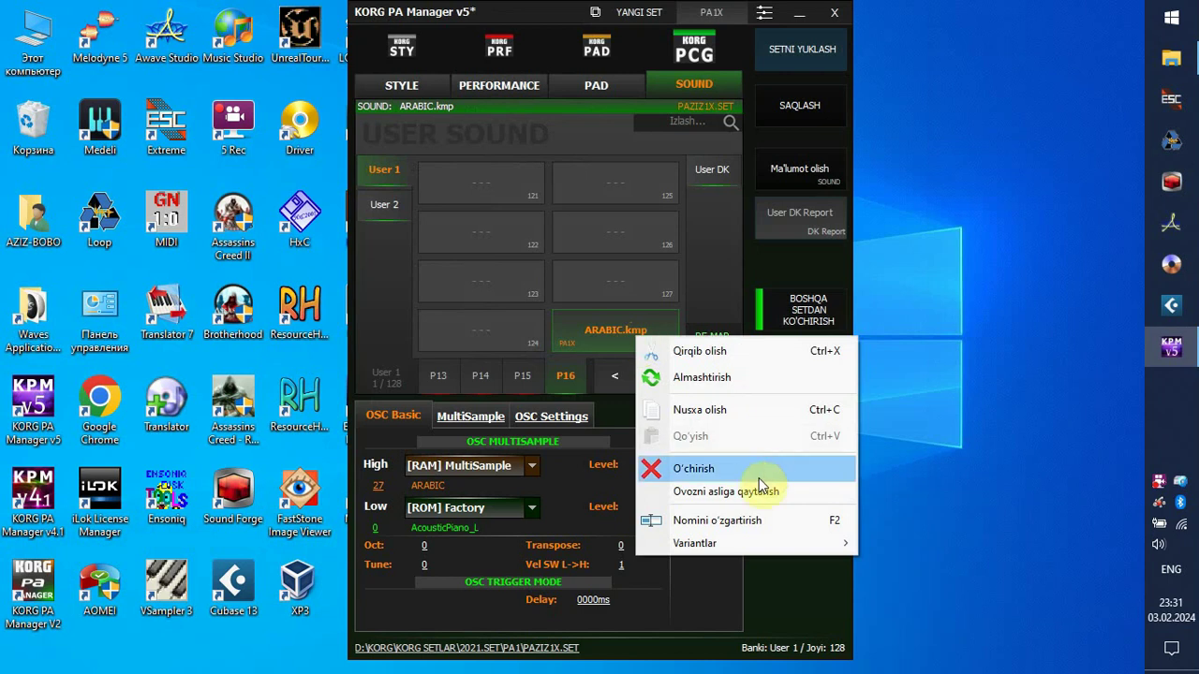
left_click(756, 522)
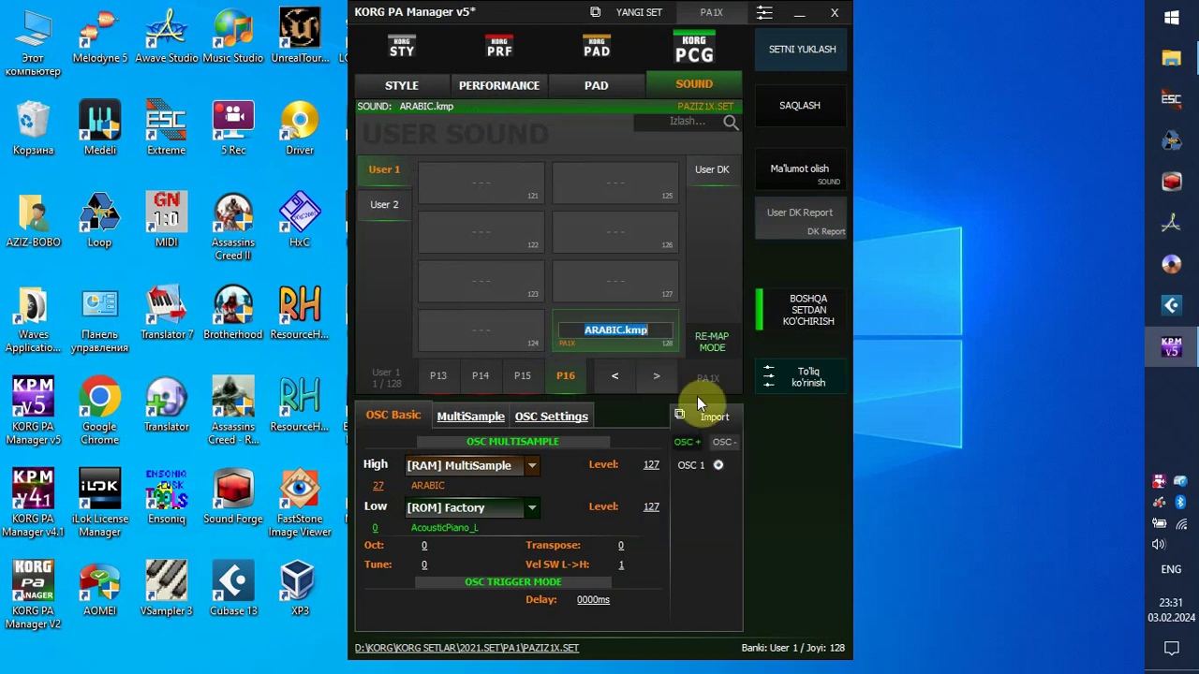
left_click(658, 323)
key("BackSpace")
key("BackSpace")
key("BackSpace")
key("BackSpace")
type("PERC")
key("Return")
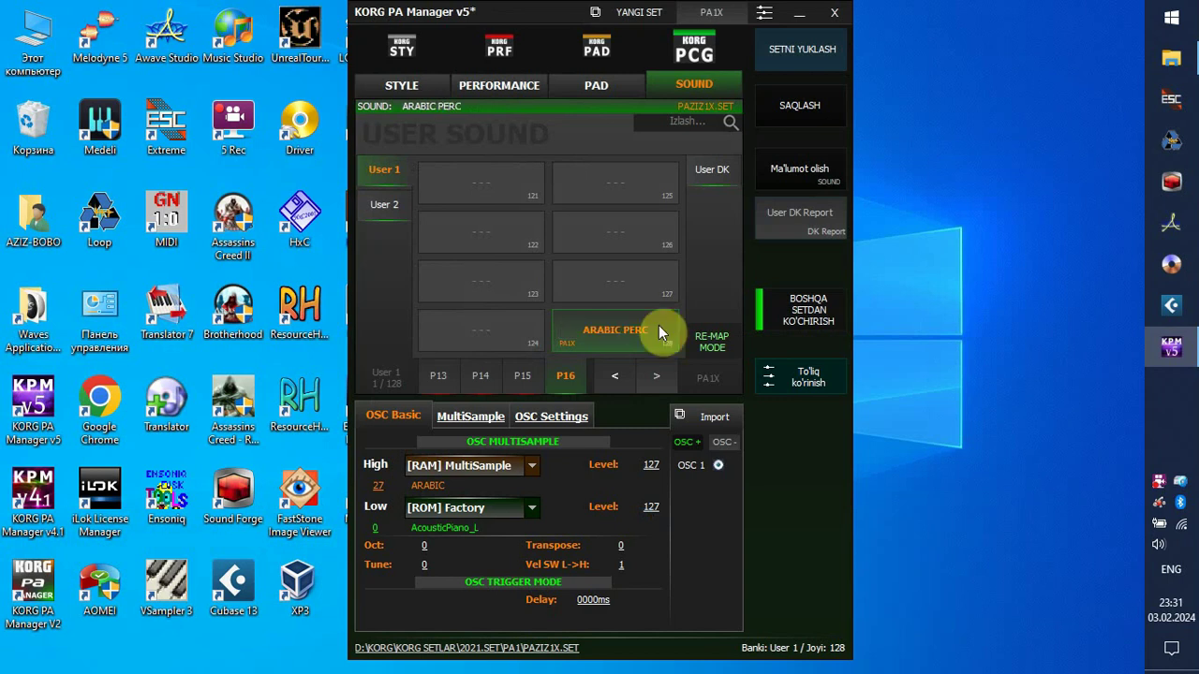
Step: Create a new PA1X sound in slot 127 of the User 1 sound bank
right_click(604, 281)
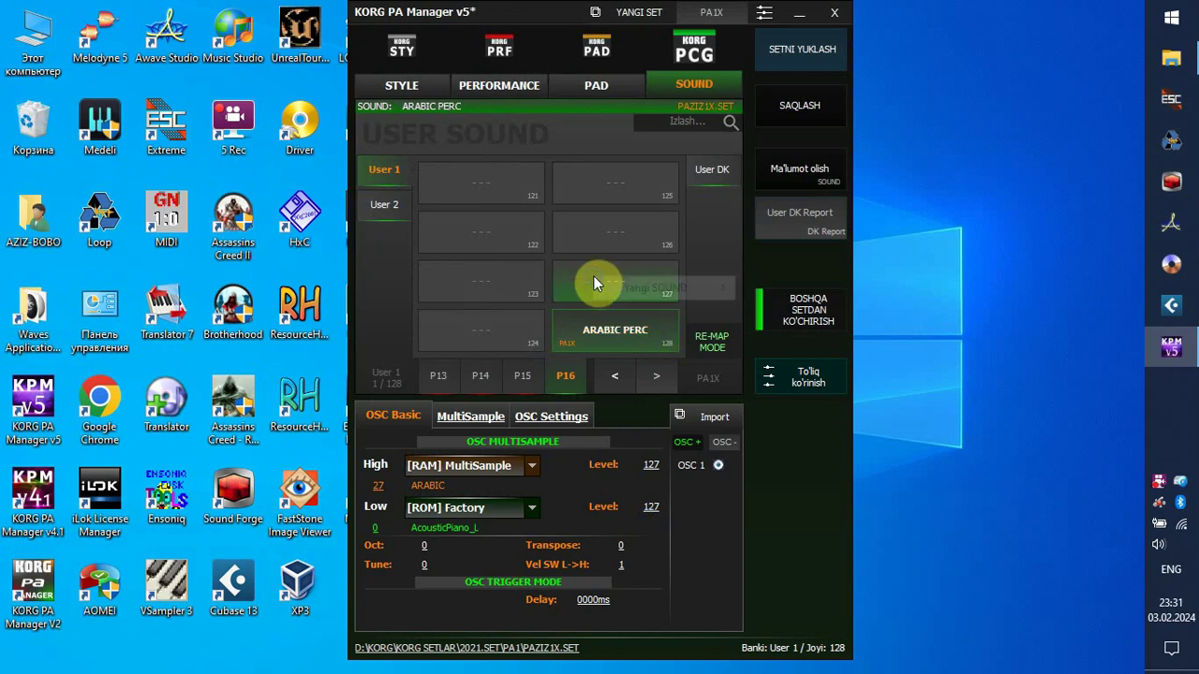
mouse_move(656, 288)
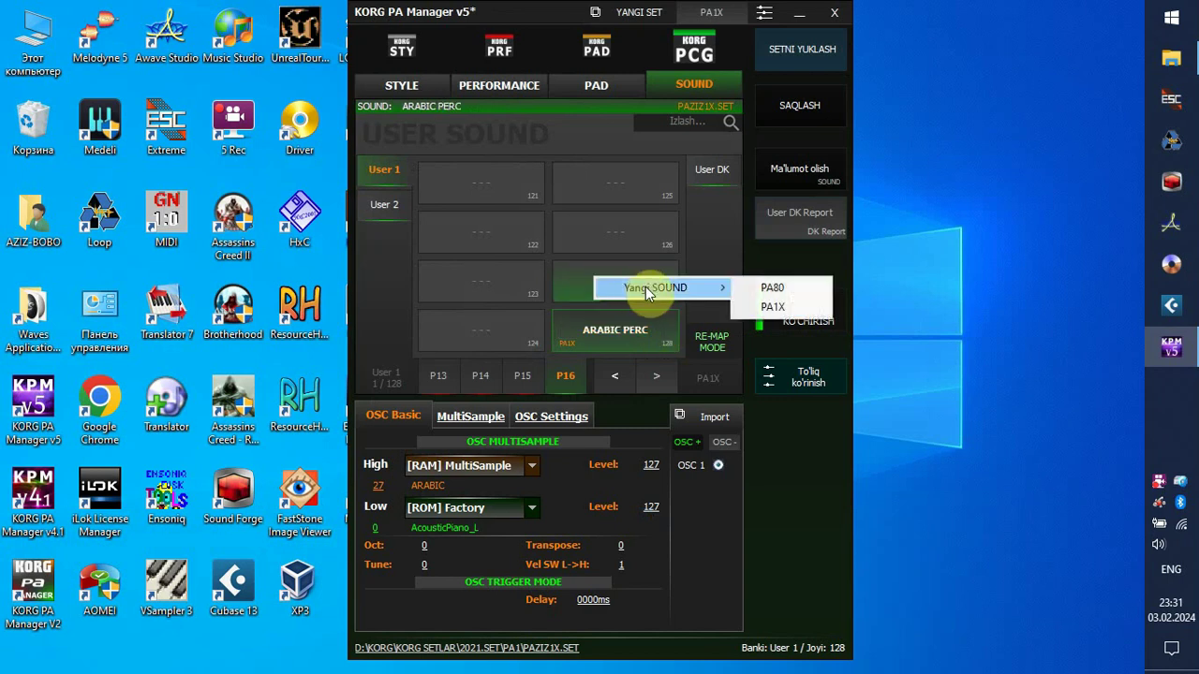
left_click(763, 315)
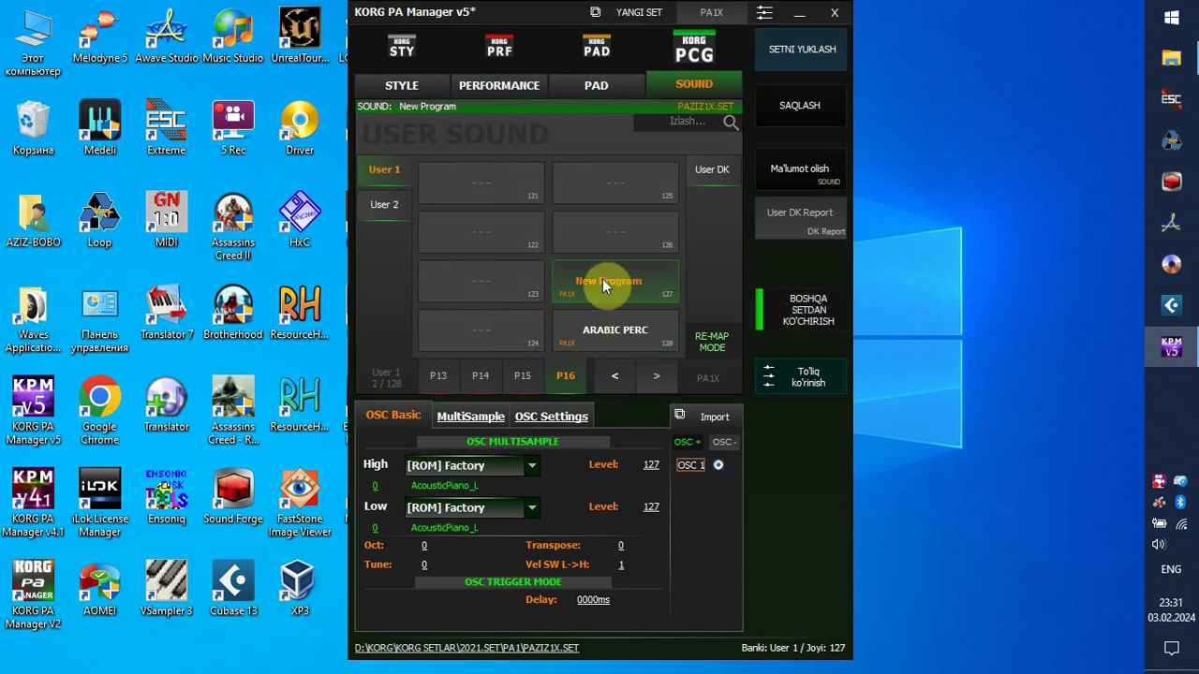
Step: Import the DENKIT-NOGARA.kmp multisample from the 01 KMP SEMPL folder into the sound in slot 127
left_click(705, 417)
left_click(554, 177)
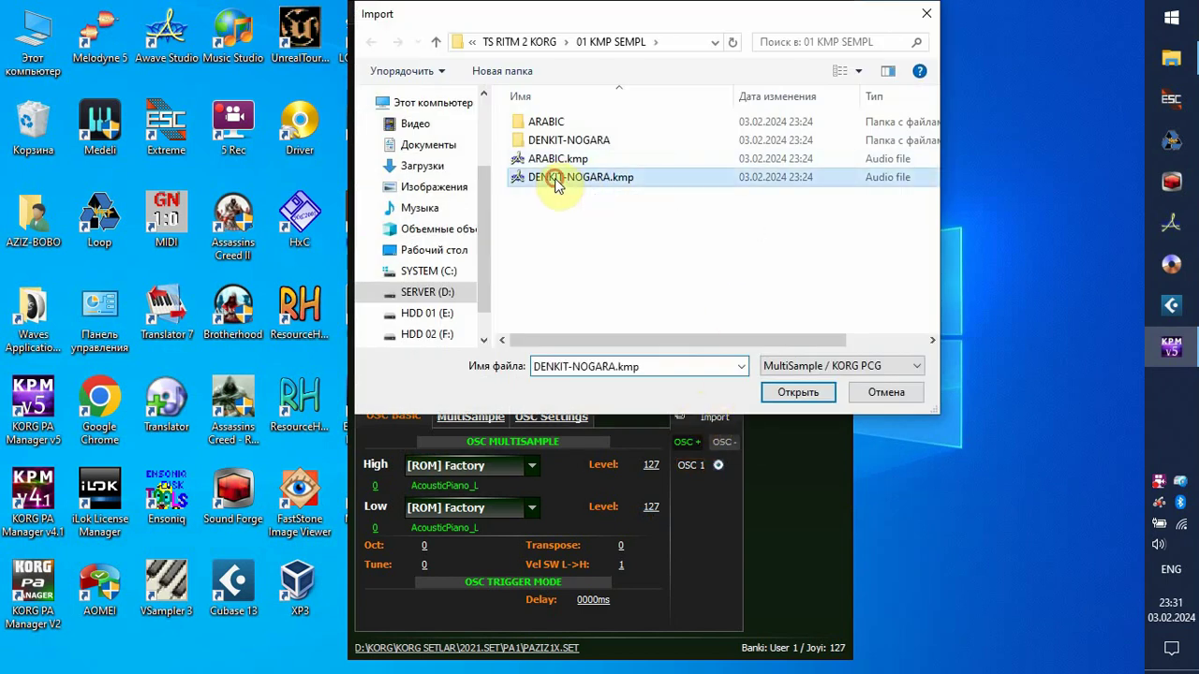
left_click(791, 398)
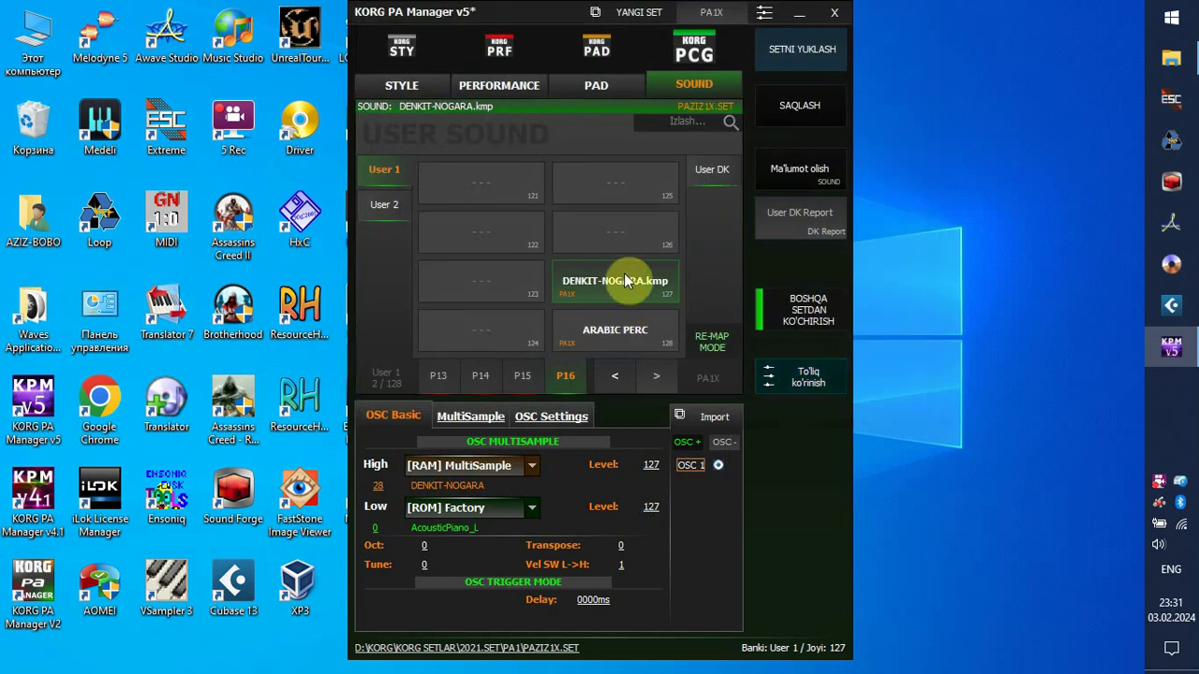
Step: Rename the imported sound in slot 127 as DENKIT-NOGARA, removing the .kmp extension
right_click(649, 280)
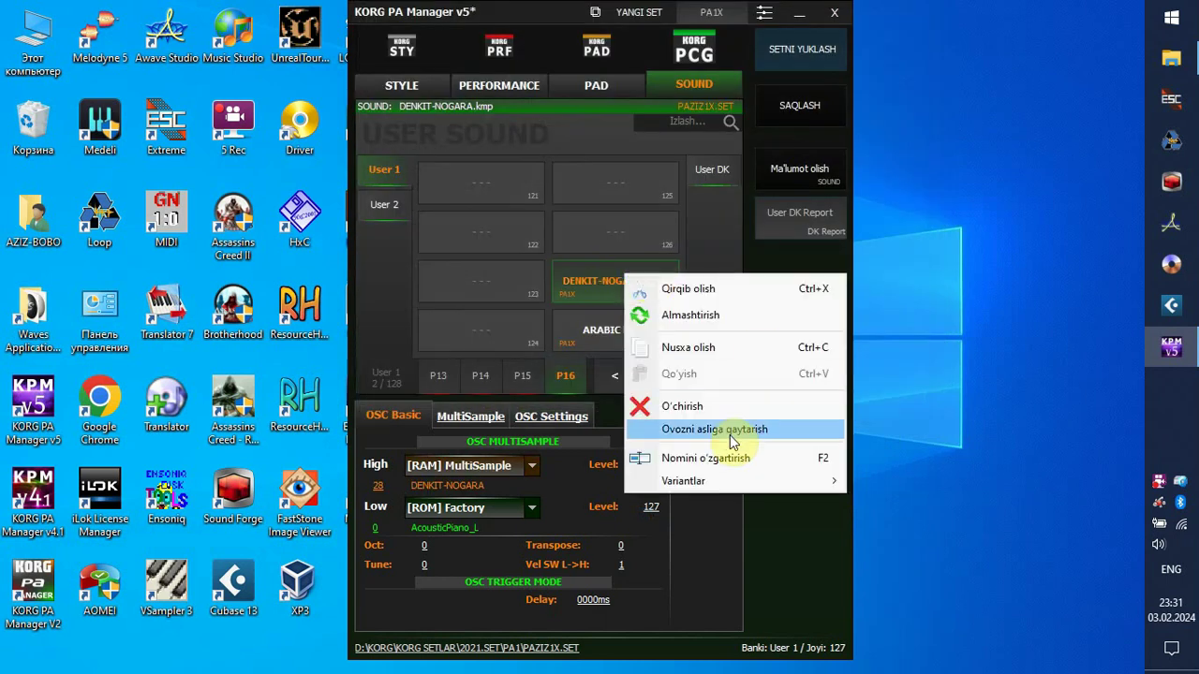
left_click(712, 458)
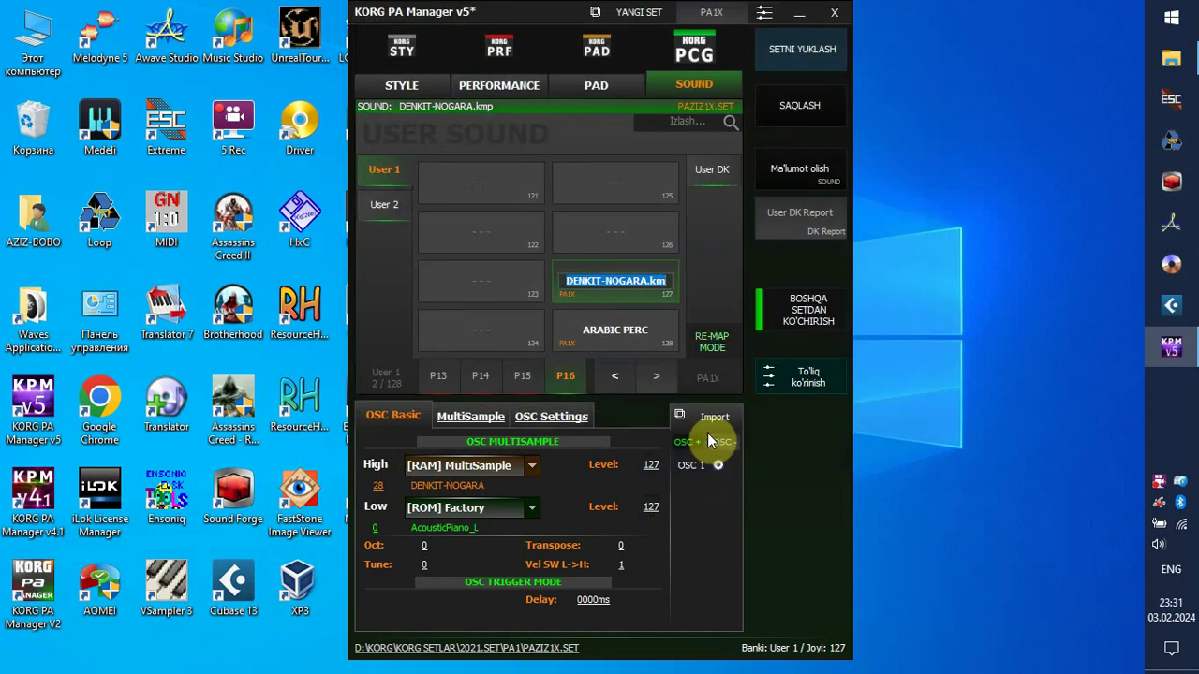
key("End")
key("BackSpace")
key("BackSpace")
key("BackSpace")
key("BackSpace")
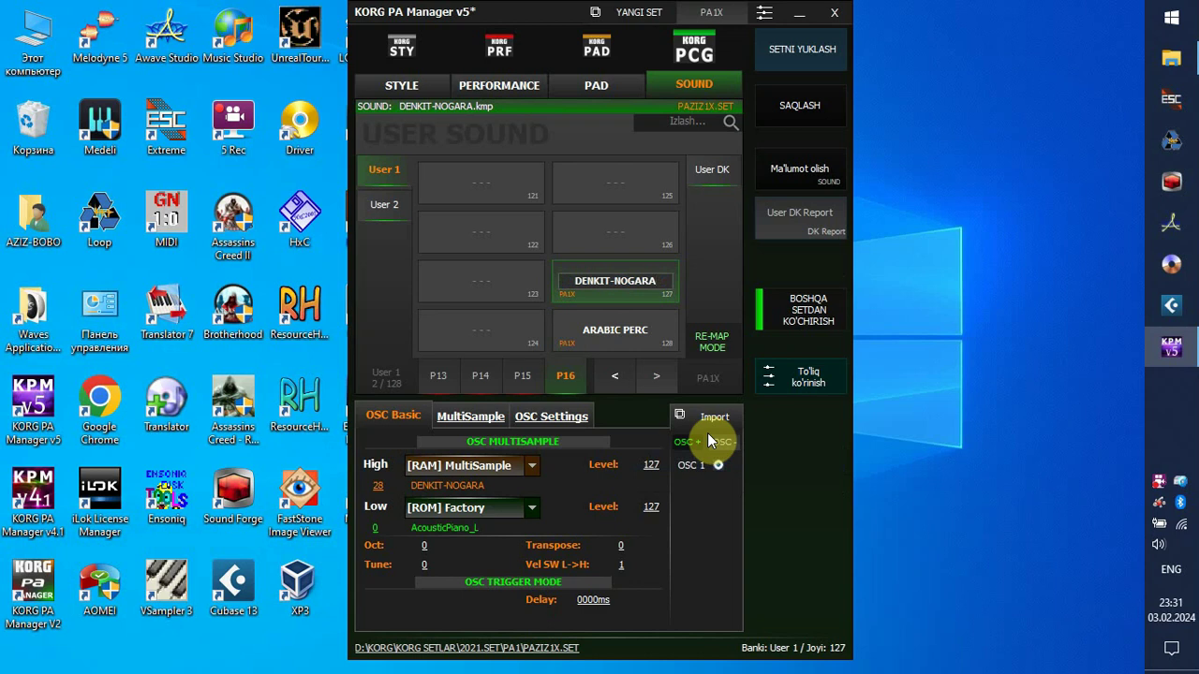
key("Return")
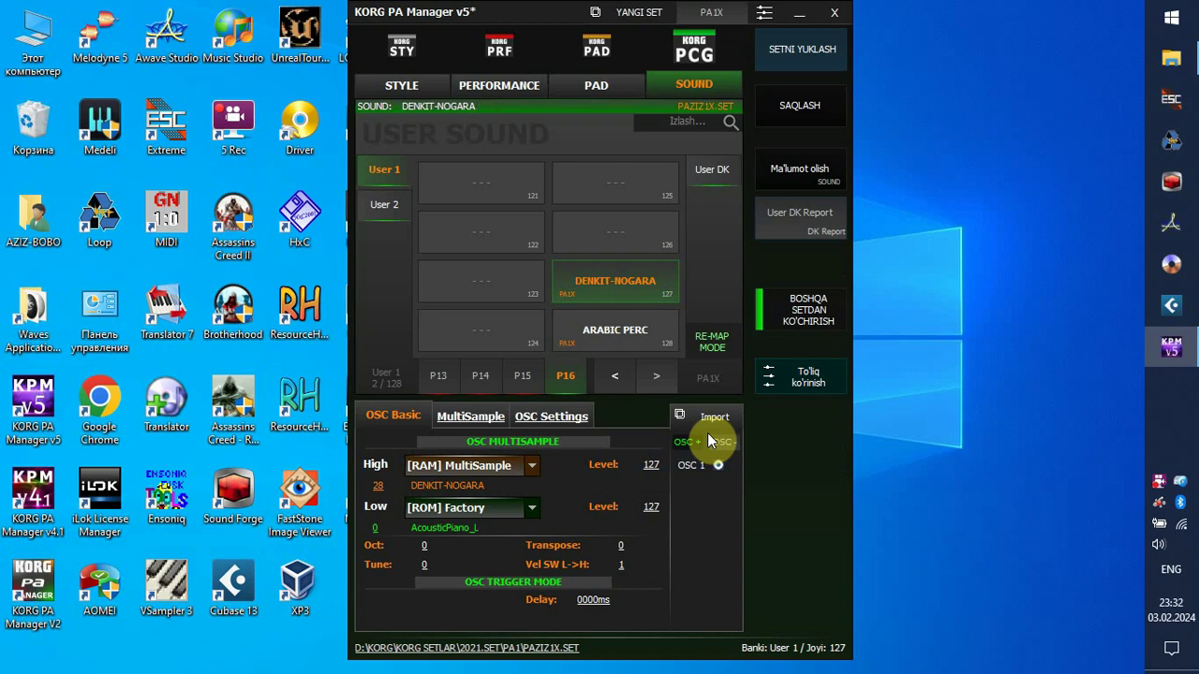
Step: Play the OLLOH OLLOH style in User 2 without downloading the sound bank, and close the player
left_click(409, 94)
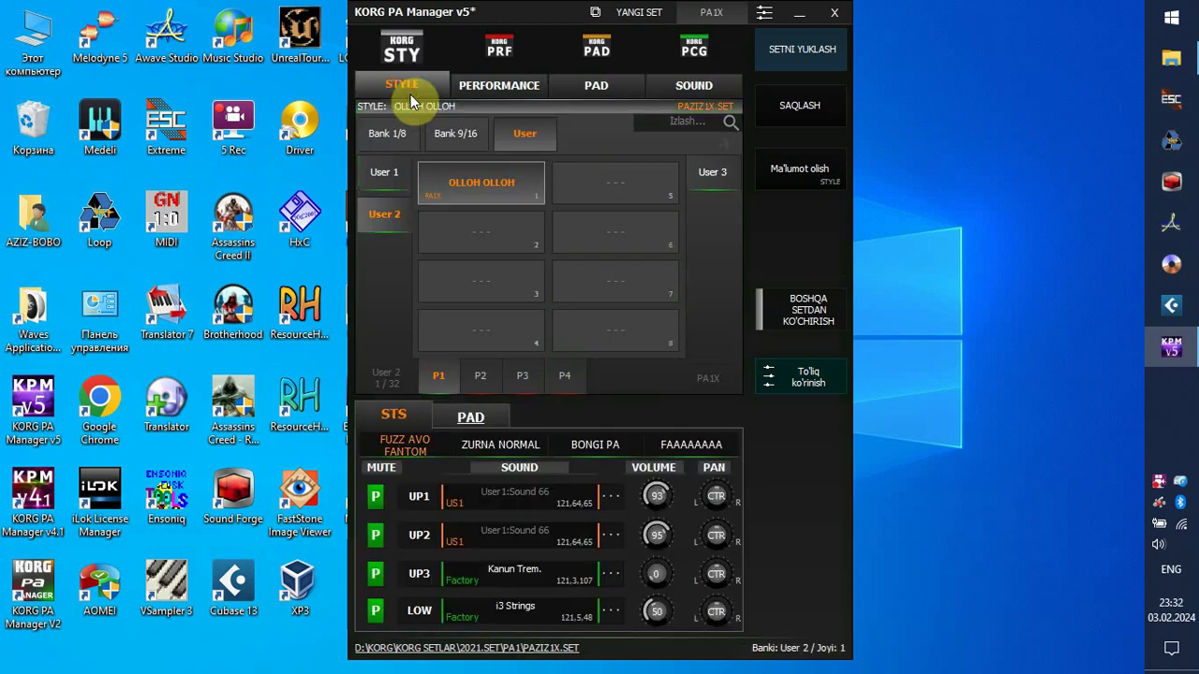
right_click(502, 189)
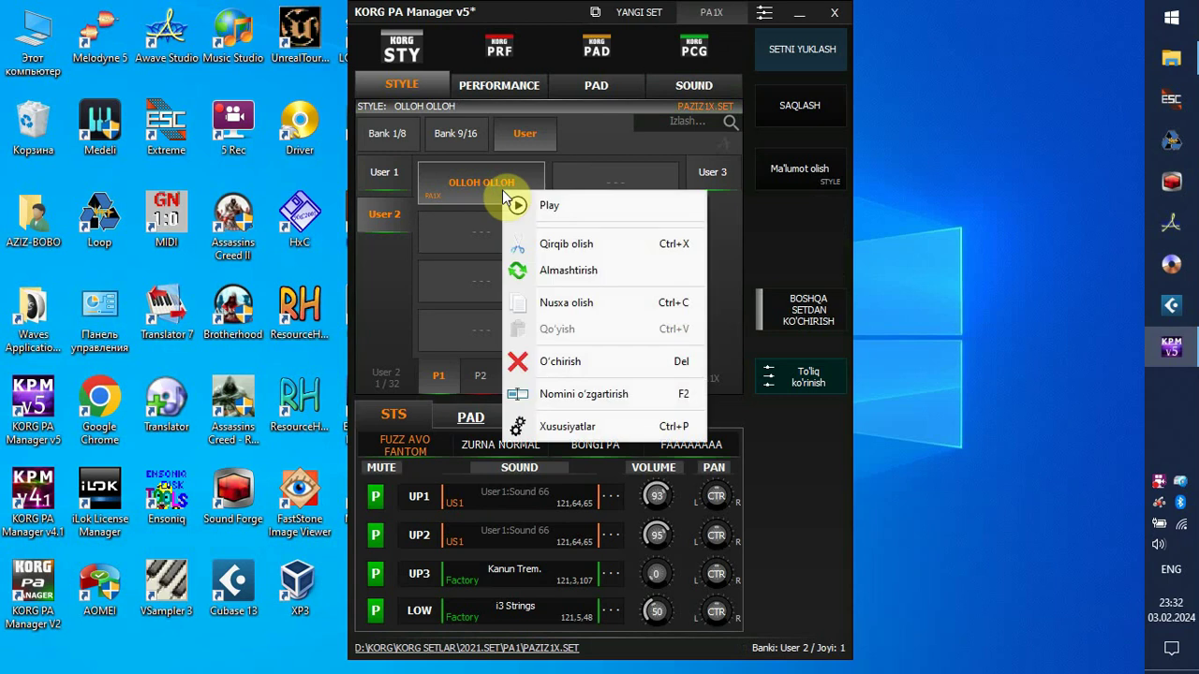
left_click(552, 208)
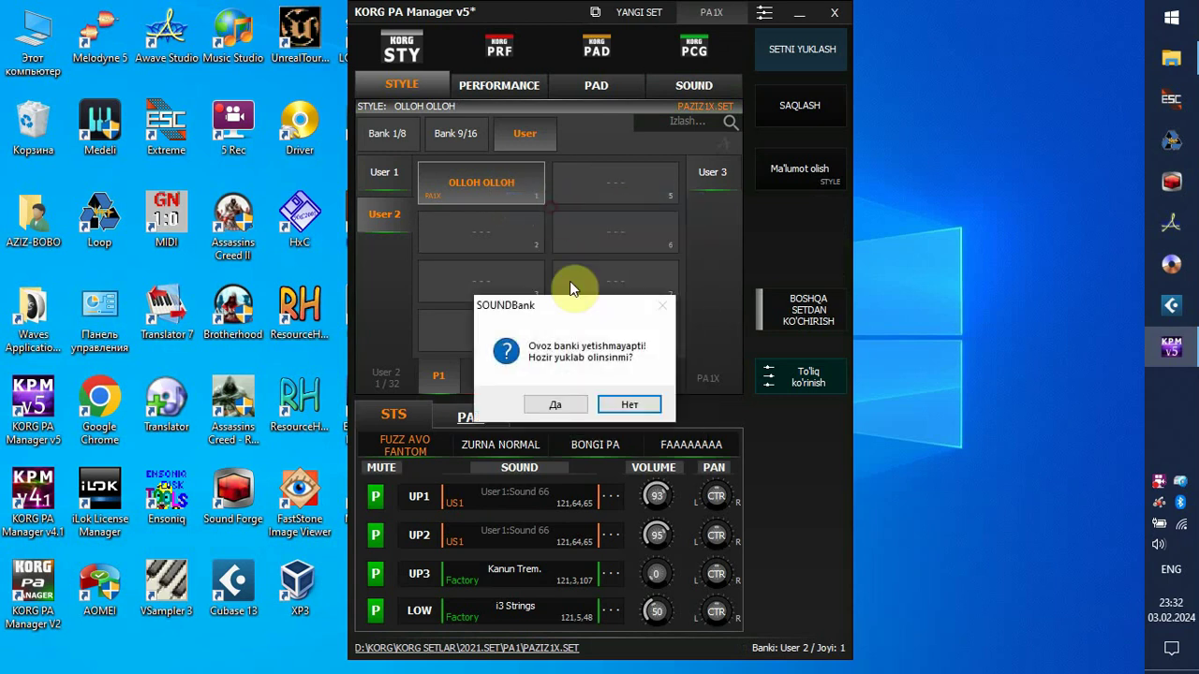
left_click(620, 405)
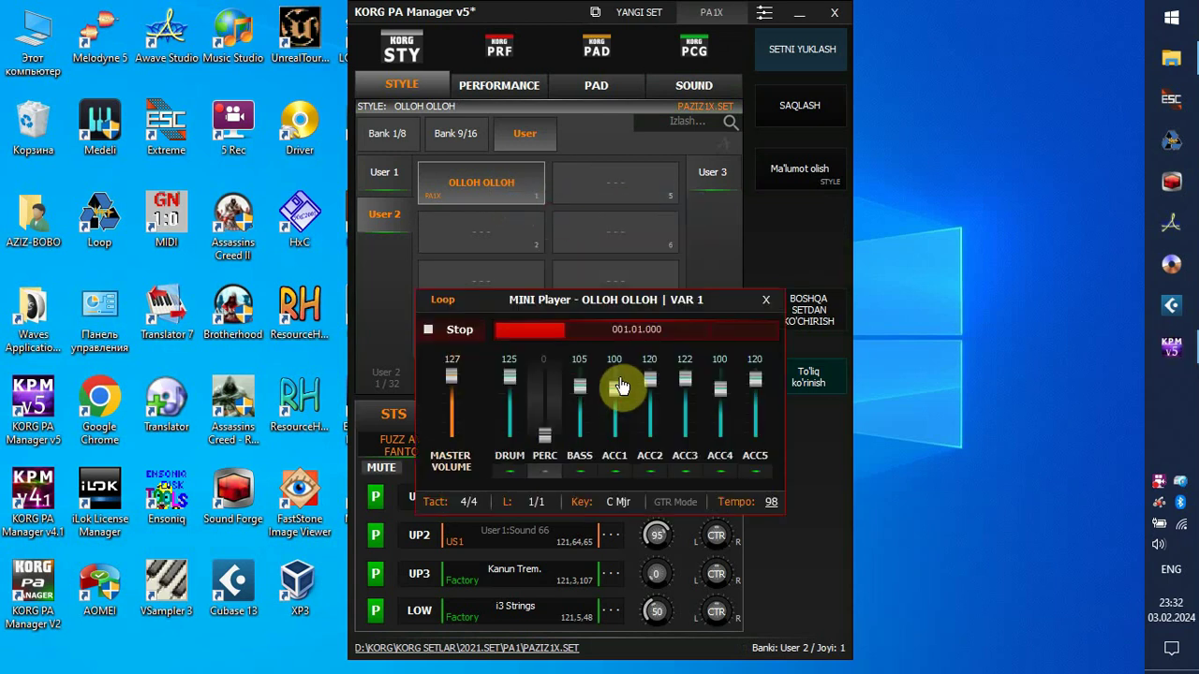
left_click(766, 307)
Step: Open the properties of the OLLOH OLLOH style and audition the Var 1 DRUM track without downloading the sound bank
right_click(485, 181)
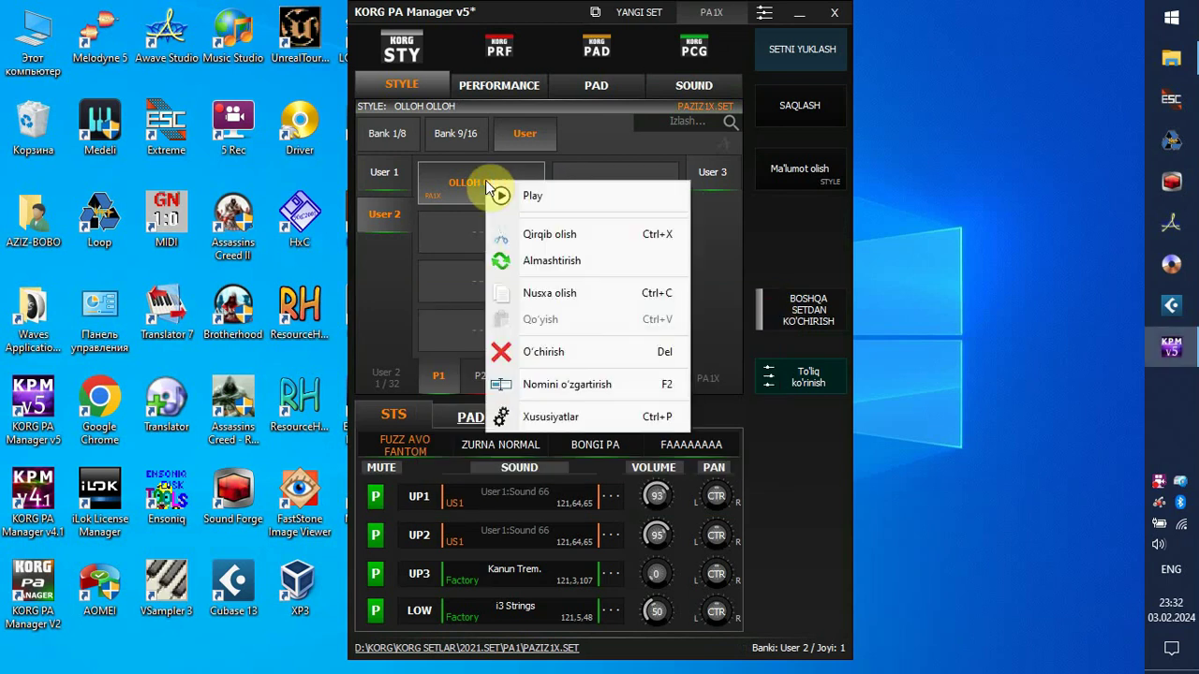
key("alt+F4")
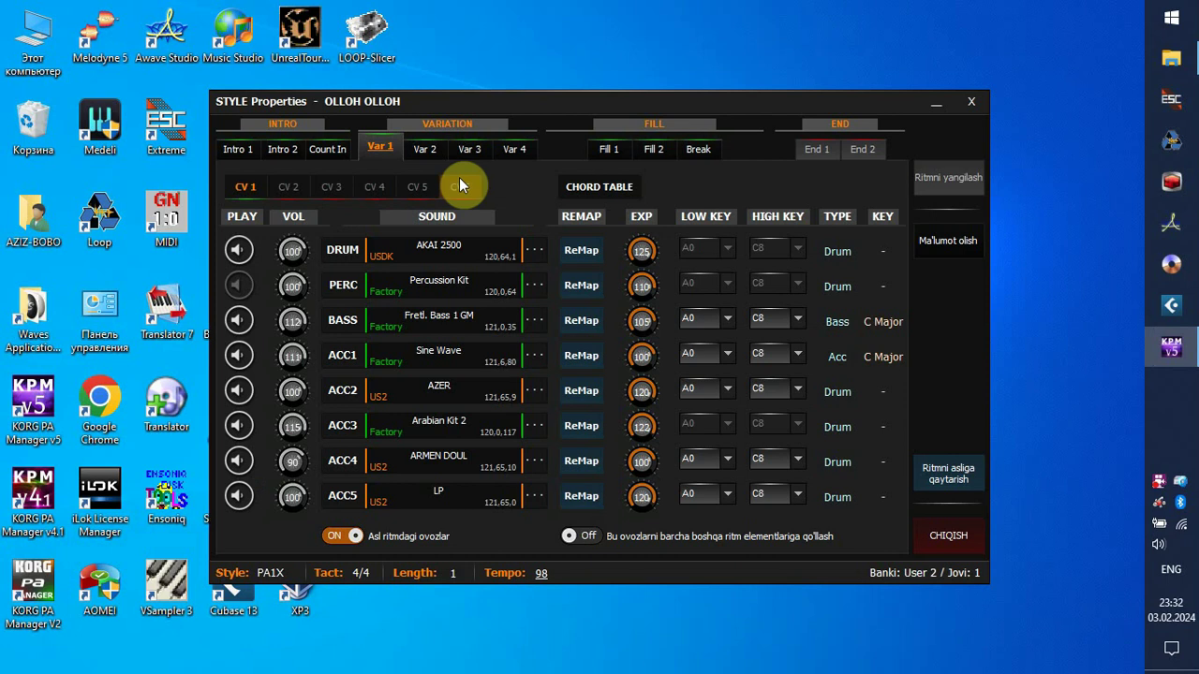
right_click(241, 250)
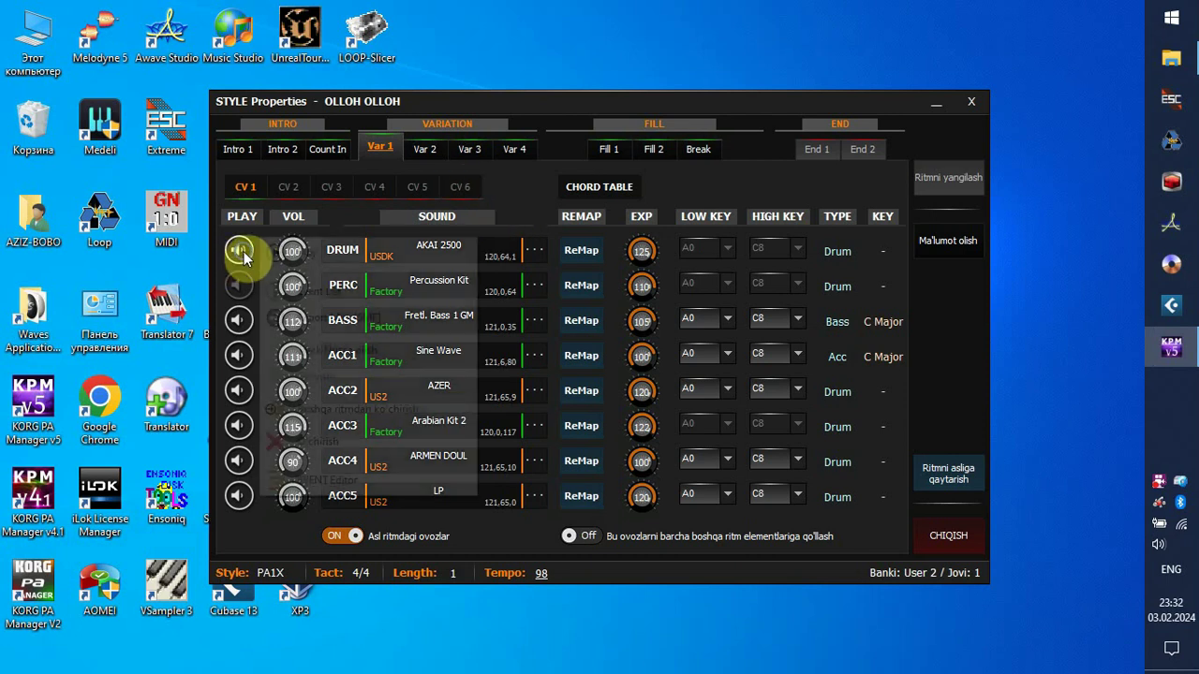
left_click(313, 255)
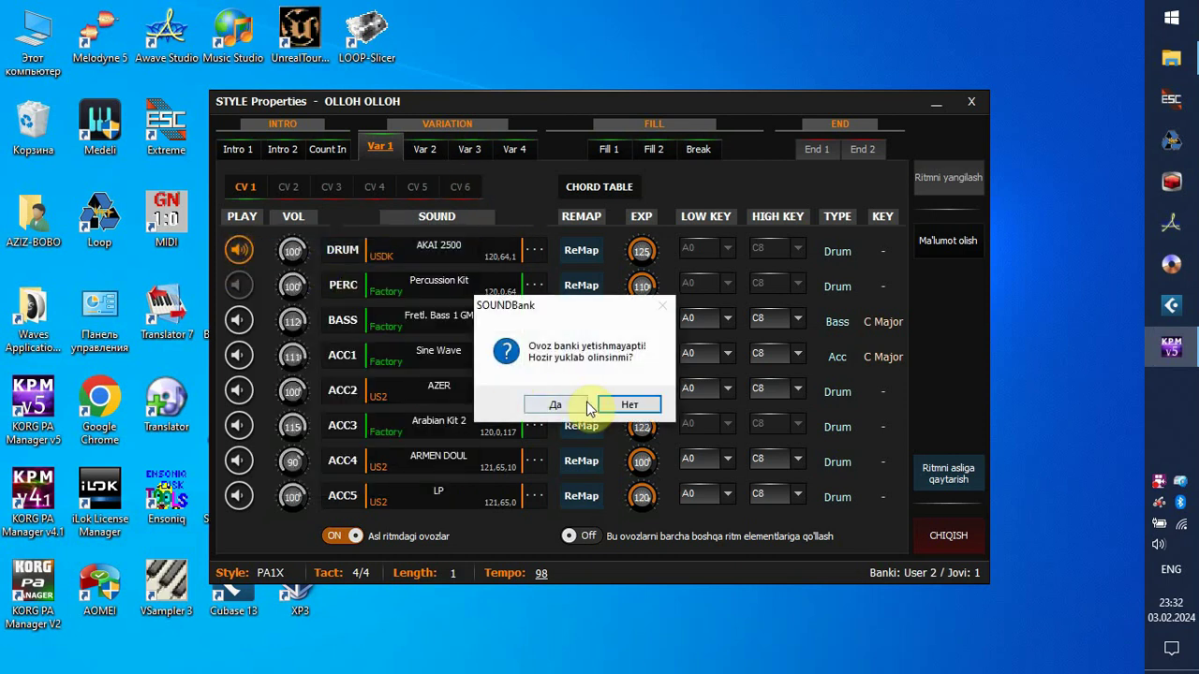
left_click(631, 403)
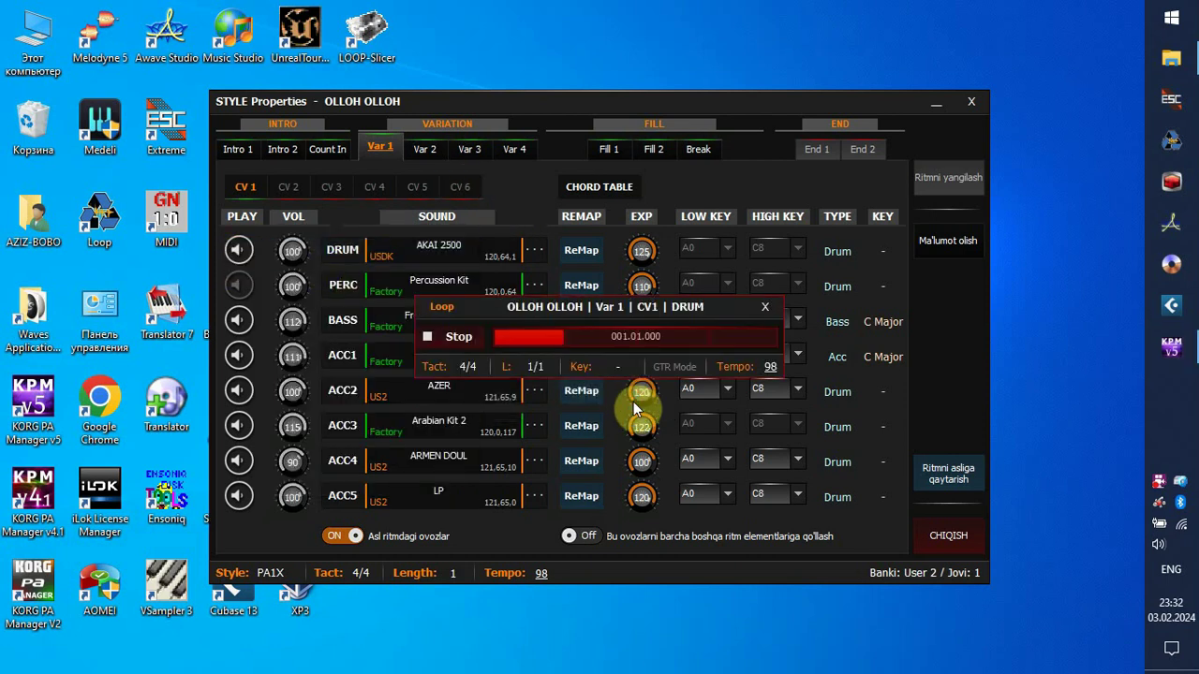
left_click(764, 309)
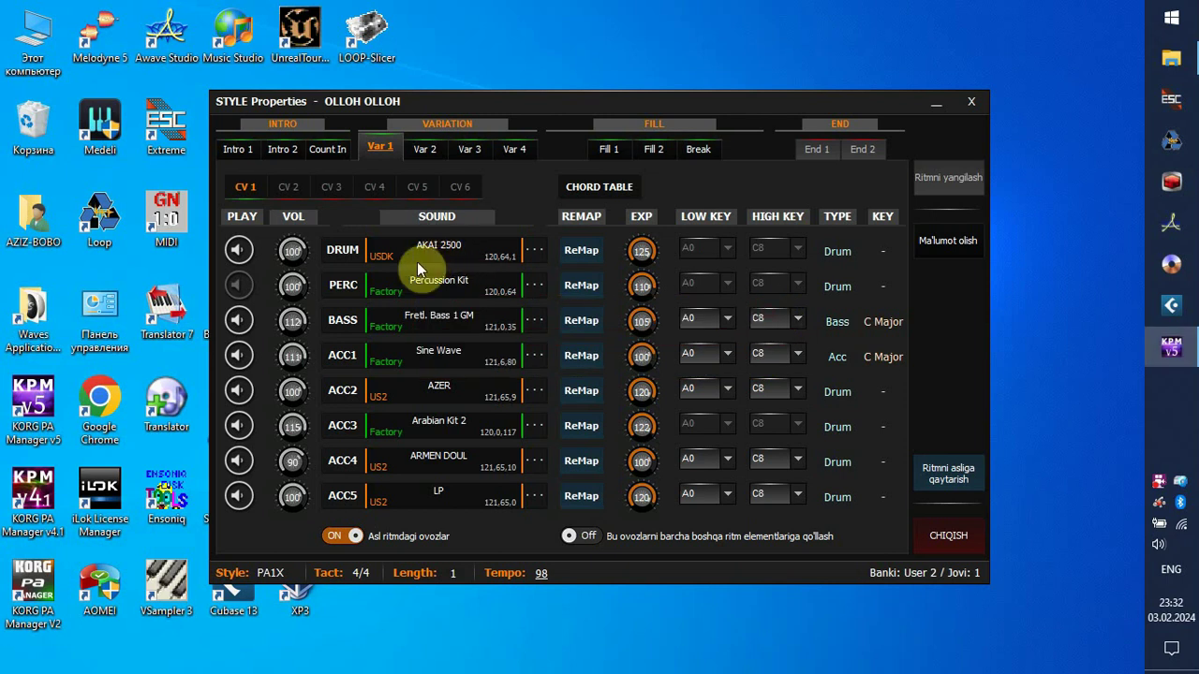
Step: Delete the BASS and ACC1 tracks from CV 1 of Var 1
right_click(240, 323)
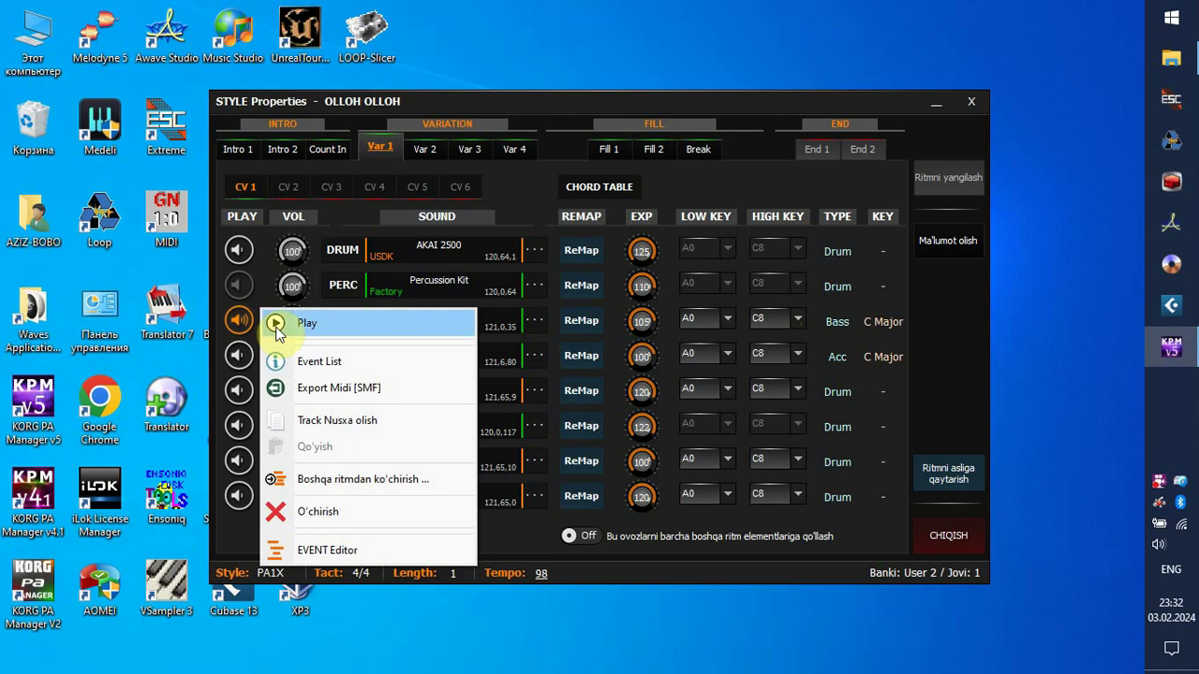
left_click(316, 512)
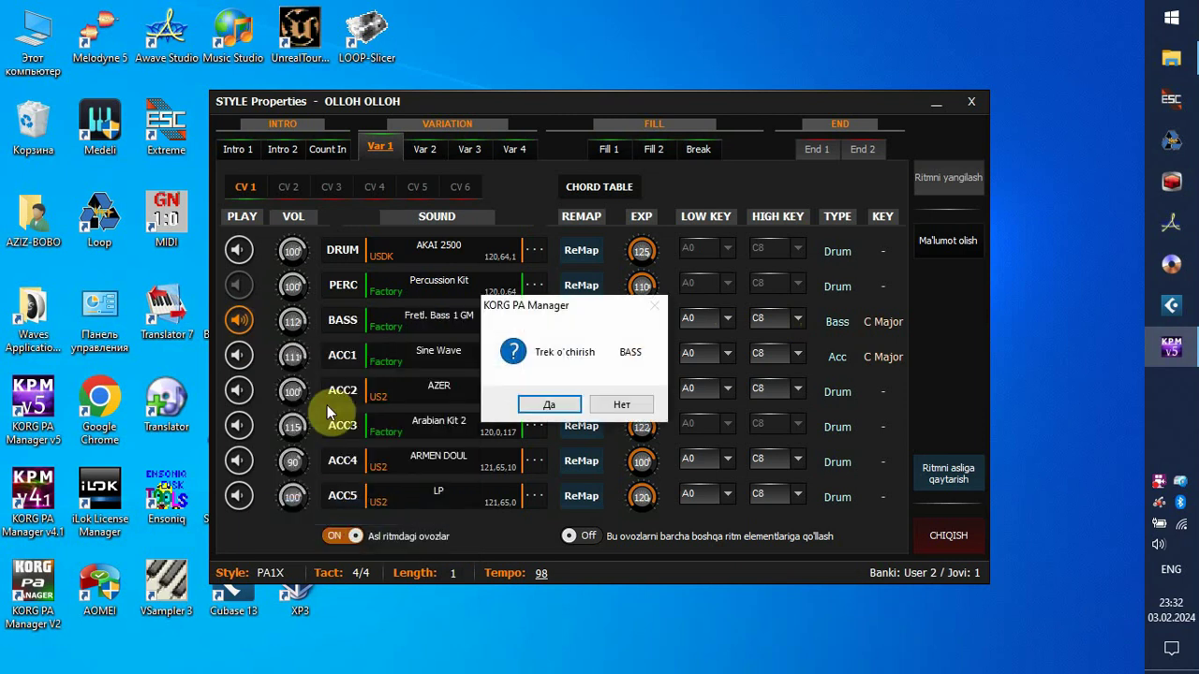
left_click(548, 406)
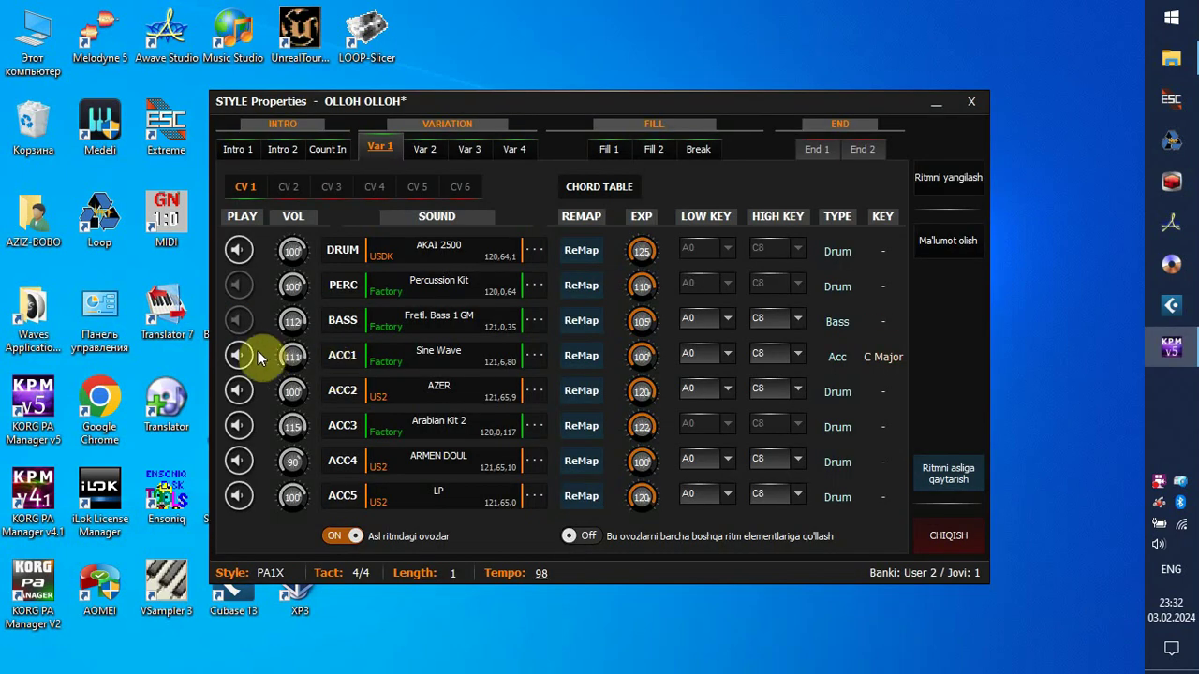
right_click(249, 357)
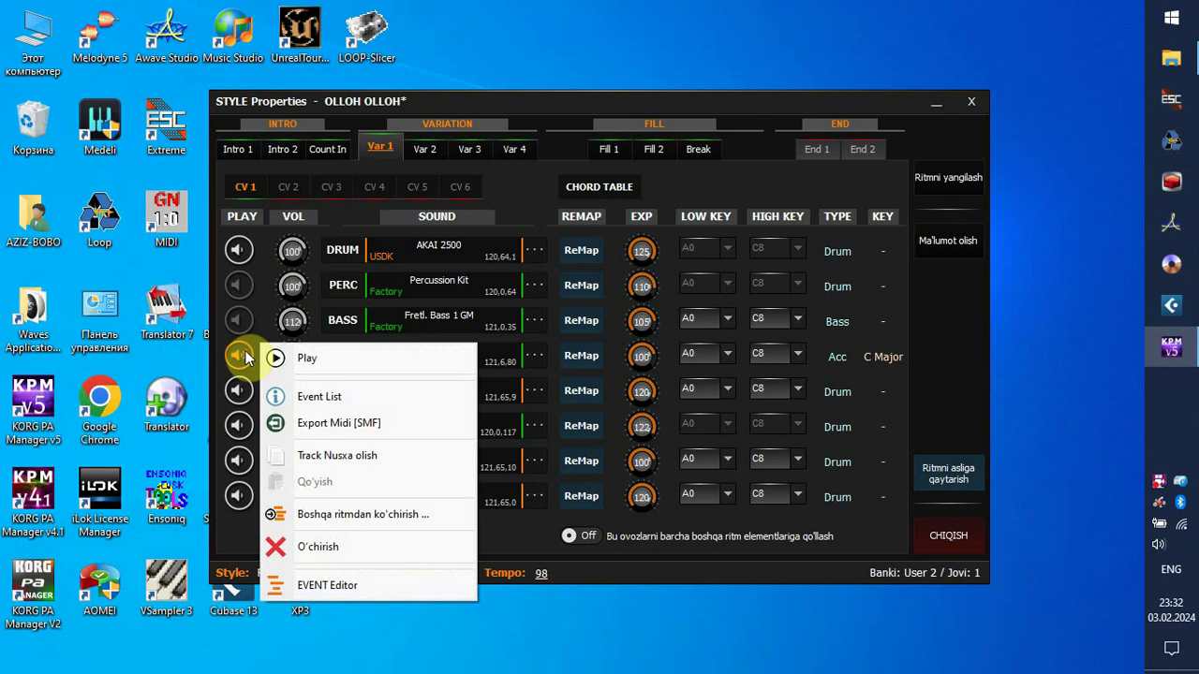
left_click(320, 547)
left_click(555, 404)
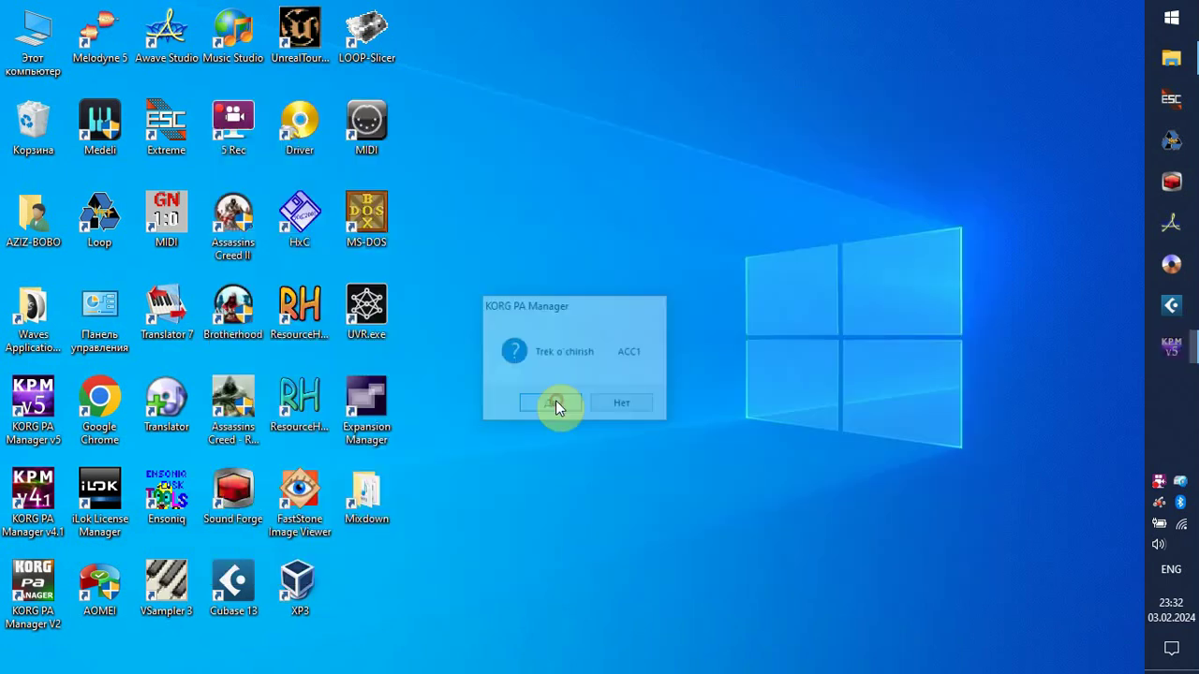
right_click(239, 395)
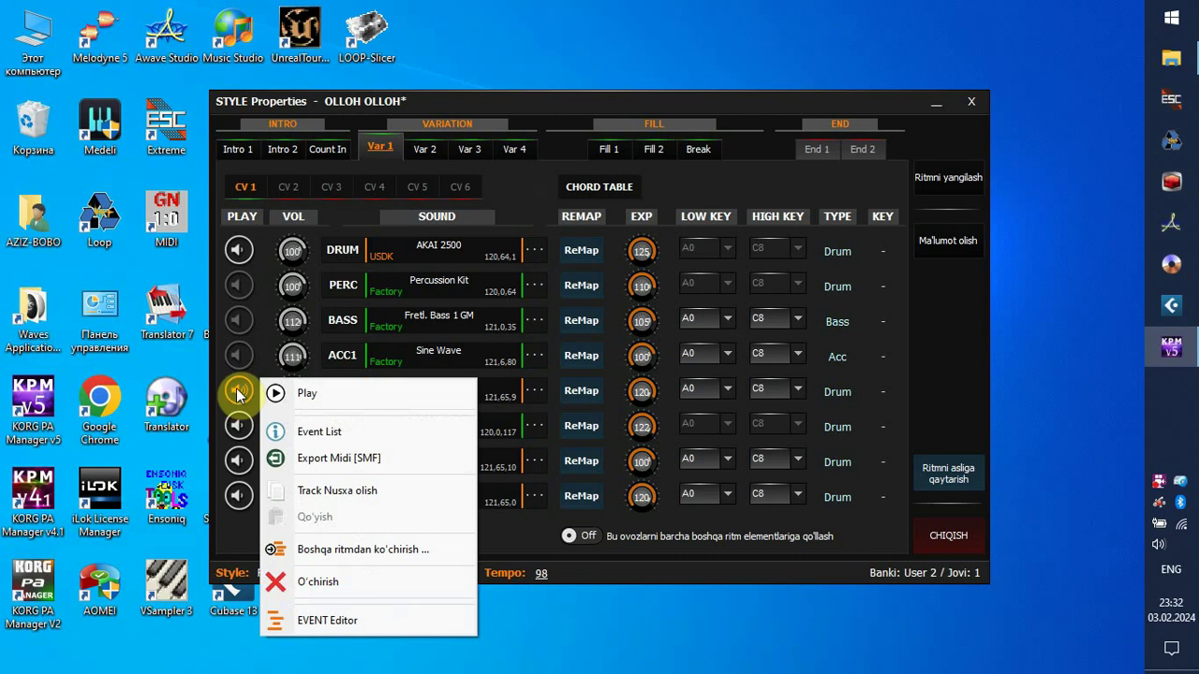
right_click(242, 358)
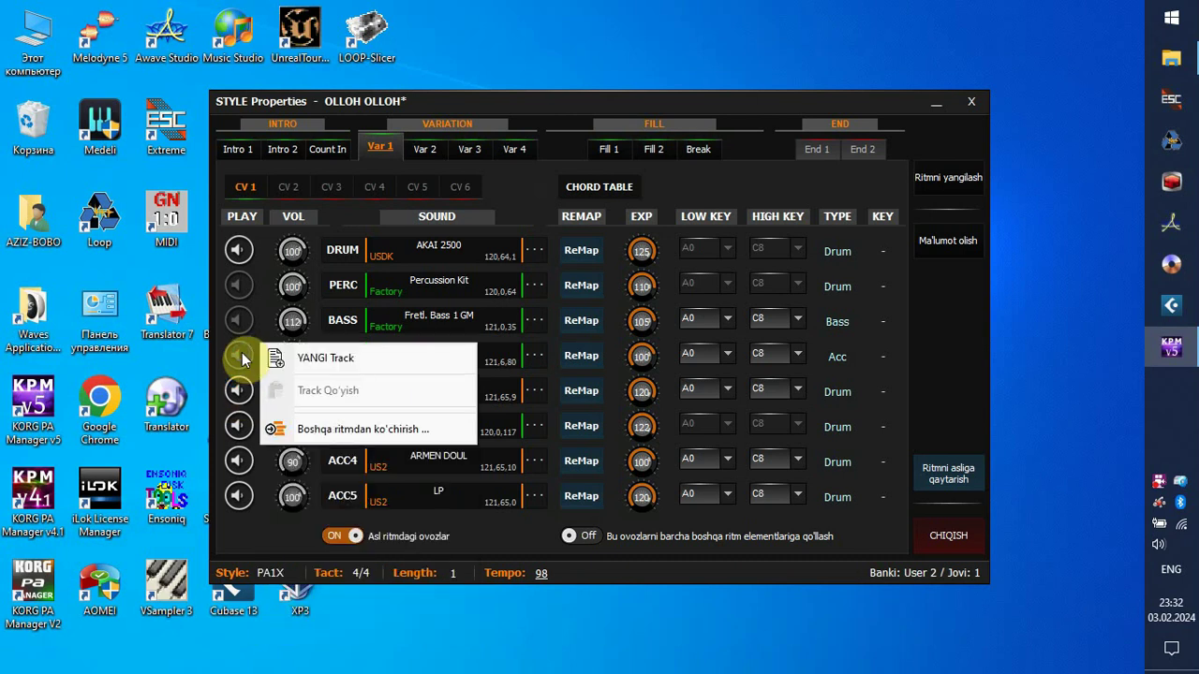
left_click(323, 358)
Step: Open the Var 1 ACC2 track in the event editor without downloading the sound bank, and delete all its notes
right_click(237, 390)
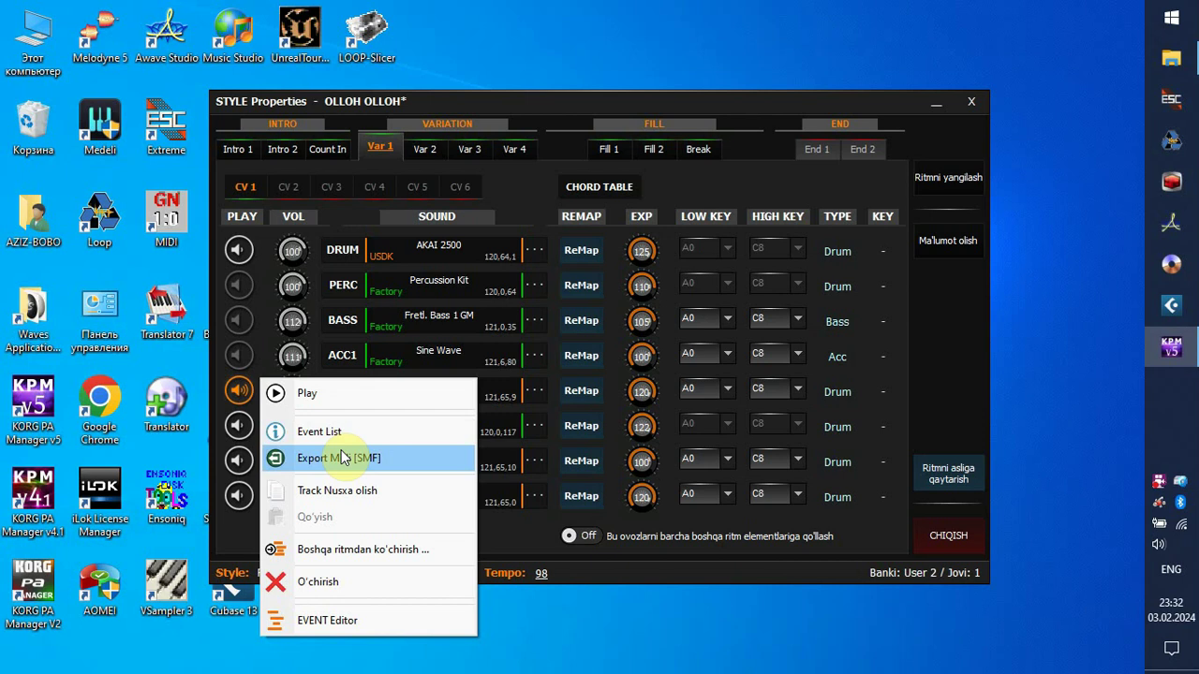
left_click(320, 621)
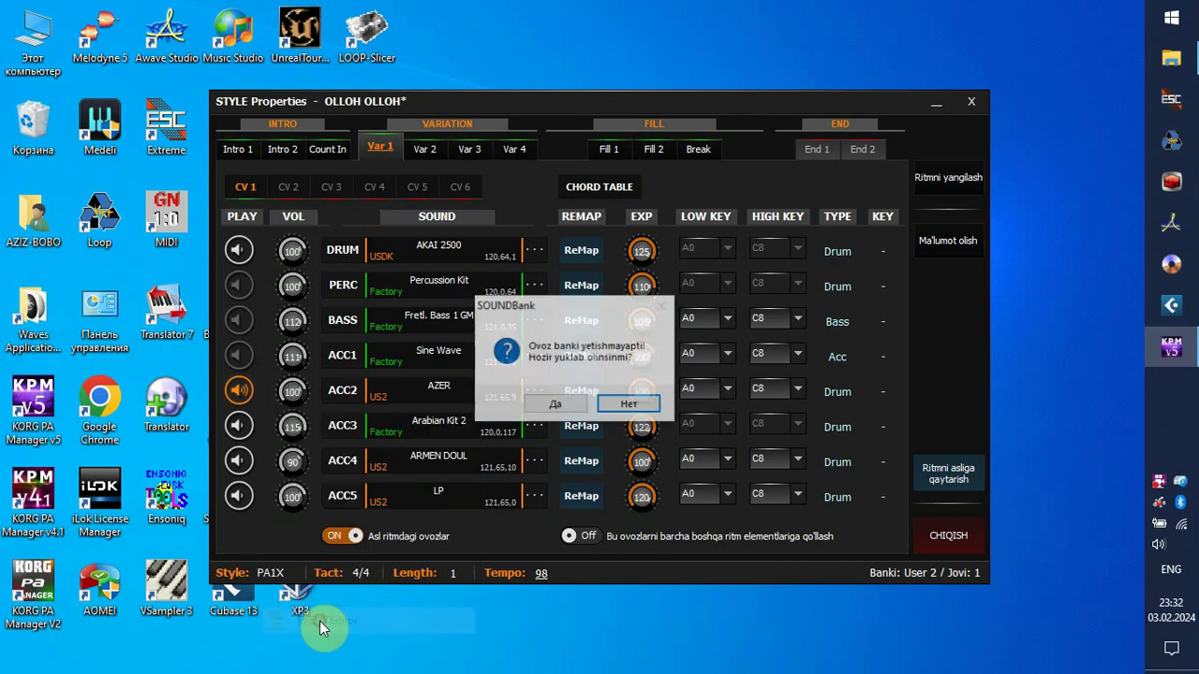
left_click(630, 404)
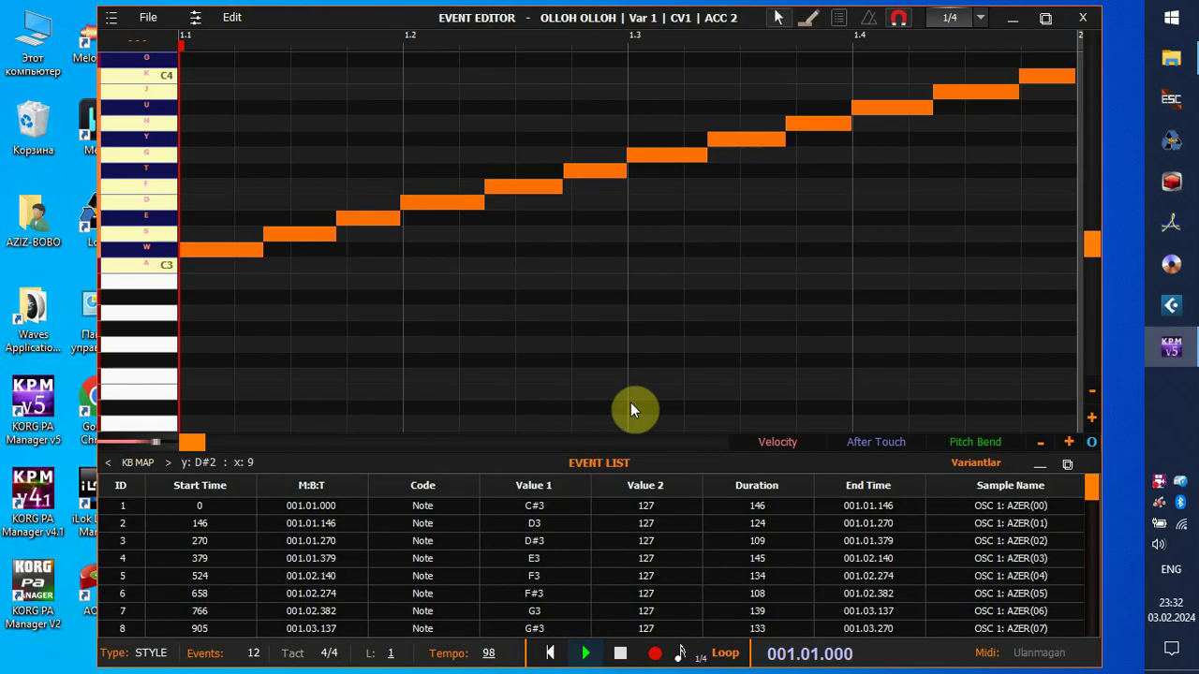
left_click(232, 16)
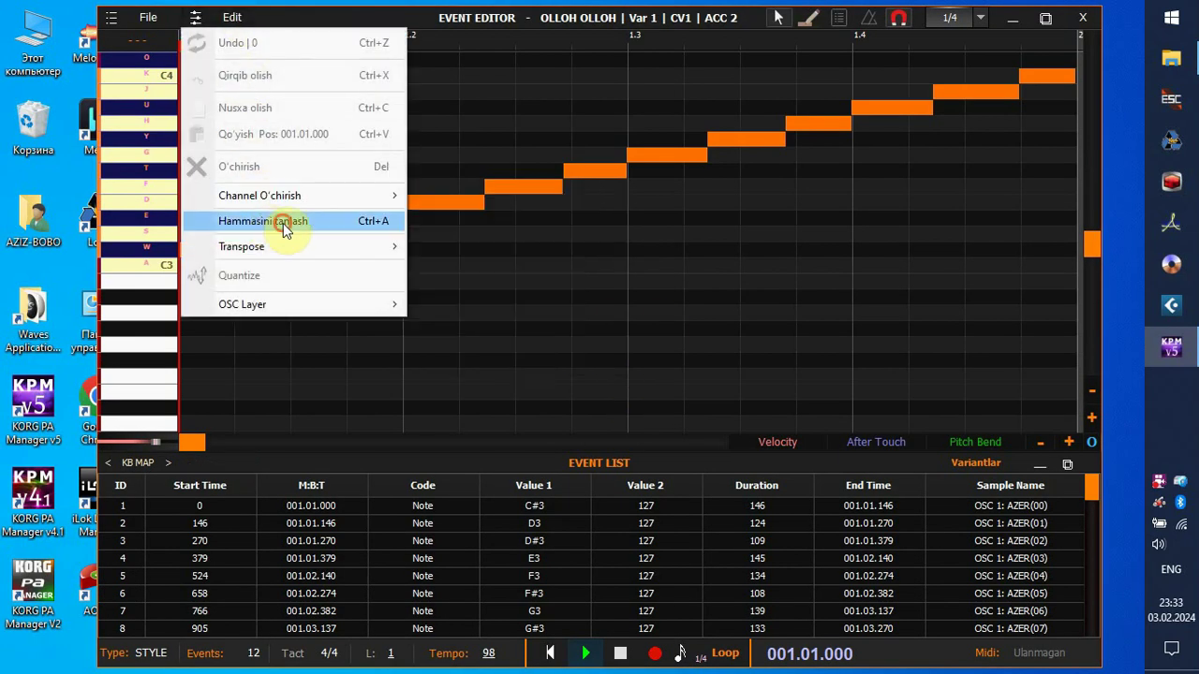
left_click(283, 223)
left_click(242, 25)
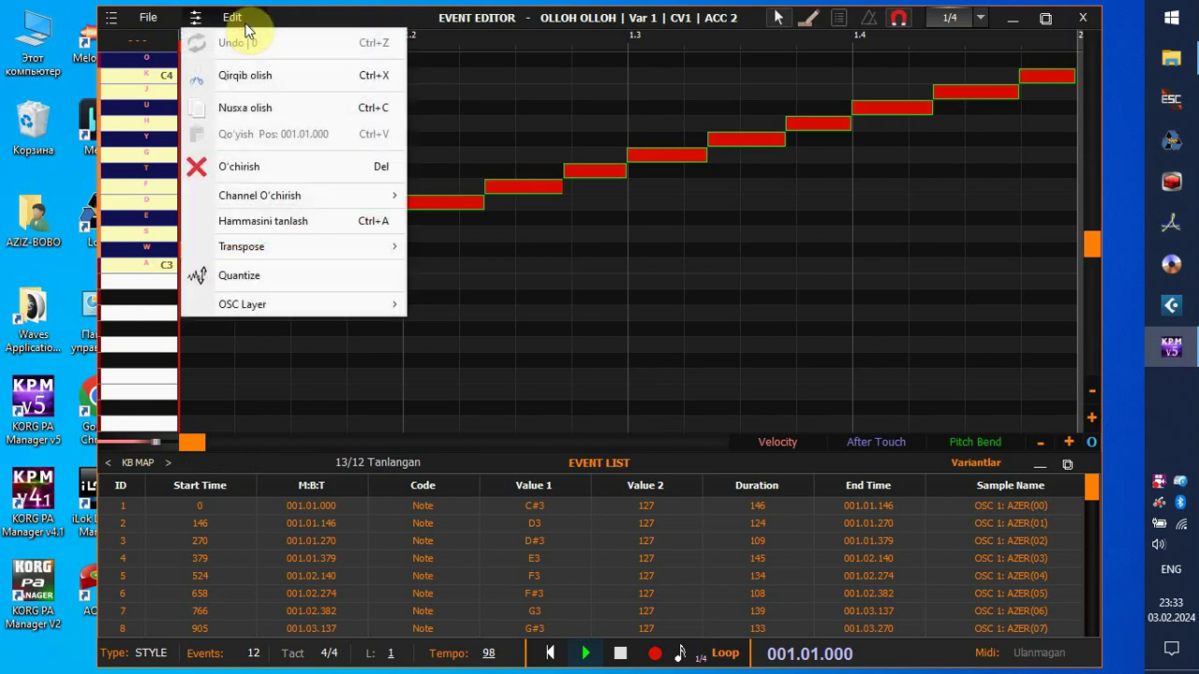
left_click(257, 172)
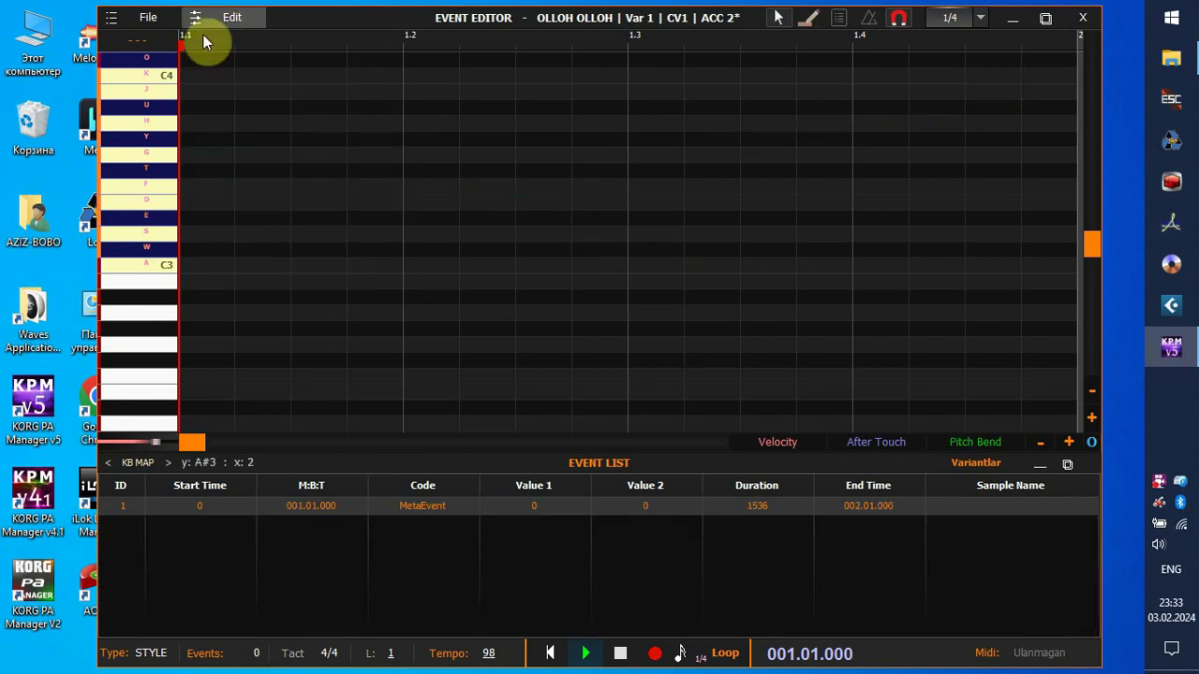
Step: Import the MIDI file ARABIC 01.mid from the OLLOH OLLOH folder into the emptied ACC2 track
left_click(150, 18)
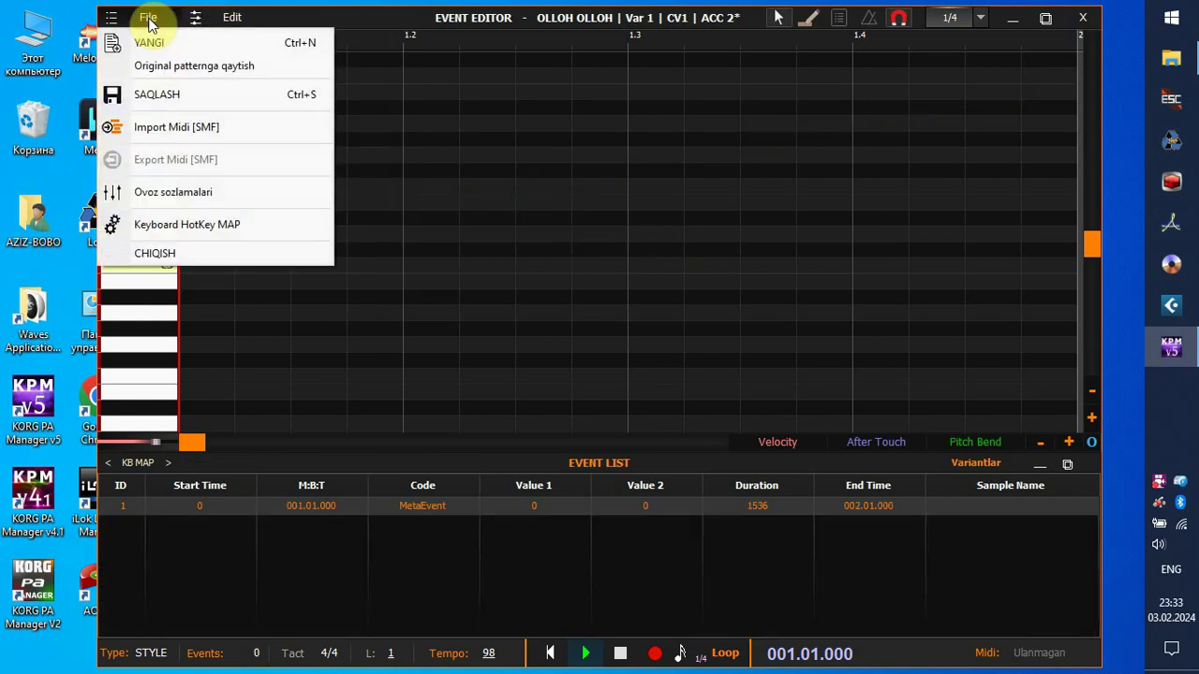
left_click(165, 129)
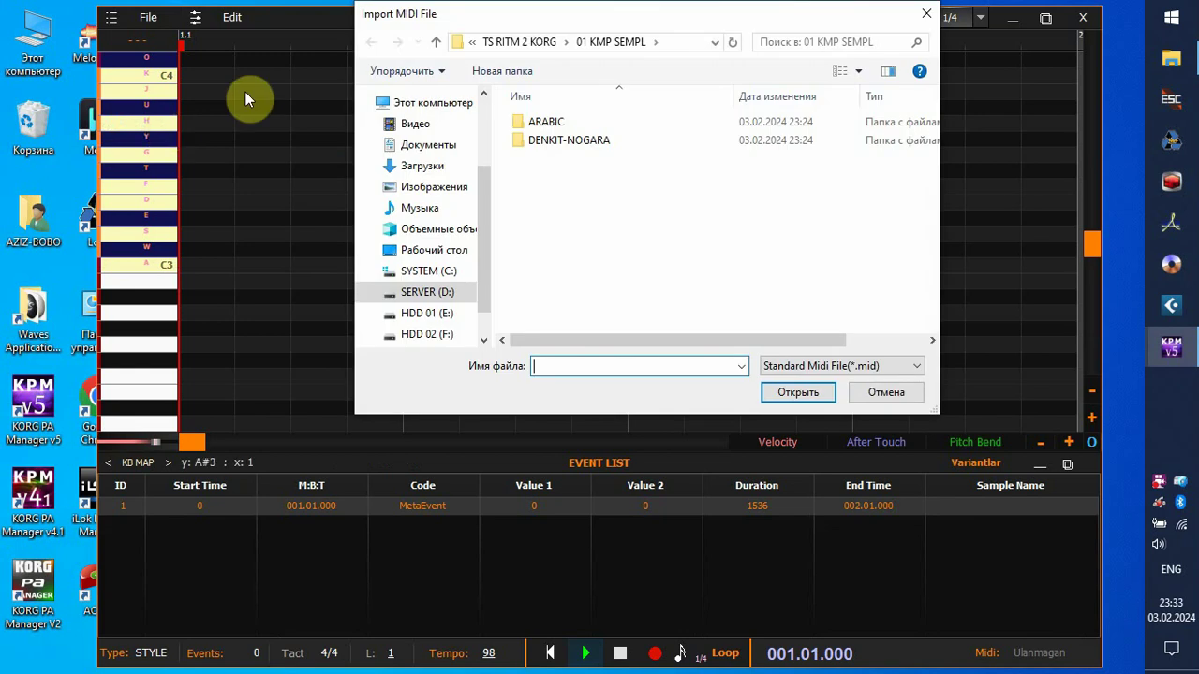
left_click(518, 41)
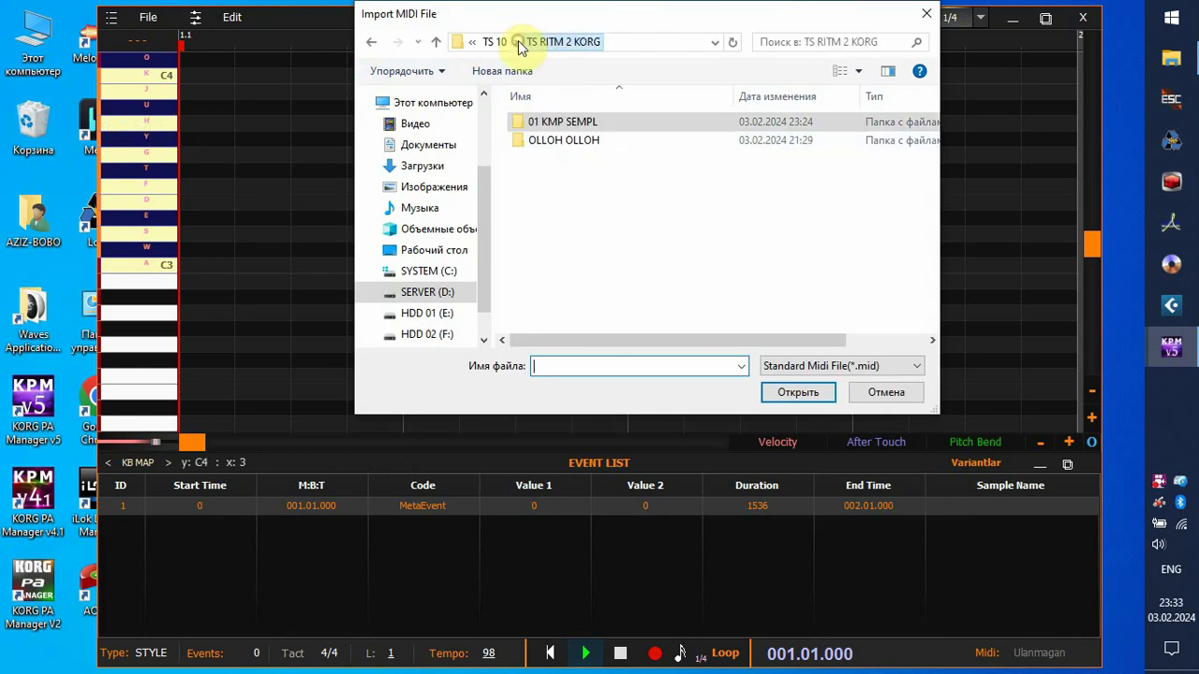
double_click(568, 142)
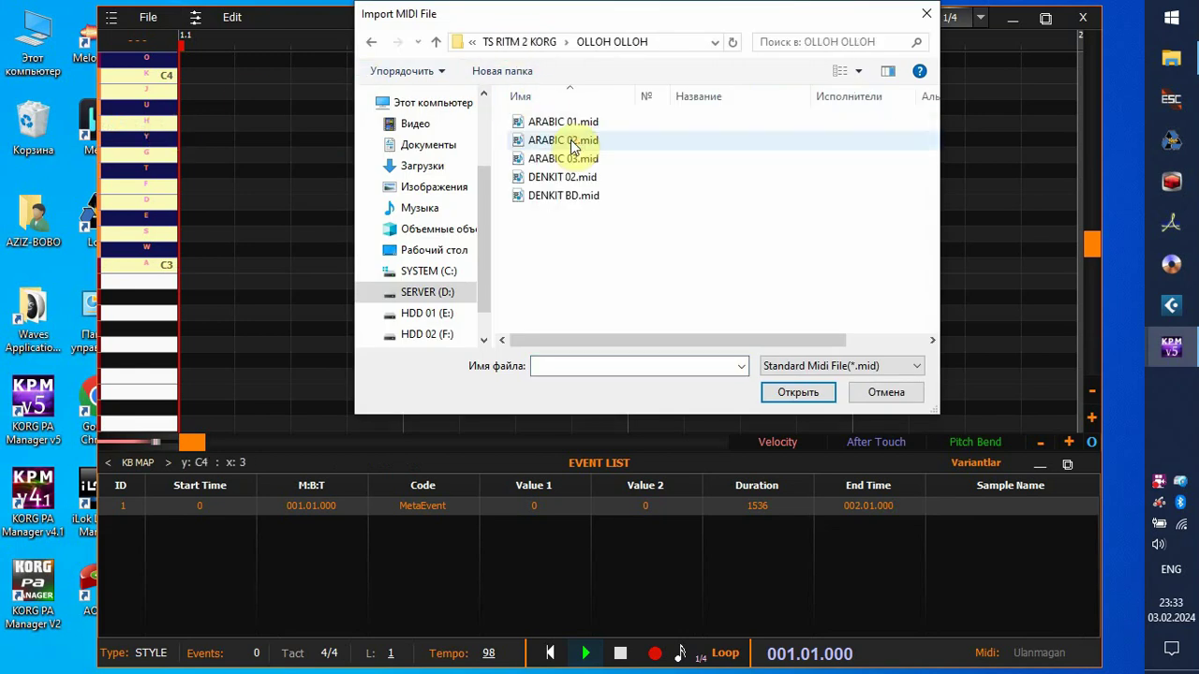
left_click(553, 122)
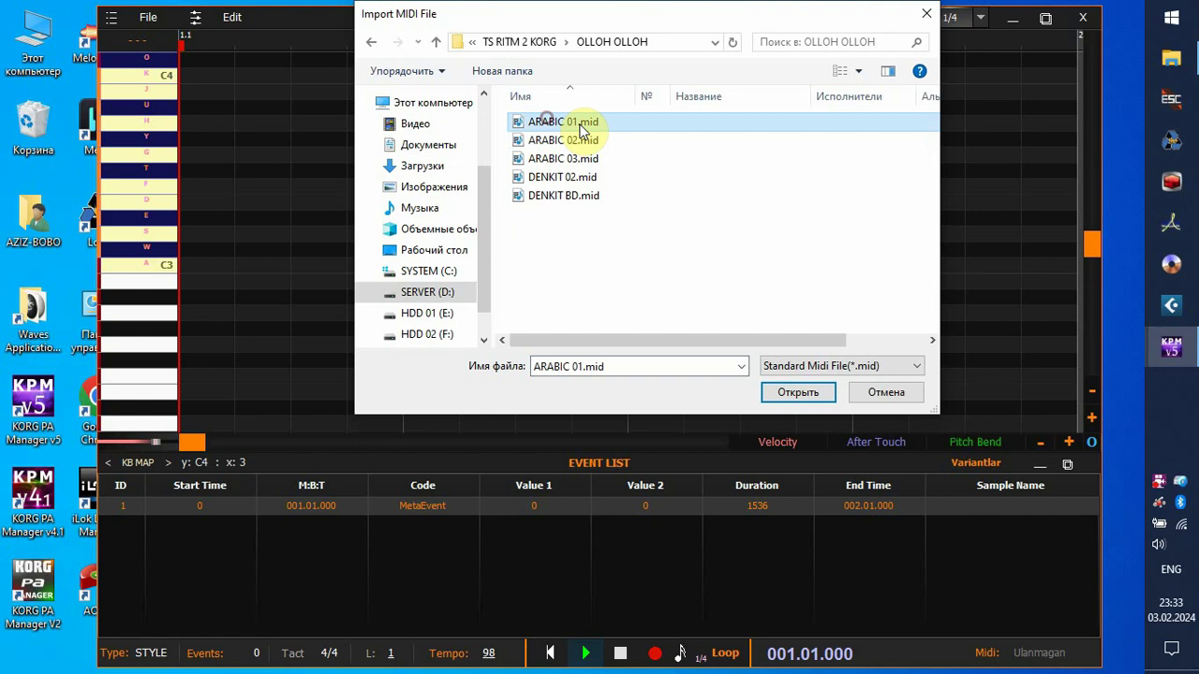
left_click(783, 392)
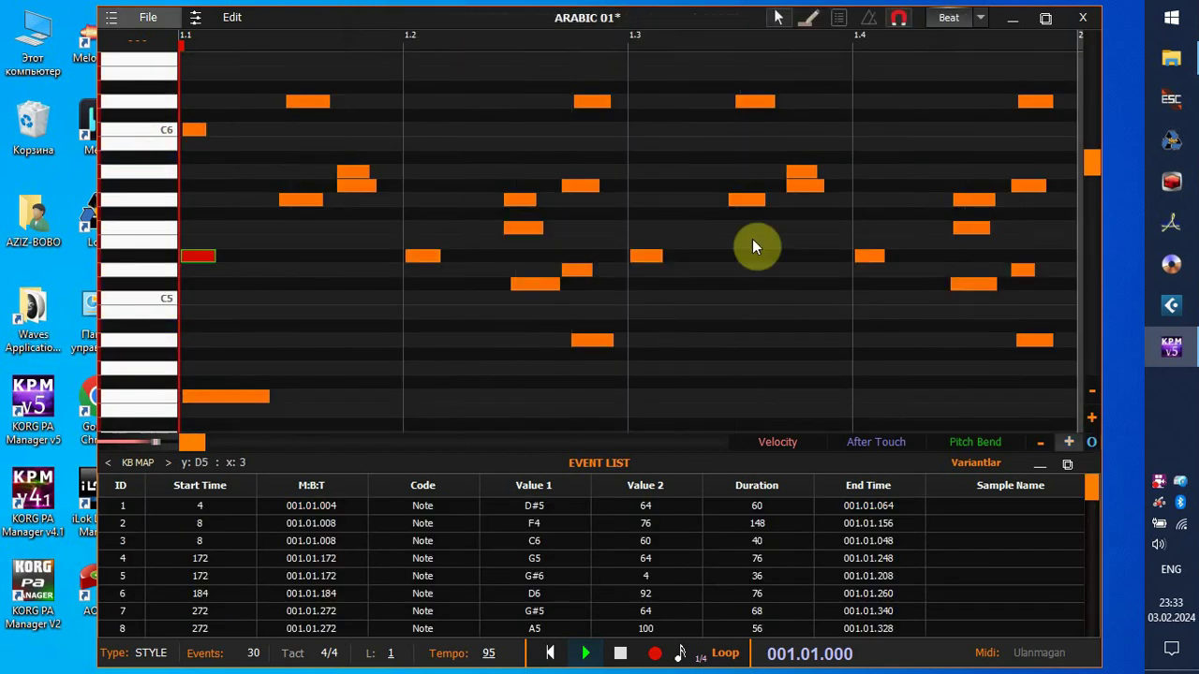
Step: Save the imported ARABIC 01 pattern to the ACC2 track and close the event editor
left_click(117, 17)
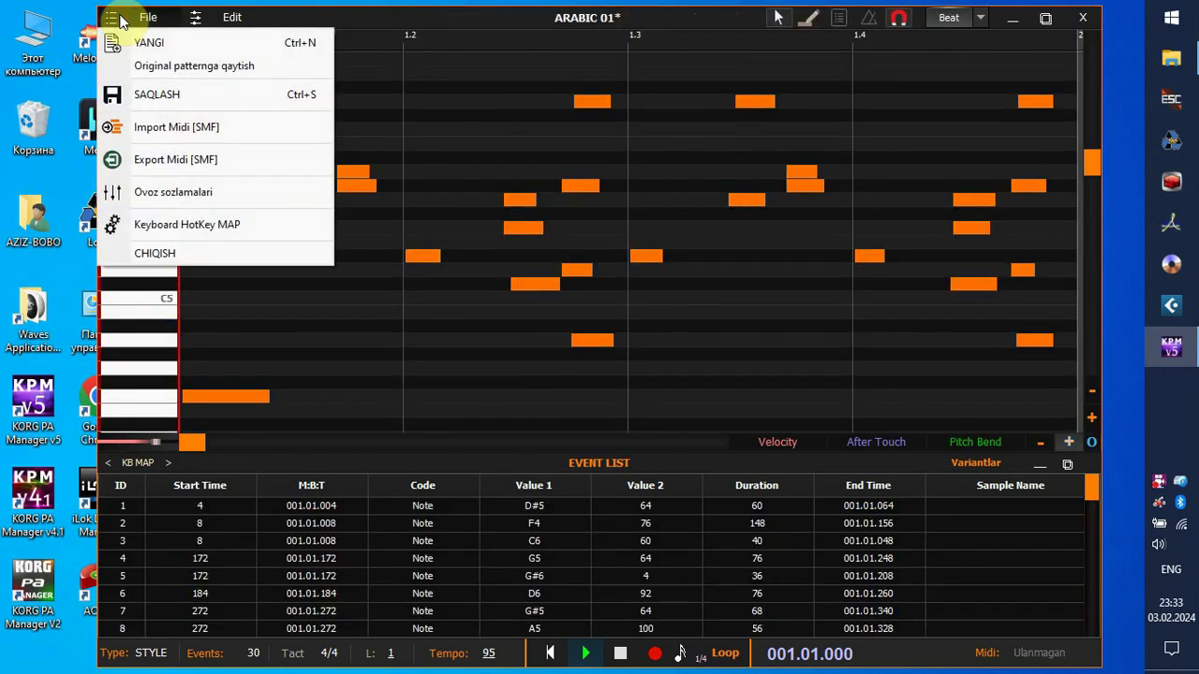
left_click(170, 94)
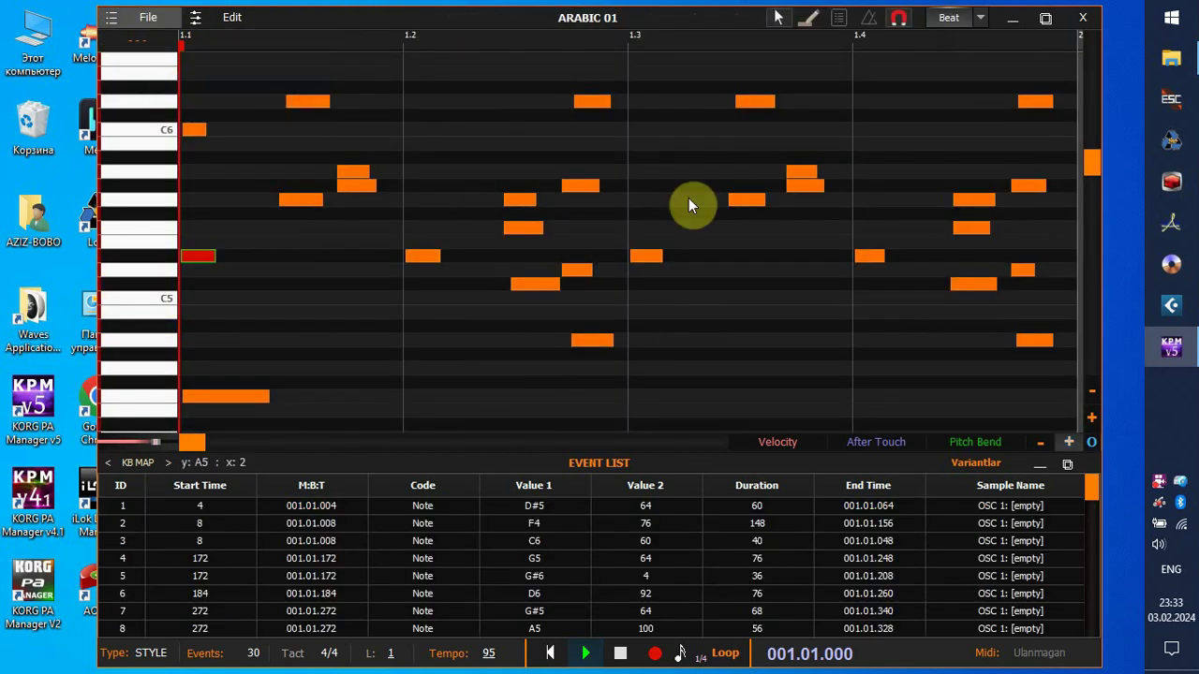
left_click(1084, 26)
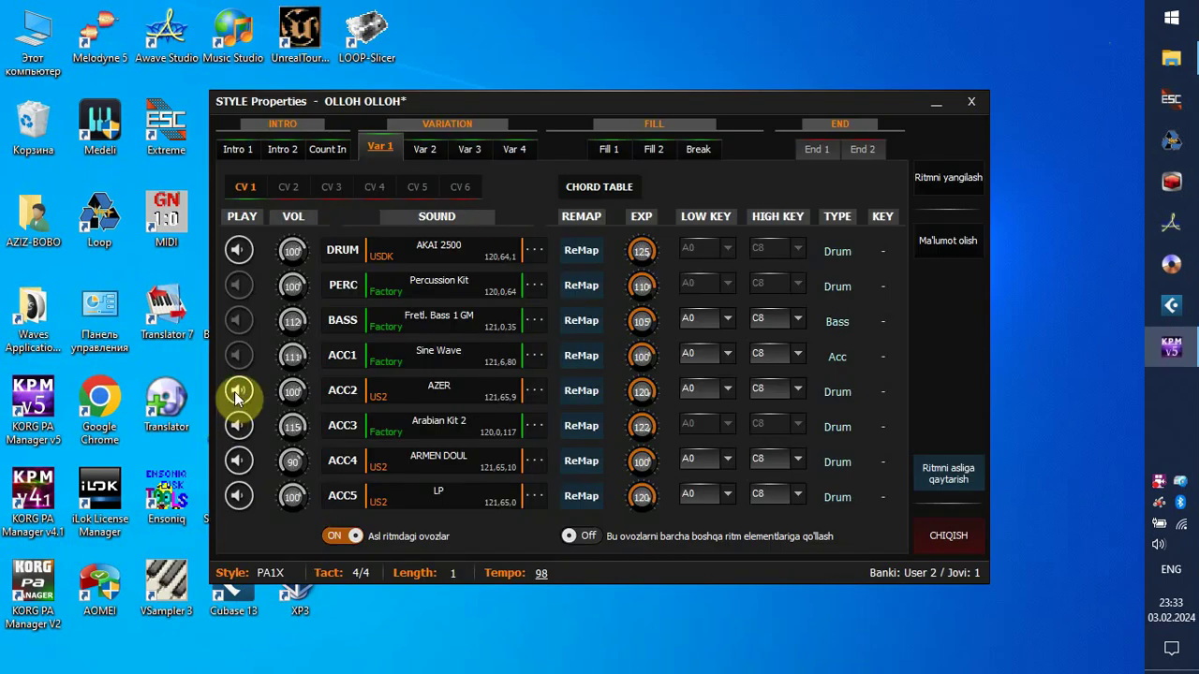
Step: Assign the ARABIC PERC sound from the User 1 bank to the Var 1 ACC2 track
left_click(442, 395)
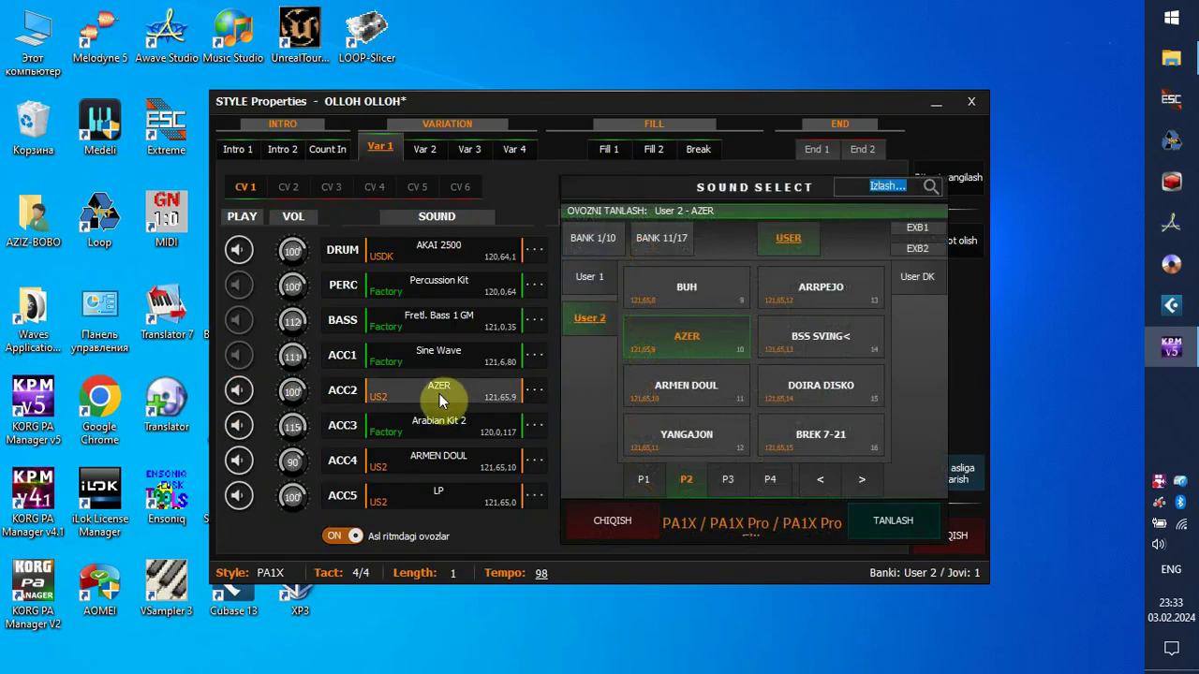
left_click(590, 278)
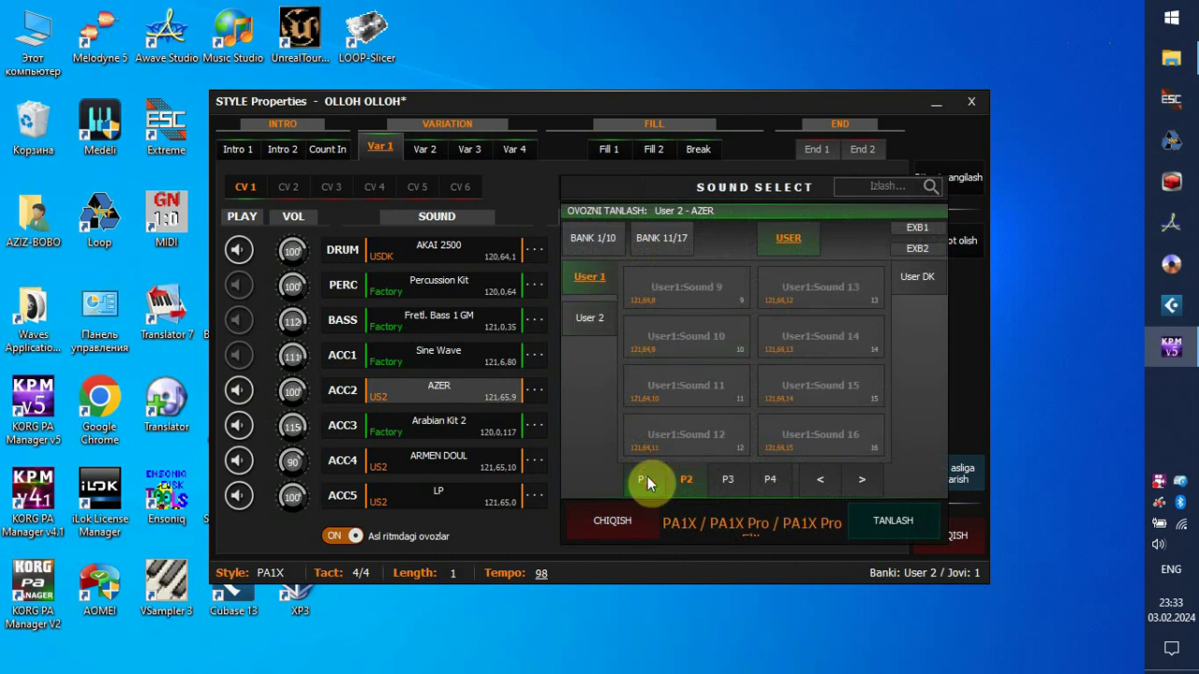
left_click(649, 477)
left_click(861, 478)
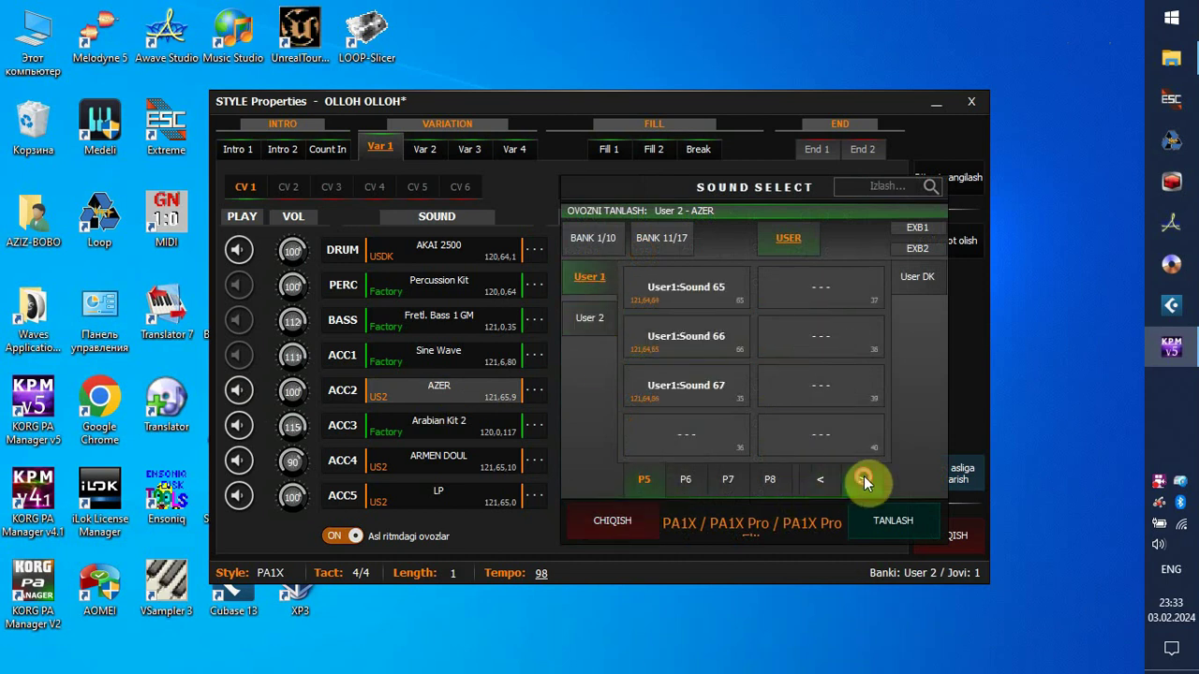
left_click(861, 479)
left_click(861, 478)
left_click(772, 481)
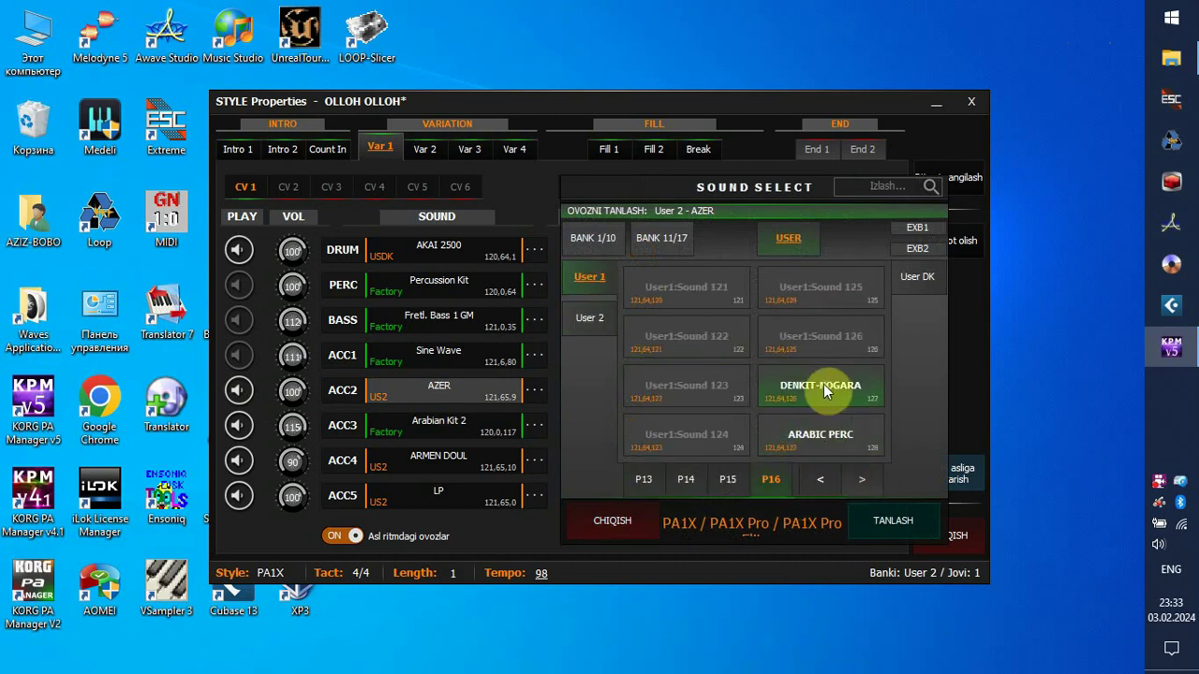
left_click(822, 437)
left_click(884, 522)
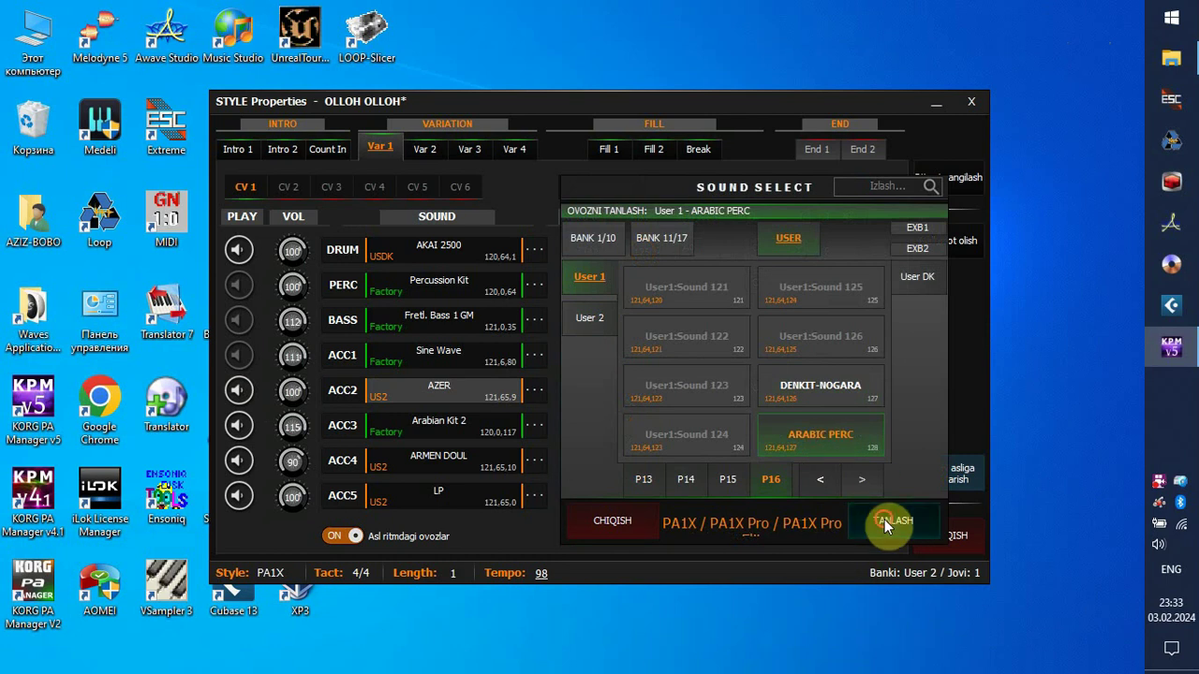
Step: Audition the Var 1 ACC2 track without downloading the sound bank, and close the player
right_click(236, 398)
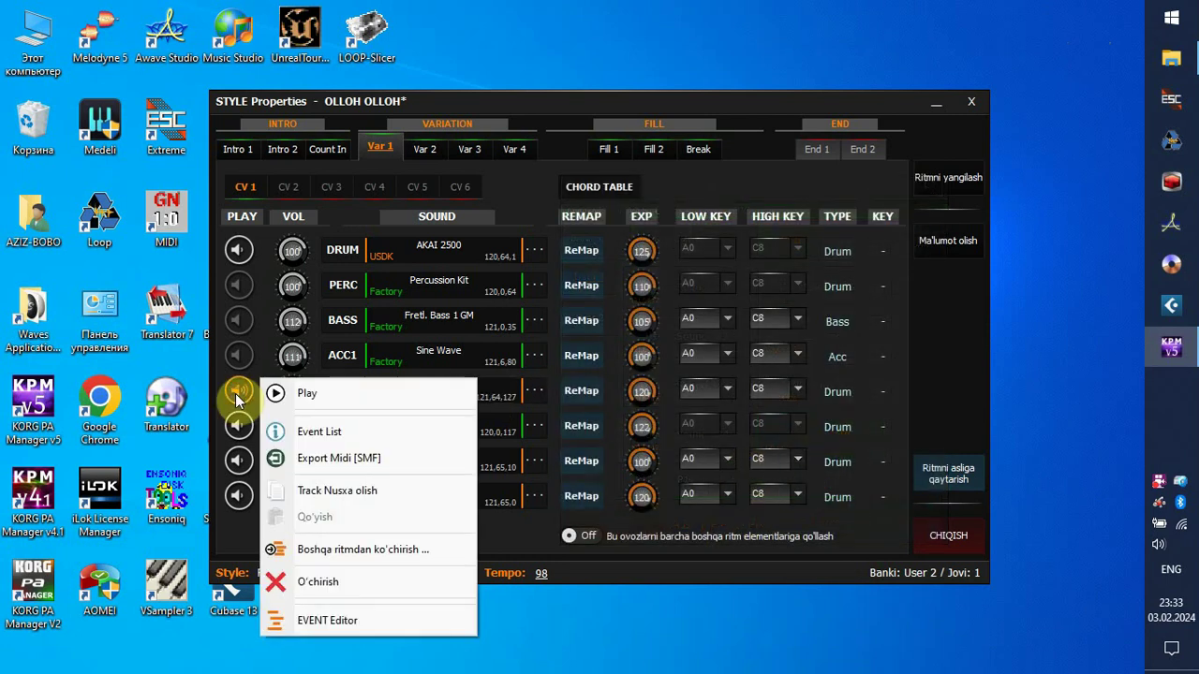
left_click(309, 394)
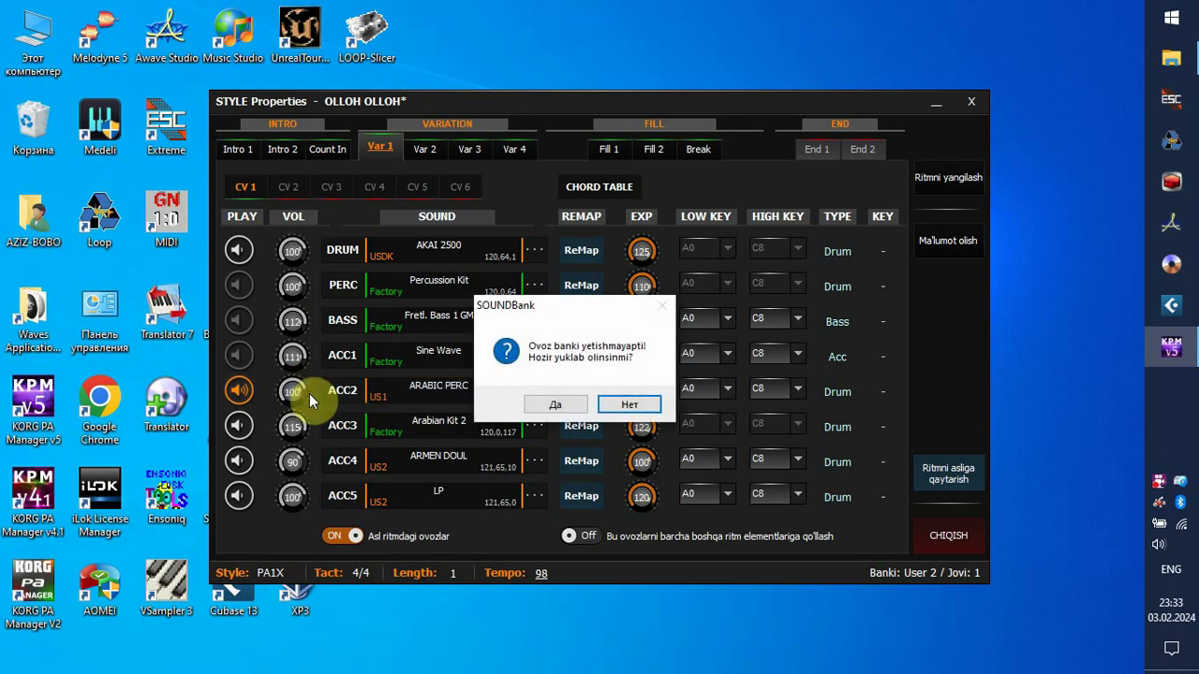
left_click(629, 404)
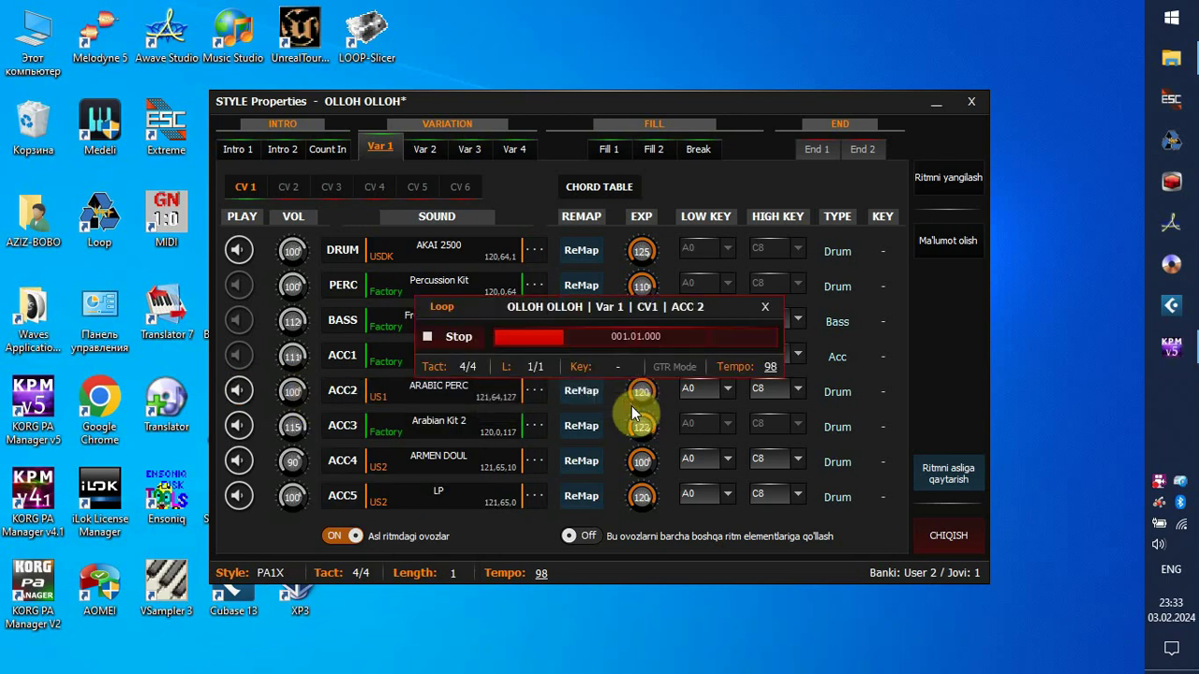
left_click(764, 309)
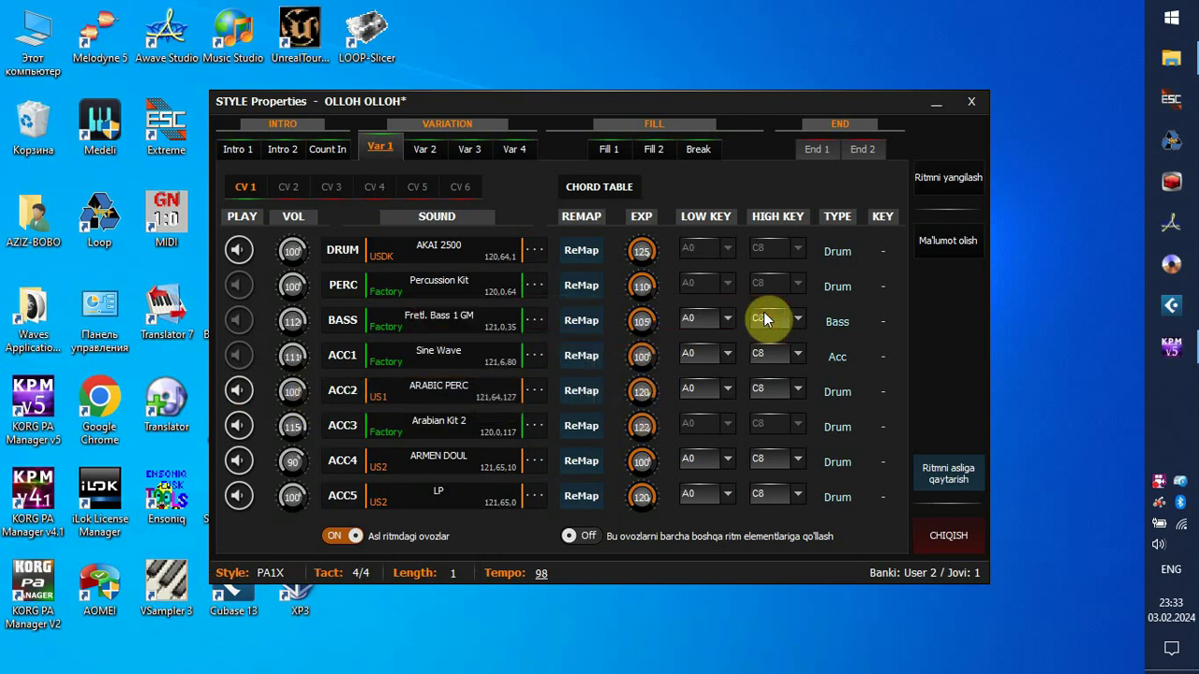
Step: Open the Var 1 ACC3 track in the event editor without downloading the sound bank, and delete all its notes
right_click(241, 427)
left_click(353, 652)
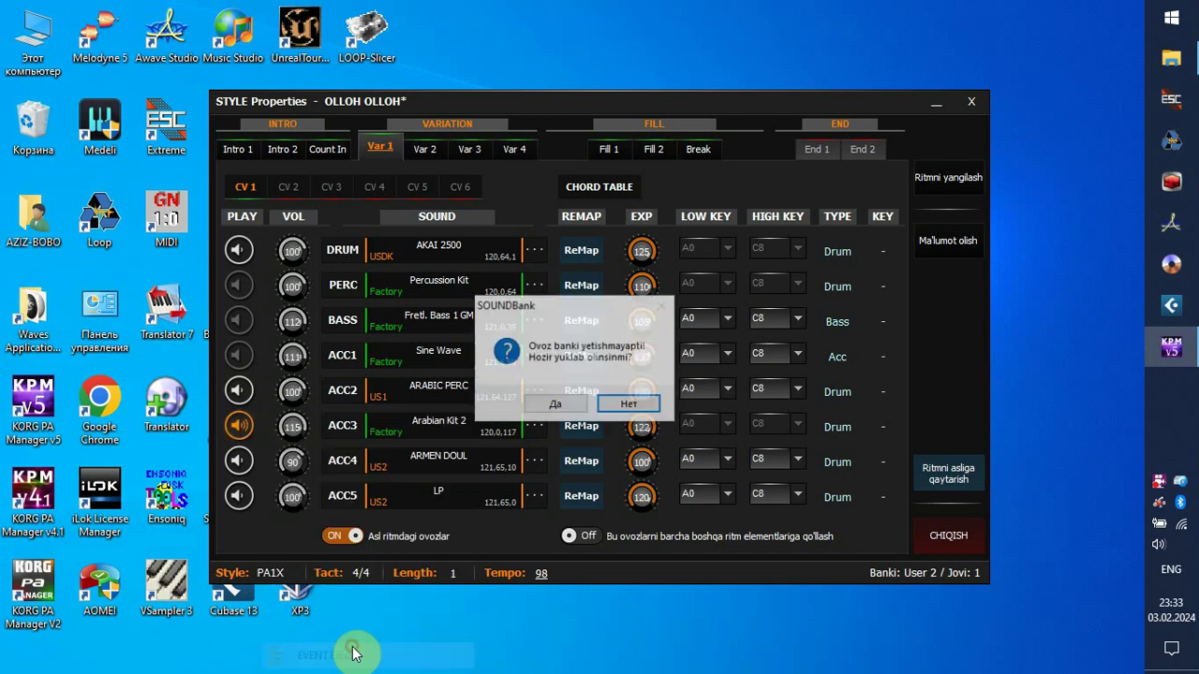
left_click(619, 410)
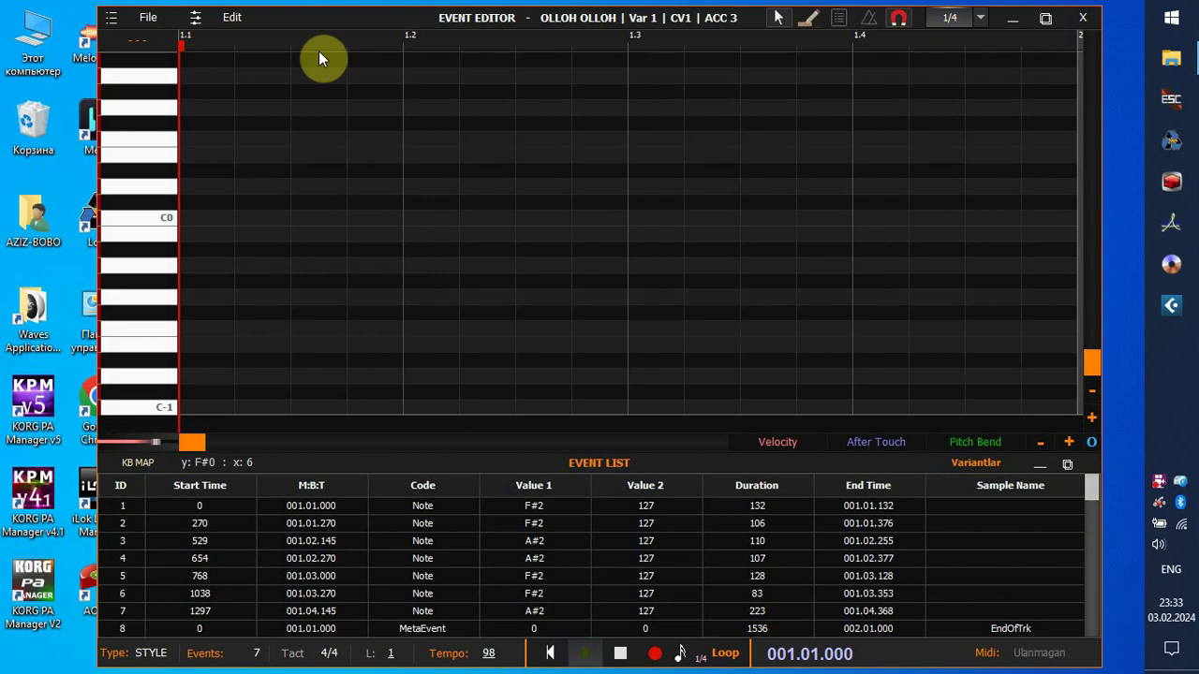
left_click(231, 18)
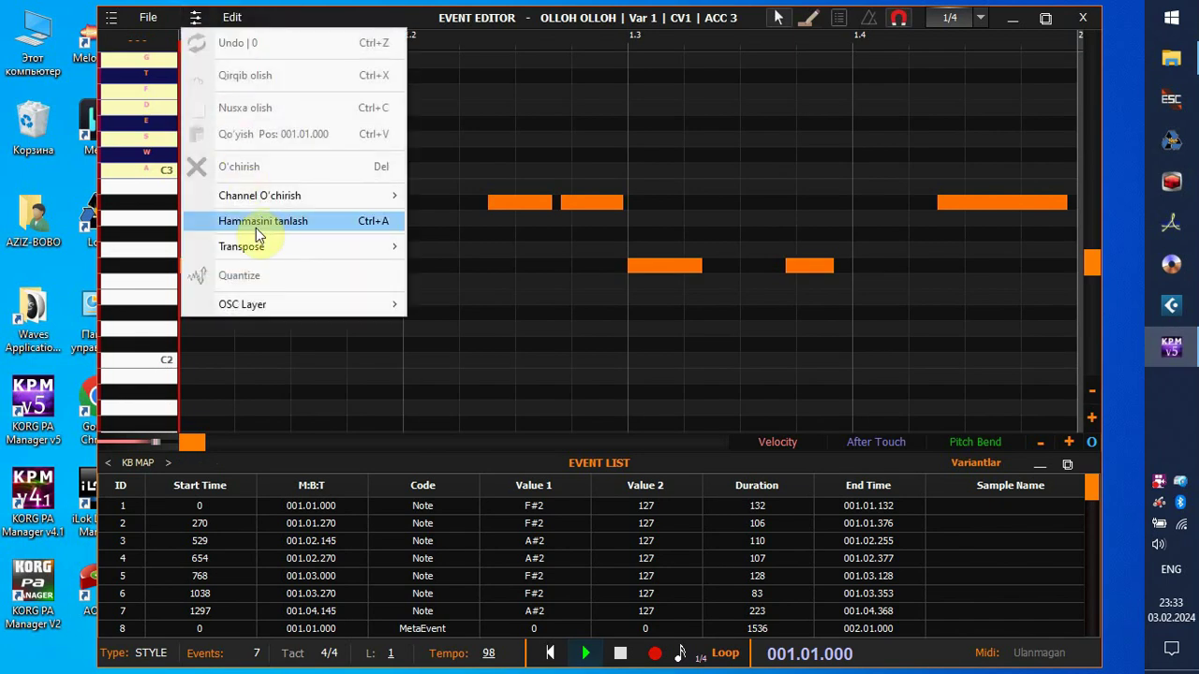
left_click(260, 223)
left_click(232, 17)
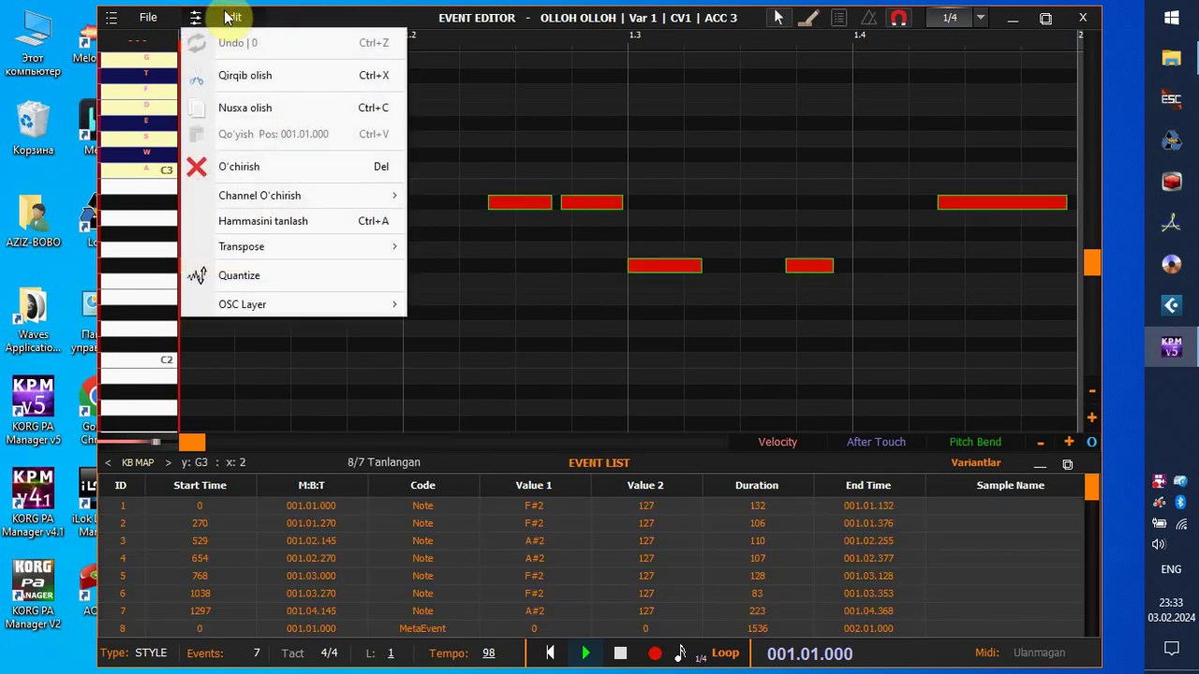
left_click(242, 165)
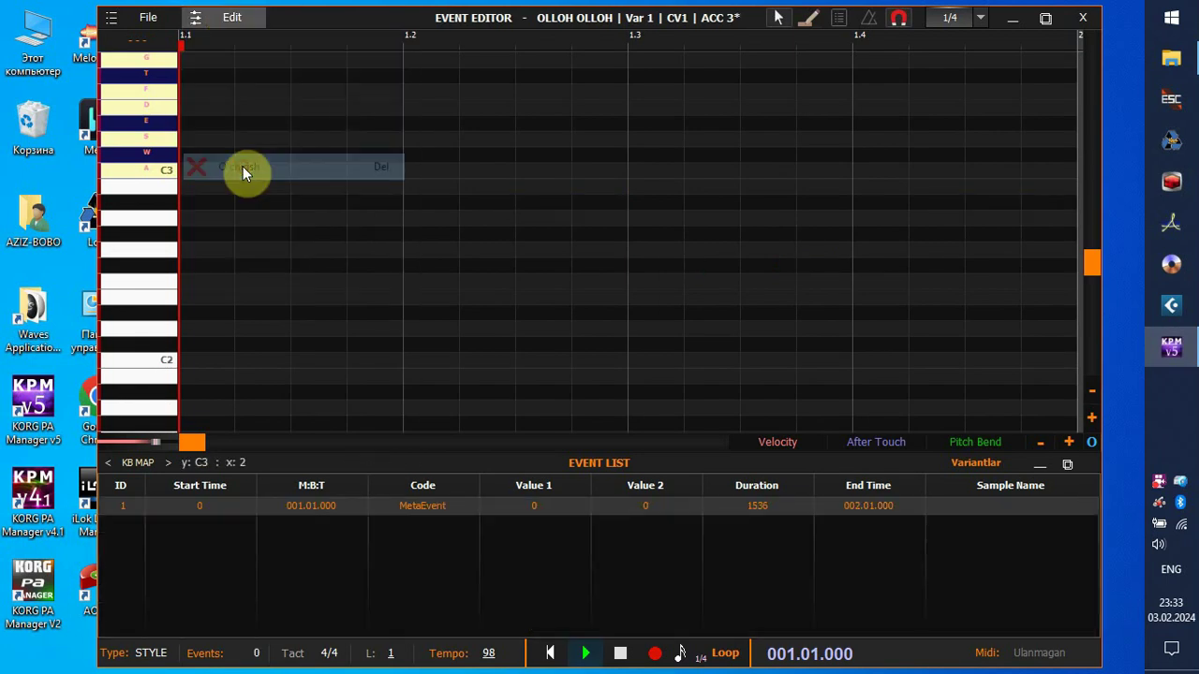
Step: Import ARABIC 02.mid from the OLLOH OLLOH folder into the ACC3 track, save the pattern and close the event editor
left_click(147, 18)
left_click(178, 126)
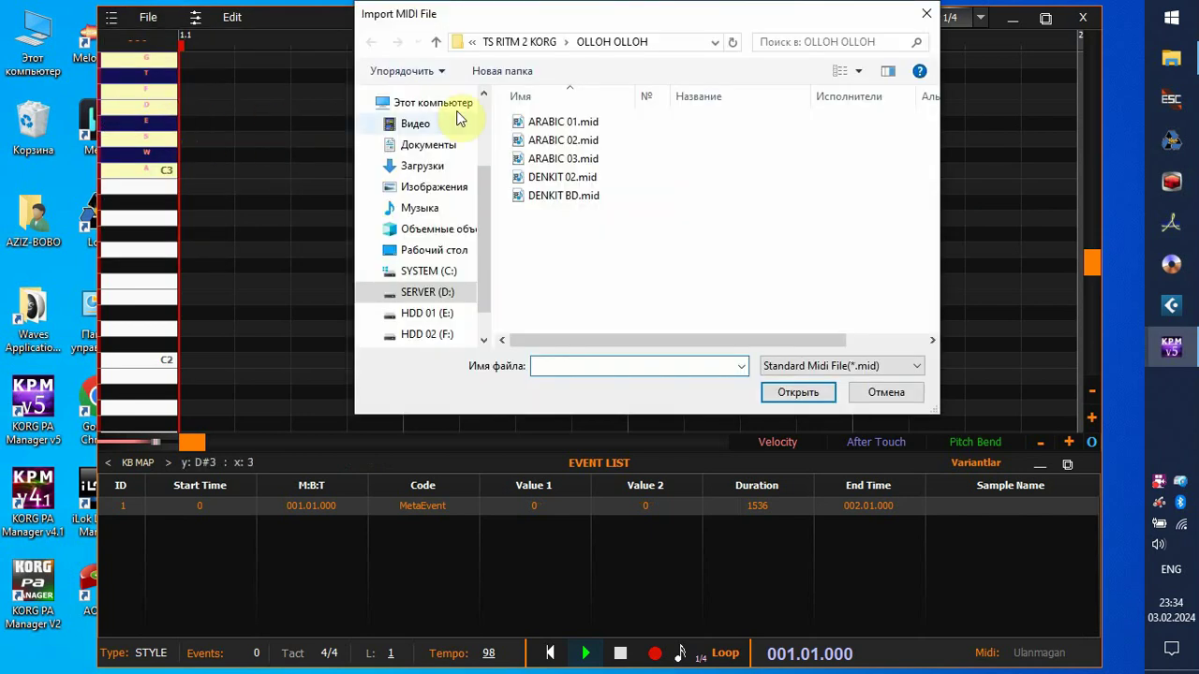
left_click(562, 139)
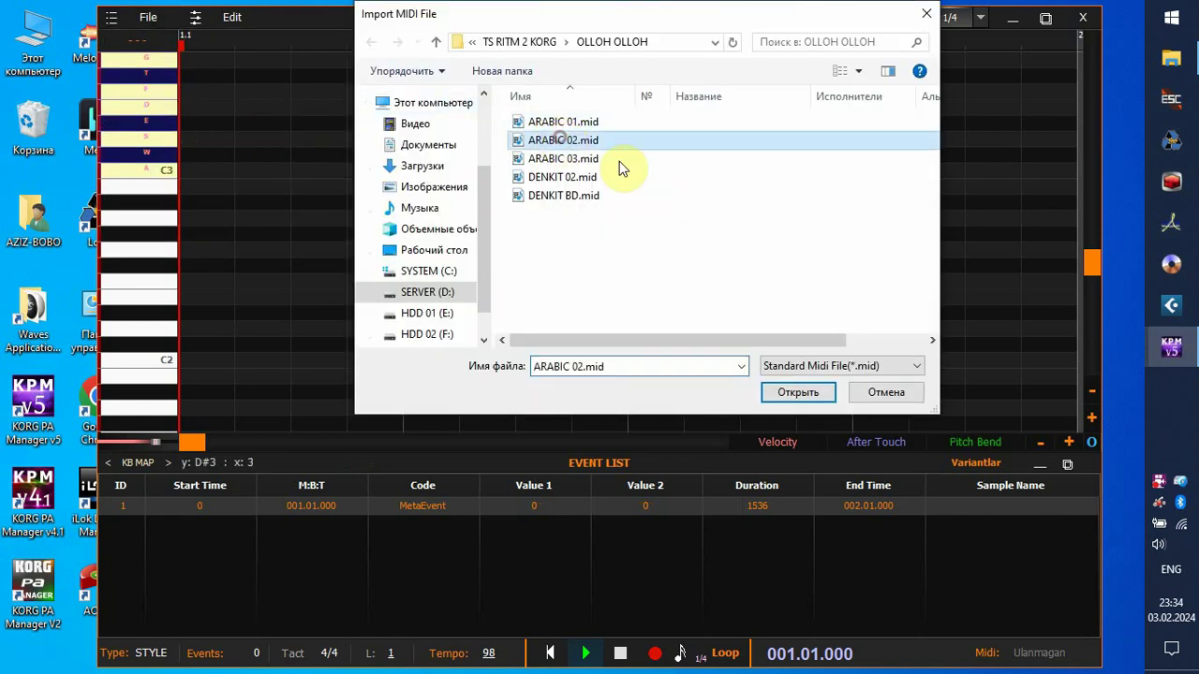
left_click(788, 391)
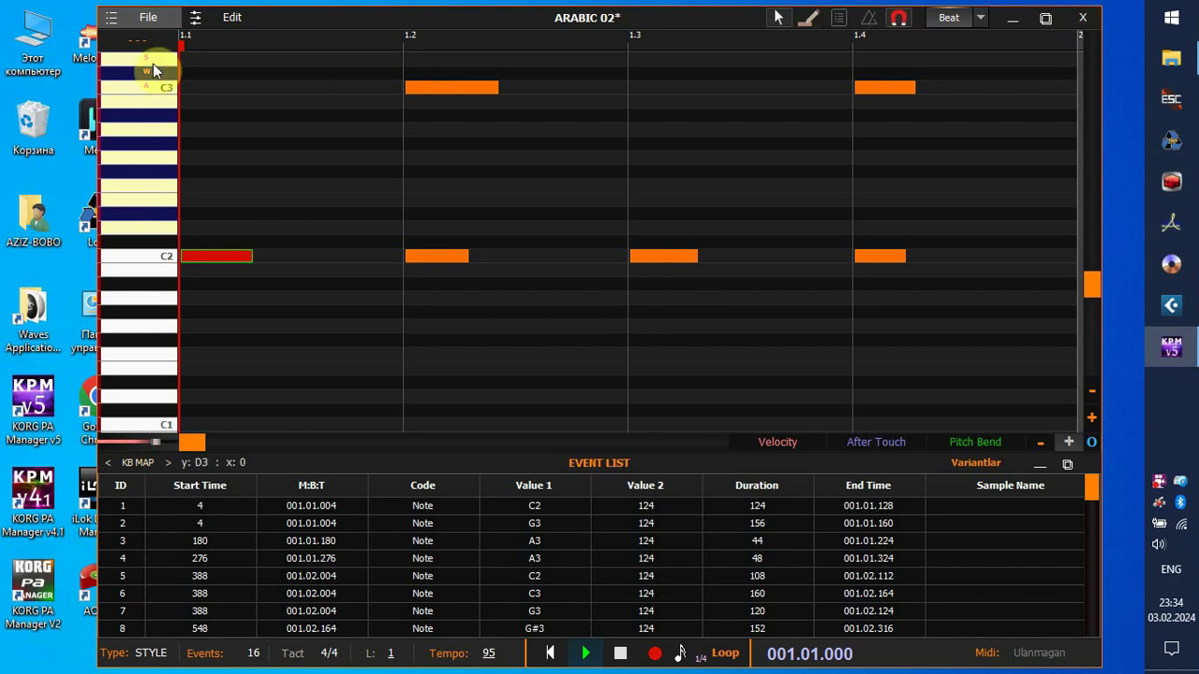
left_click(145, 19)
left_click(154, 94)
left_click(1082, 19)
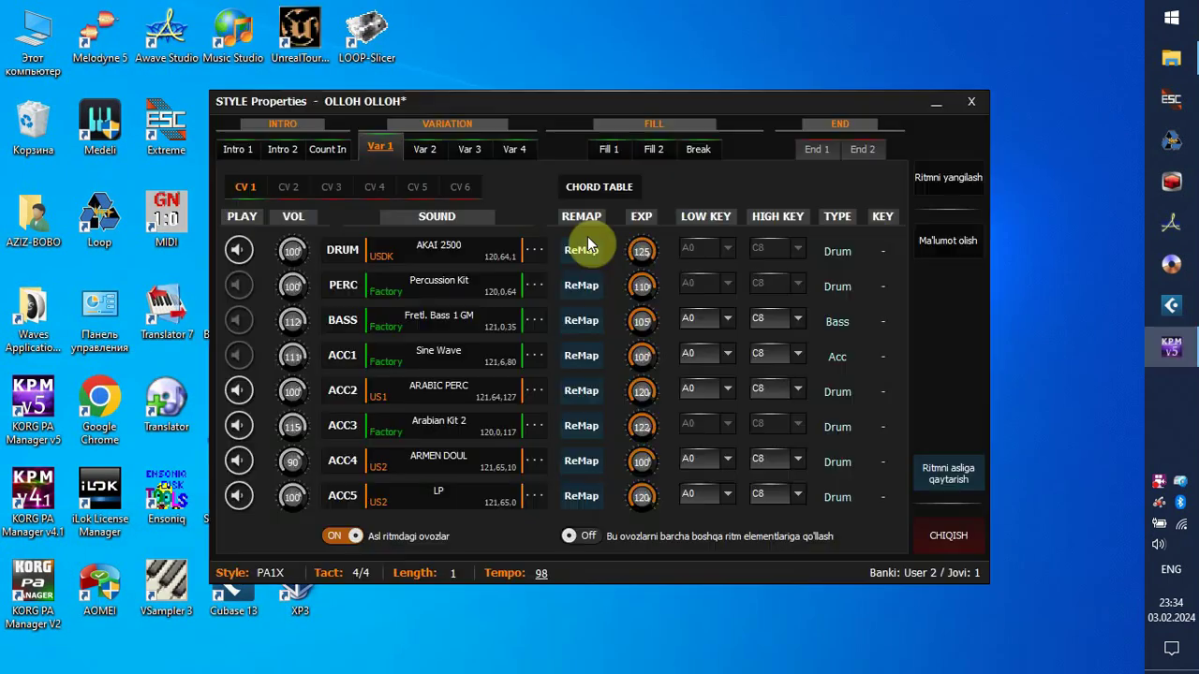
Step: Assign the ARABIC PERC sound from the User 1 bank to the Var 1 ACC3 track
left_click(445, 422)
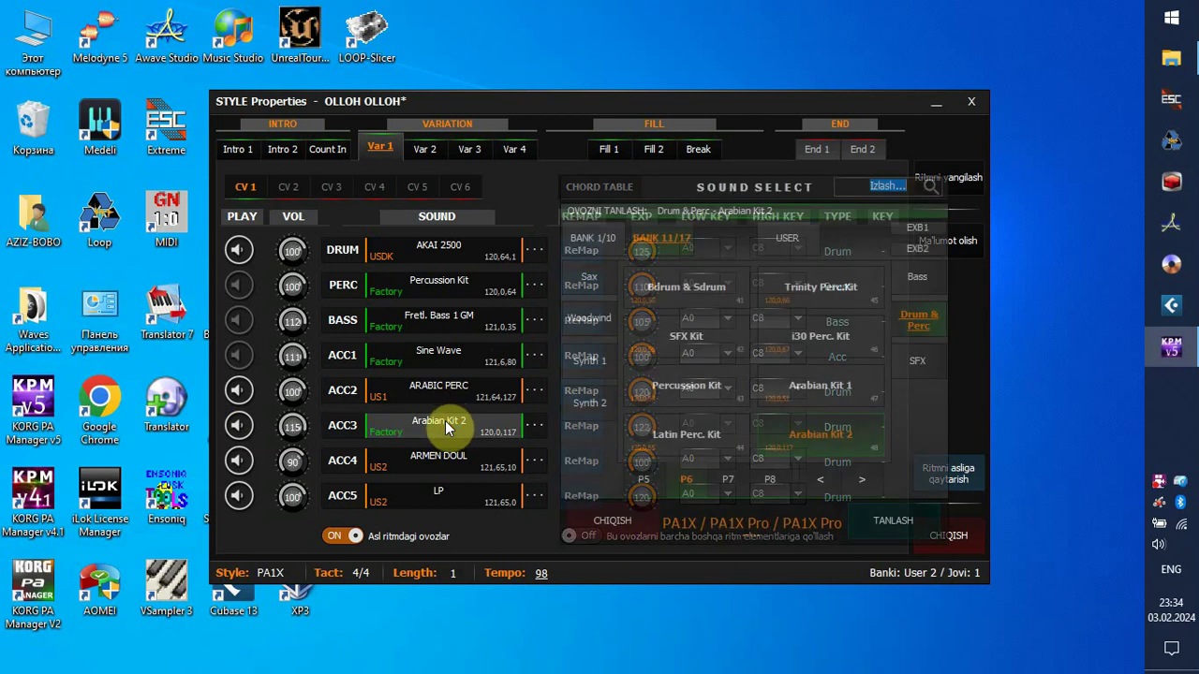
left_click(785, 239)
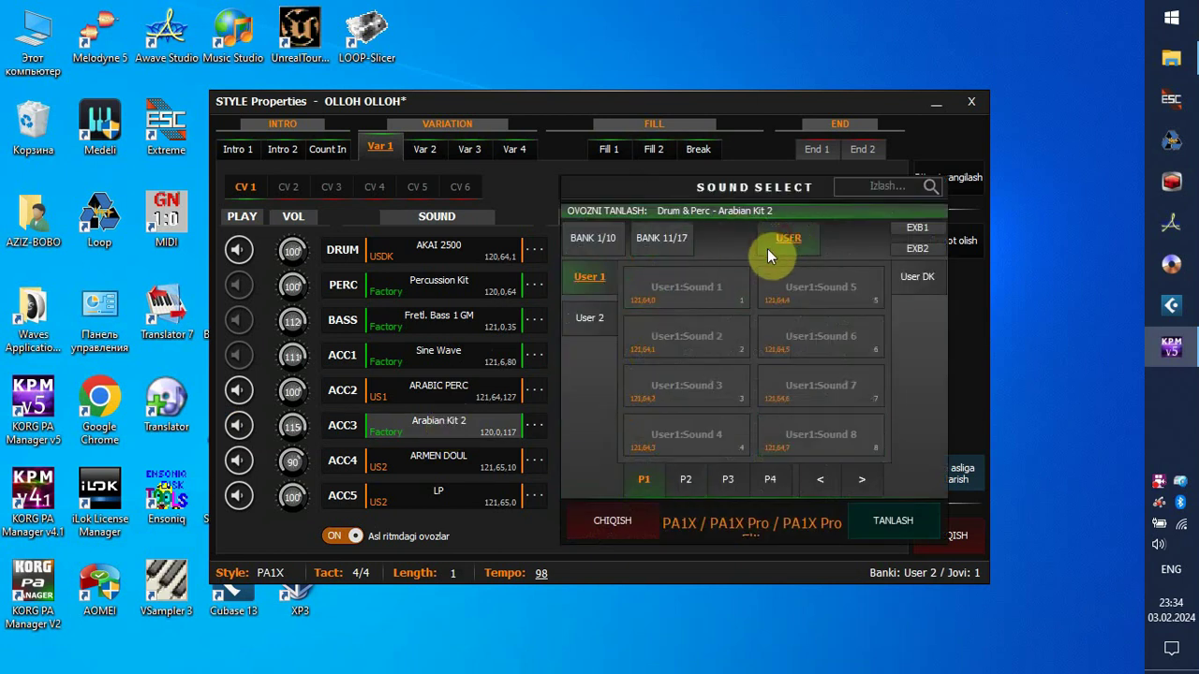
left_click(862, 479)
left_click(861, 478)
left_click(861, 479)
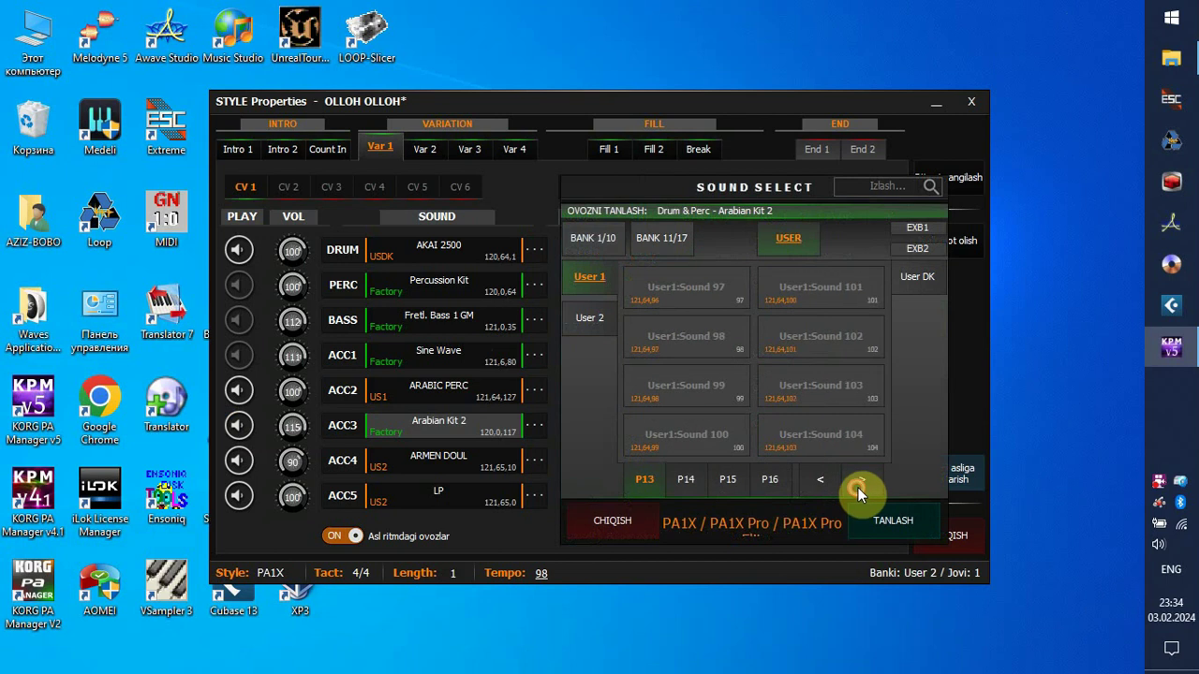
left_click(763, 480)
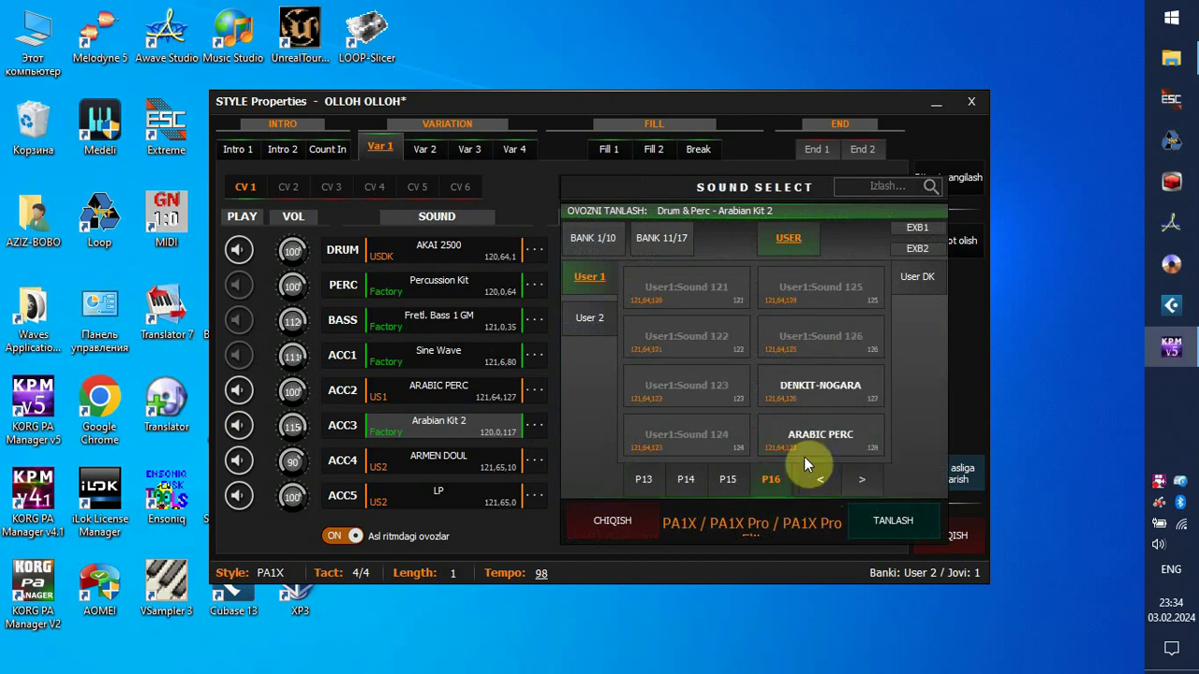
left_click(830, 432)
left_click(877, 521)
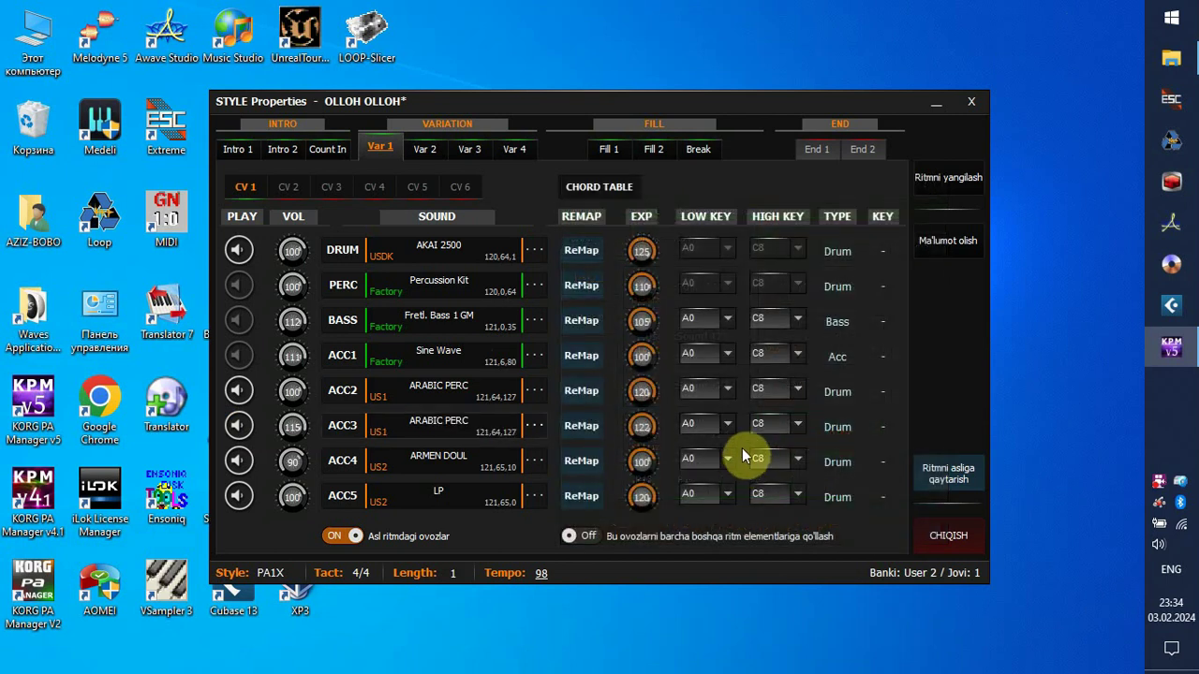
Step: Audition the Var 1 ACC3 track without downloading the sound bank, and close the player
right_click(240, 425)
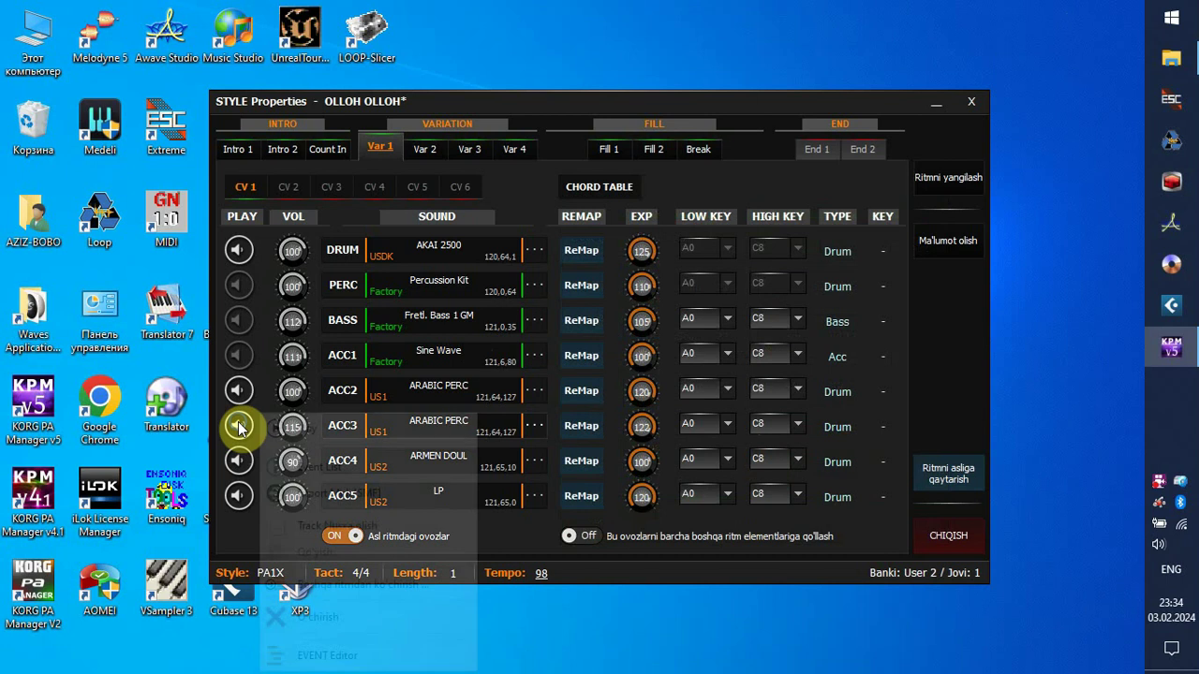
left_click(305, 429)
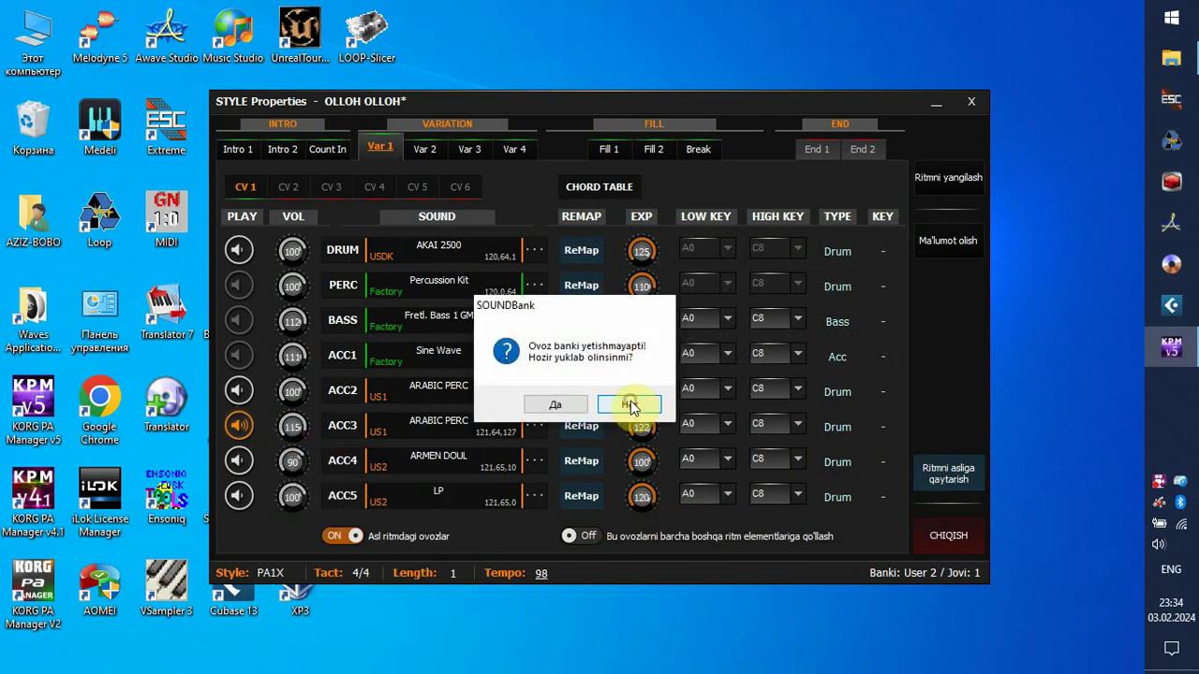
left_click(630, 400)
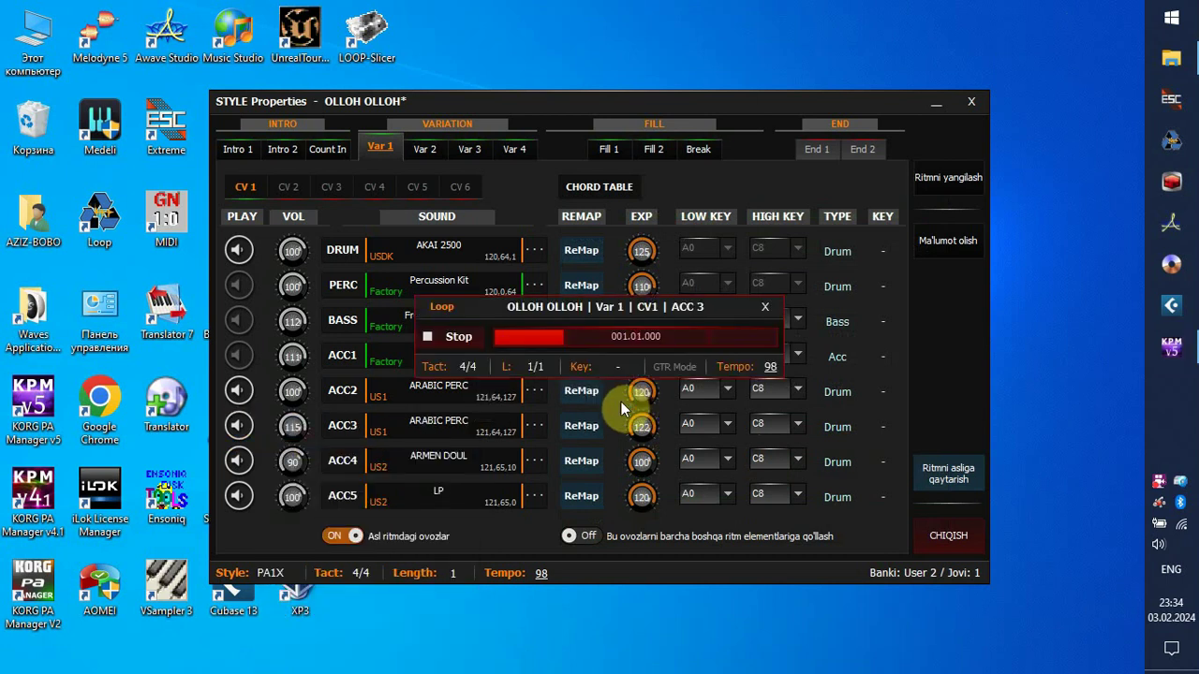
left_click(766, 307)
Step: Open the Var 1 ACC4 track in the event editor without downloading the sound bank, and delete all its notes
right_click(240, 460)
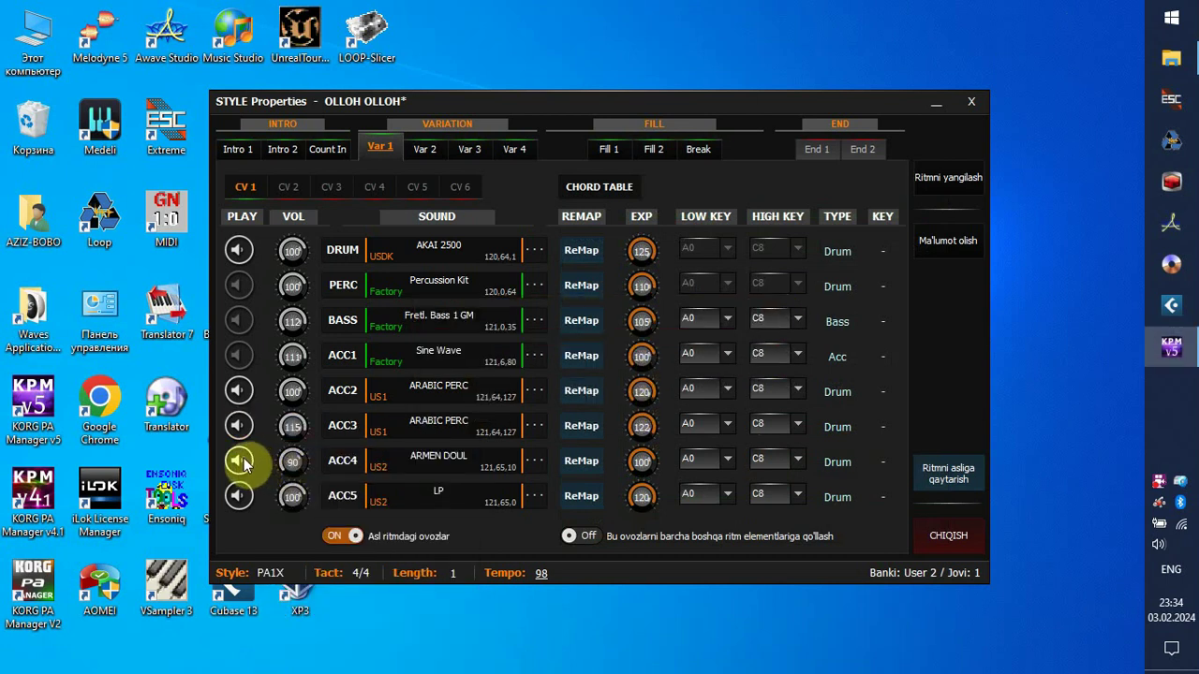
left_click(312, 439)
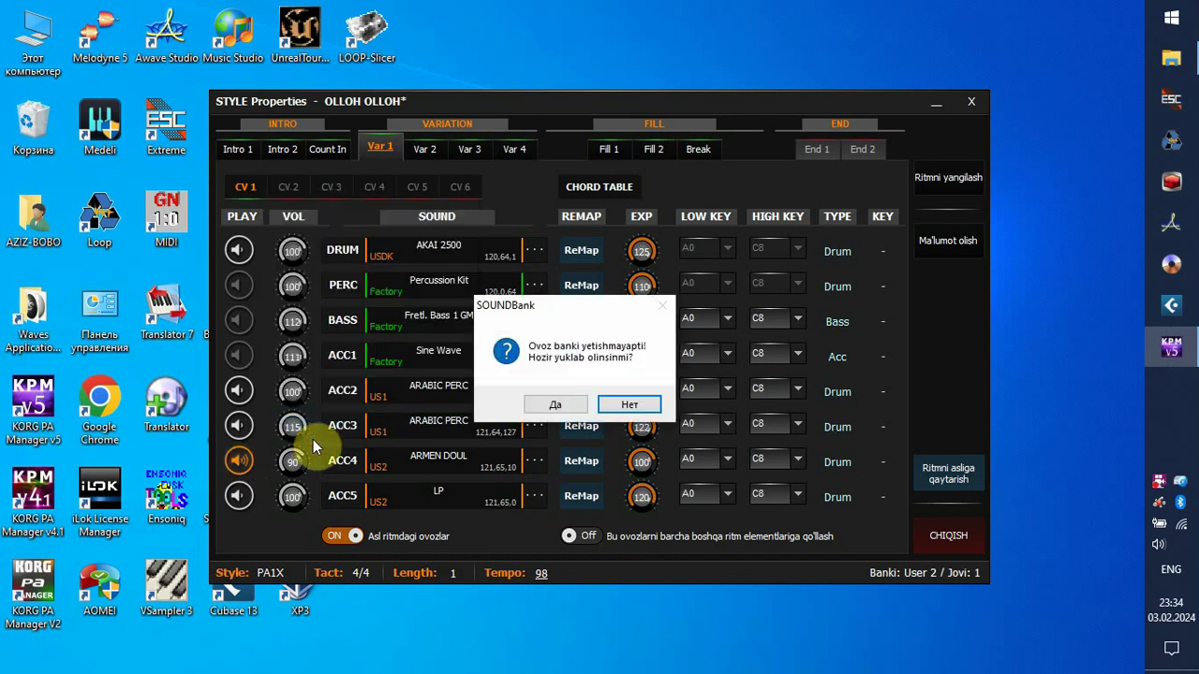
left_click(627, 410)
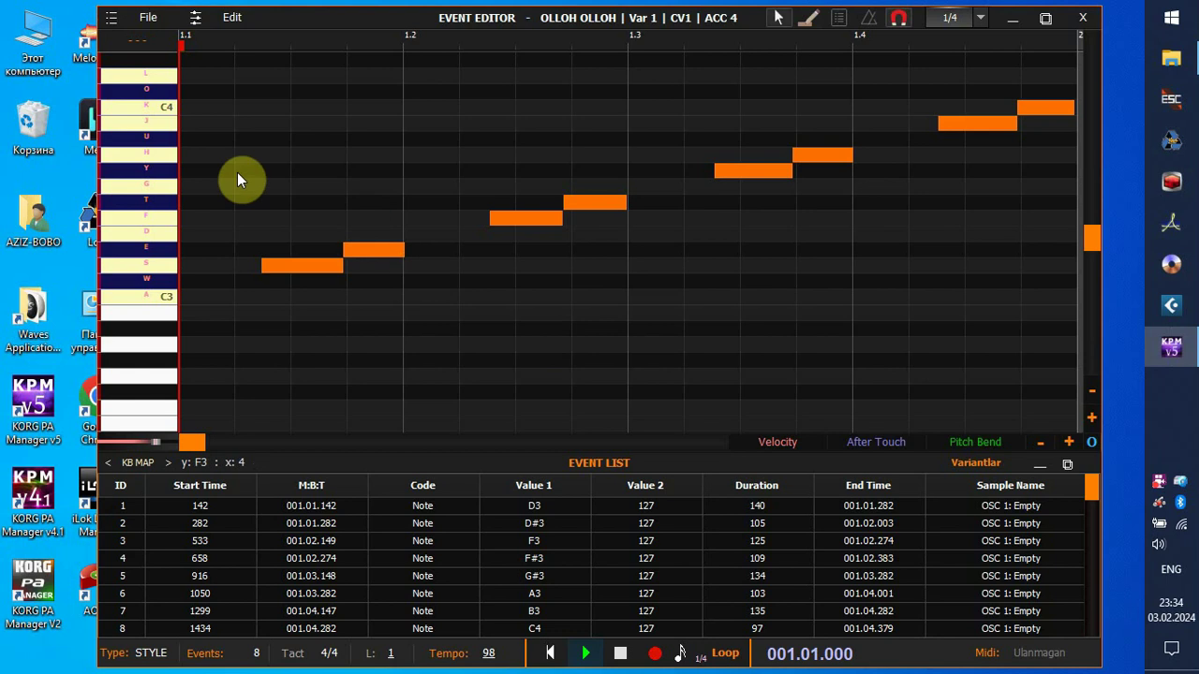
left_click(231, 19)
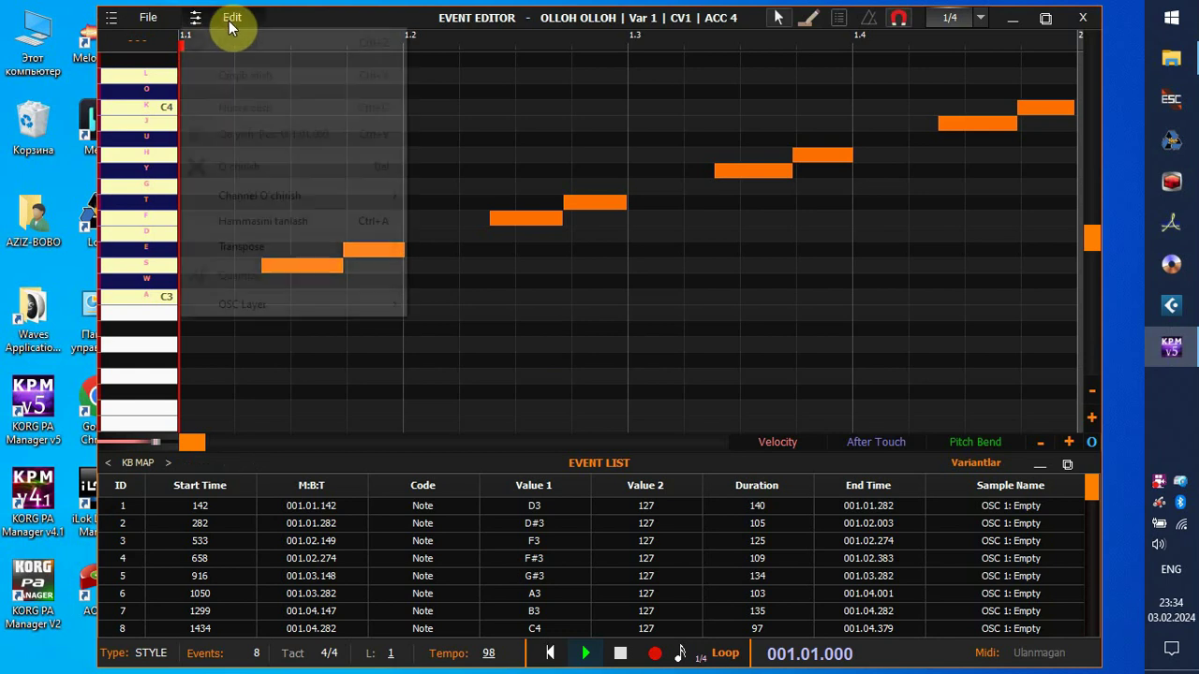
left_click(265, 221)
left_click(233, 20)
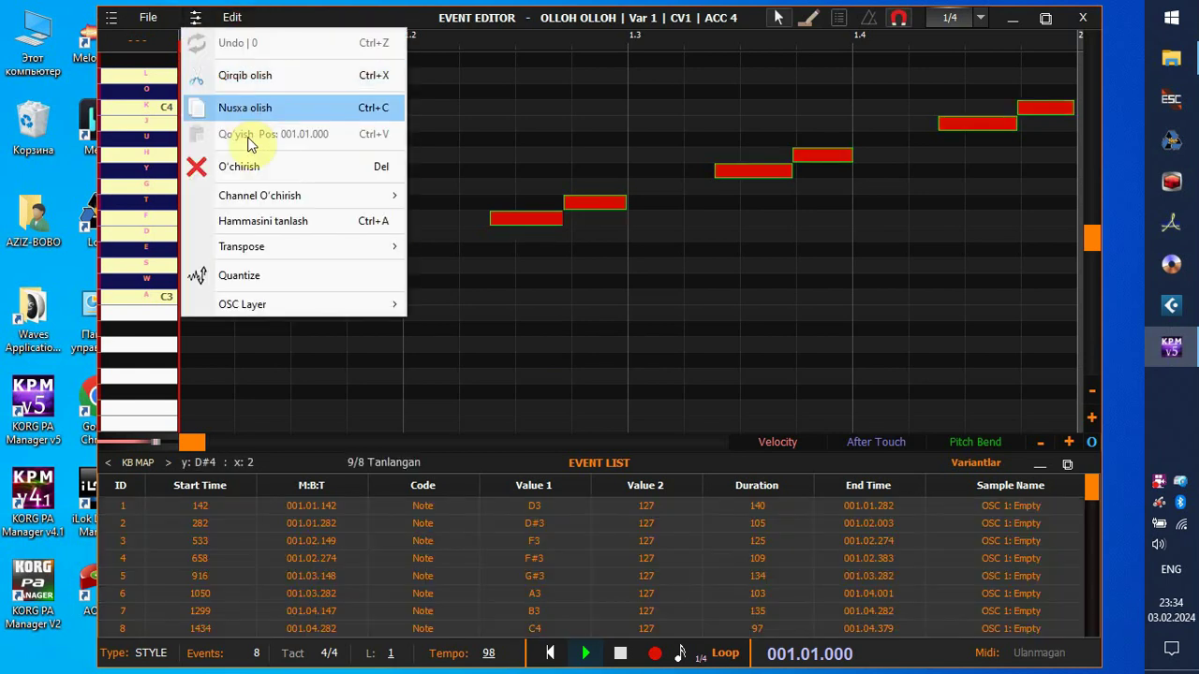
left_click(250, 166)
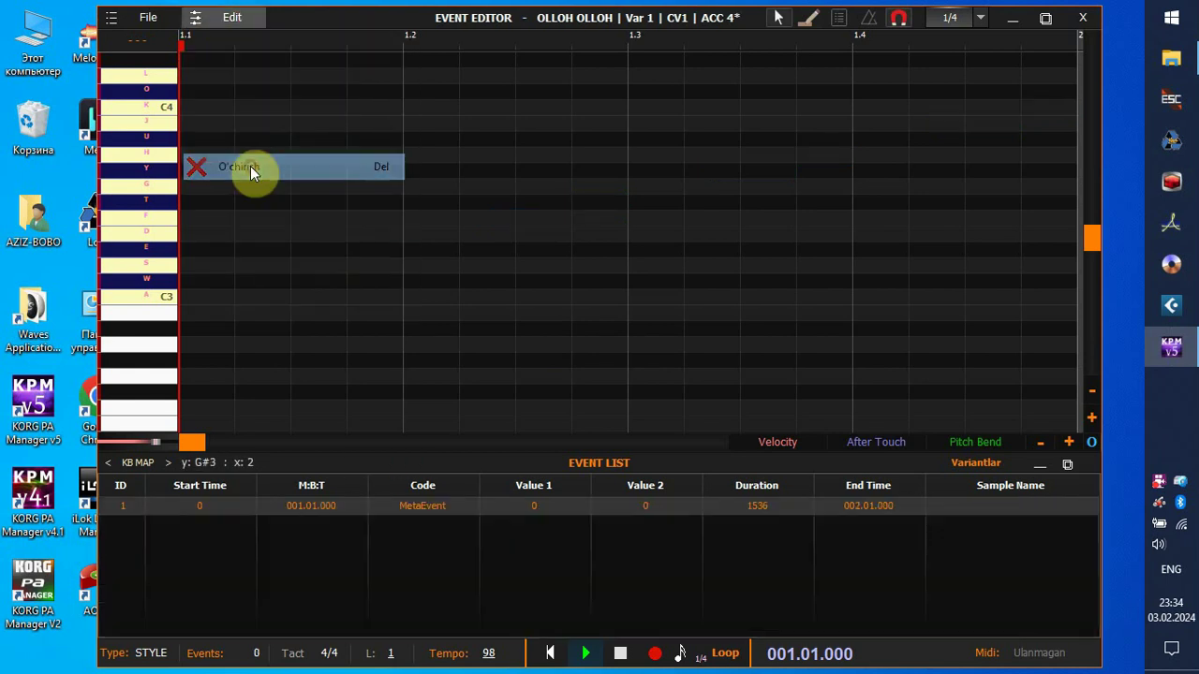
Step: Import ARABIC 03.mid from the OLLOH OLLOH folder into the ACC4 track, save the pattern and close the event editor
left_click(142, 18)
left_click(177, 129)
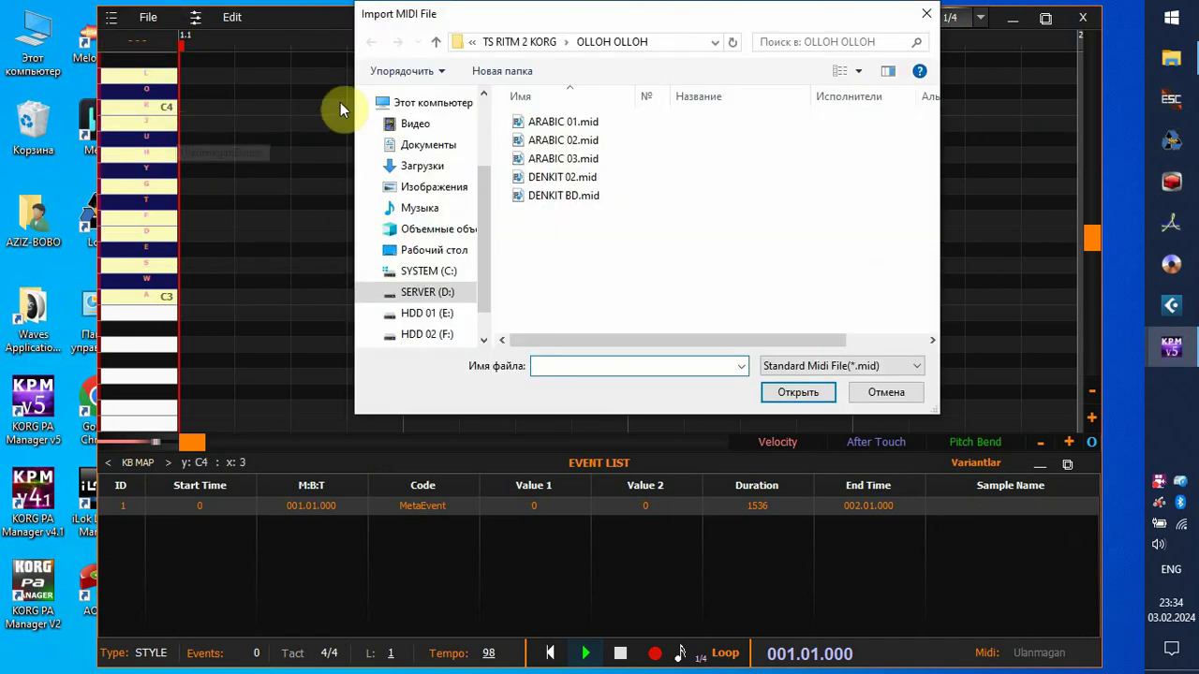
left_click(552, 158)
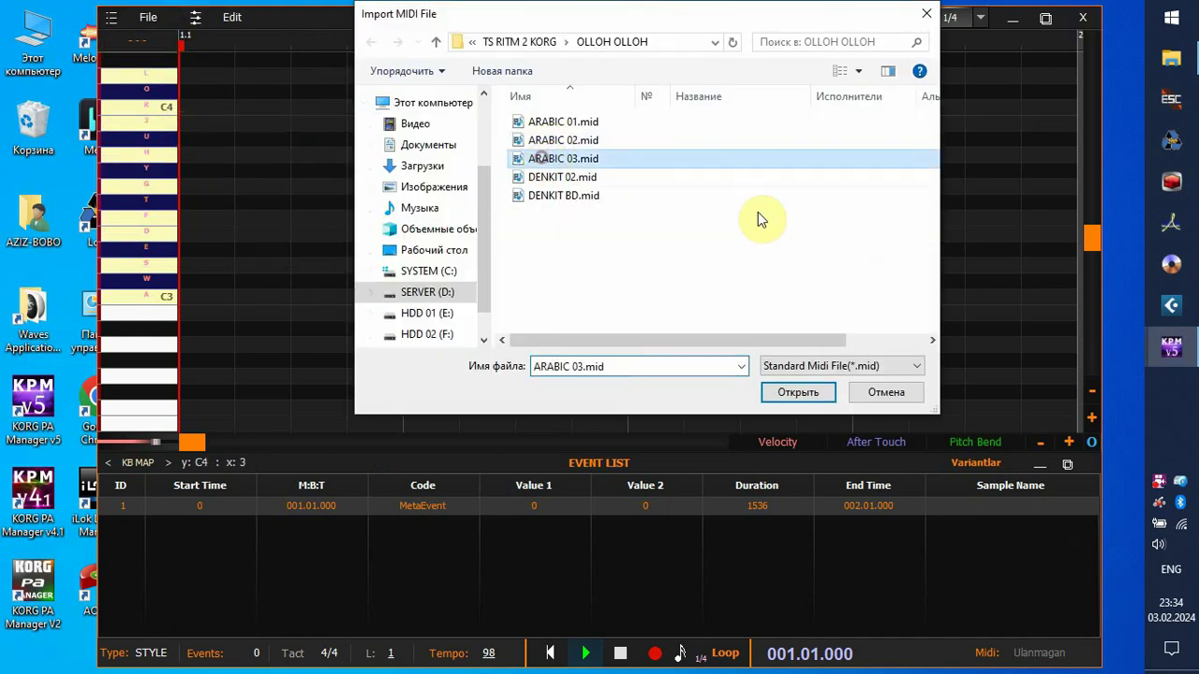
left_click(785, 394)
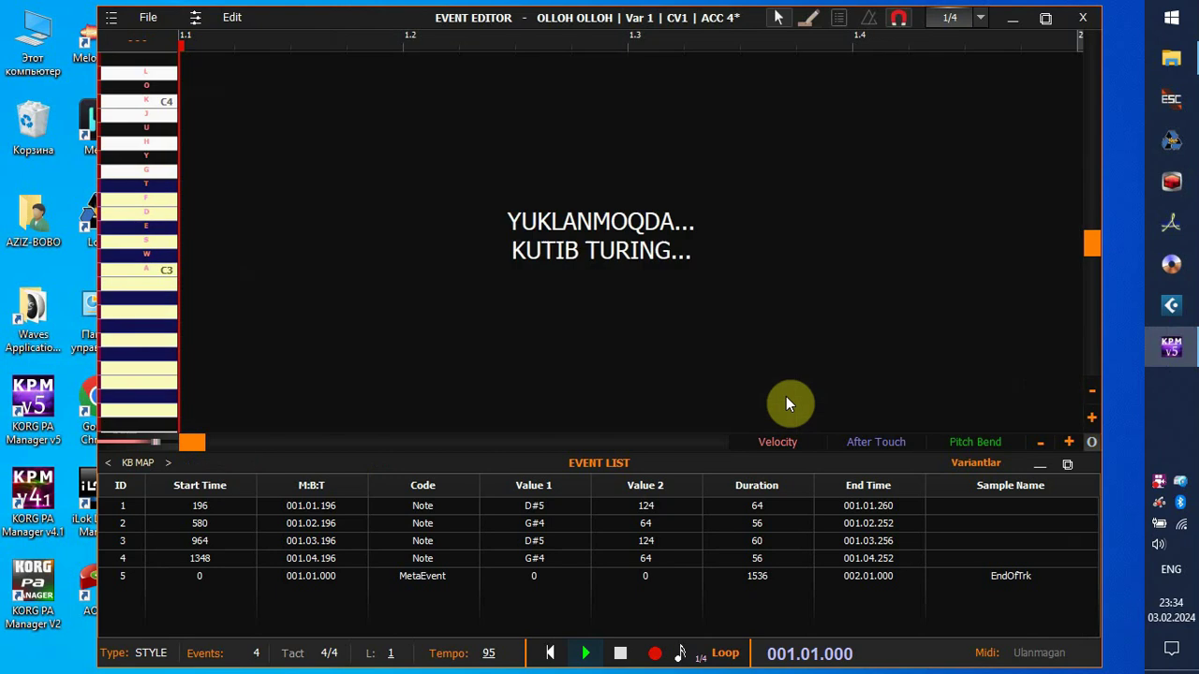
left_click(129, 21)
left_click(140, 94)
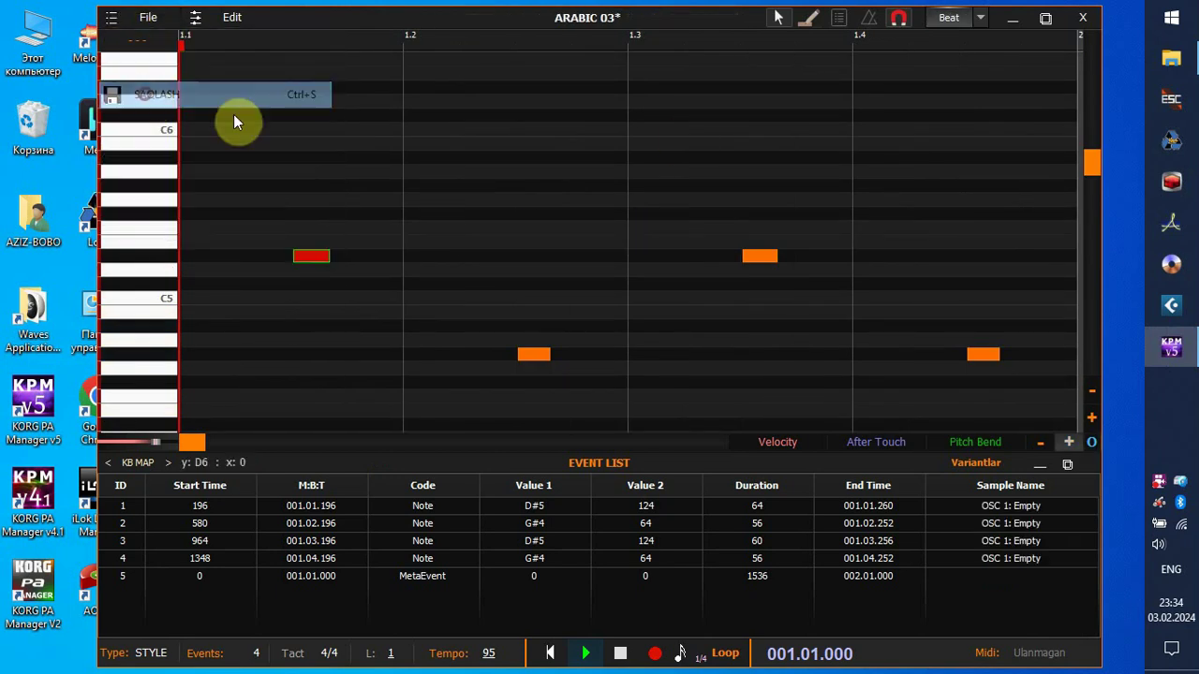
left_click(1078, 21)
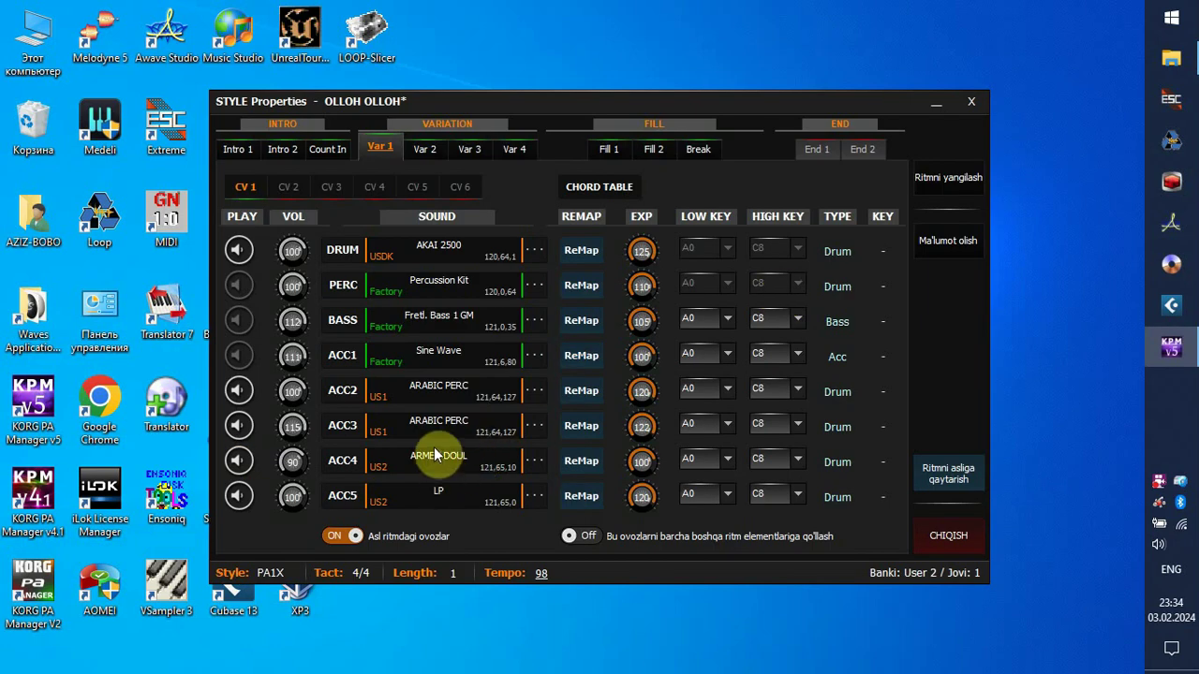
Step: Assign the ARABIC PERC sound from the User 1 bank to the Var 1 ACC4 track
left_click(442, 461)
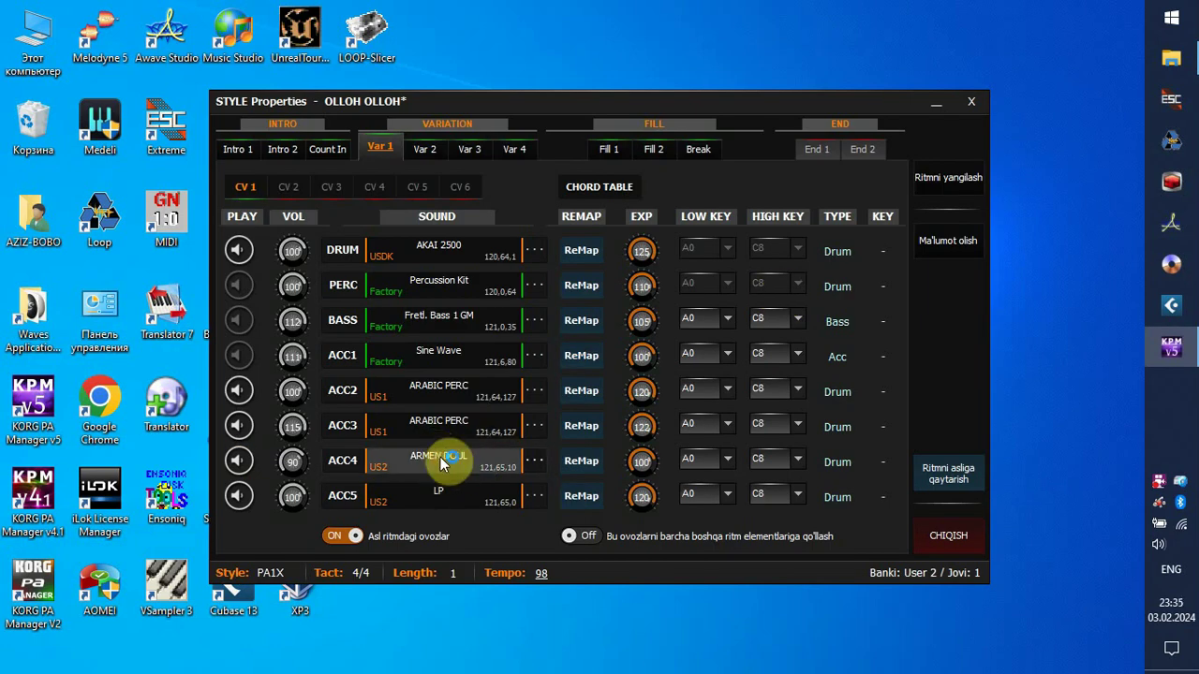
left_click(442, 462)
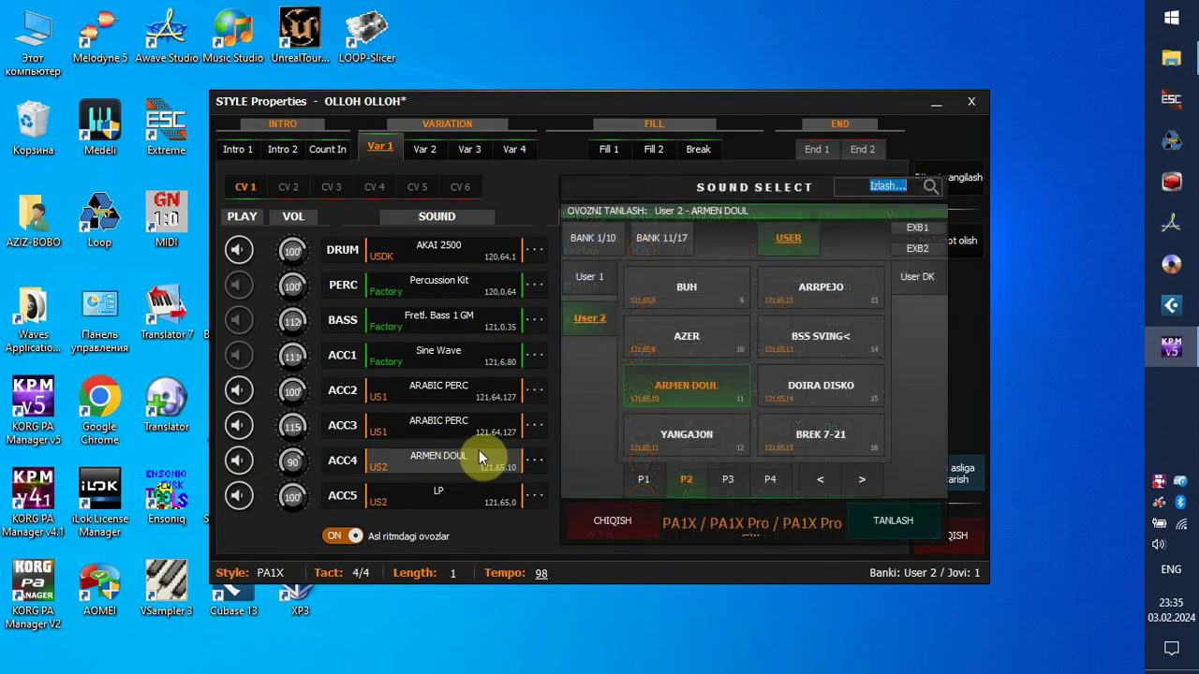
left_click(602, 277)
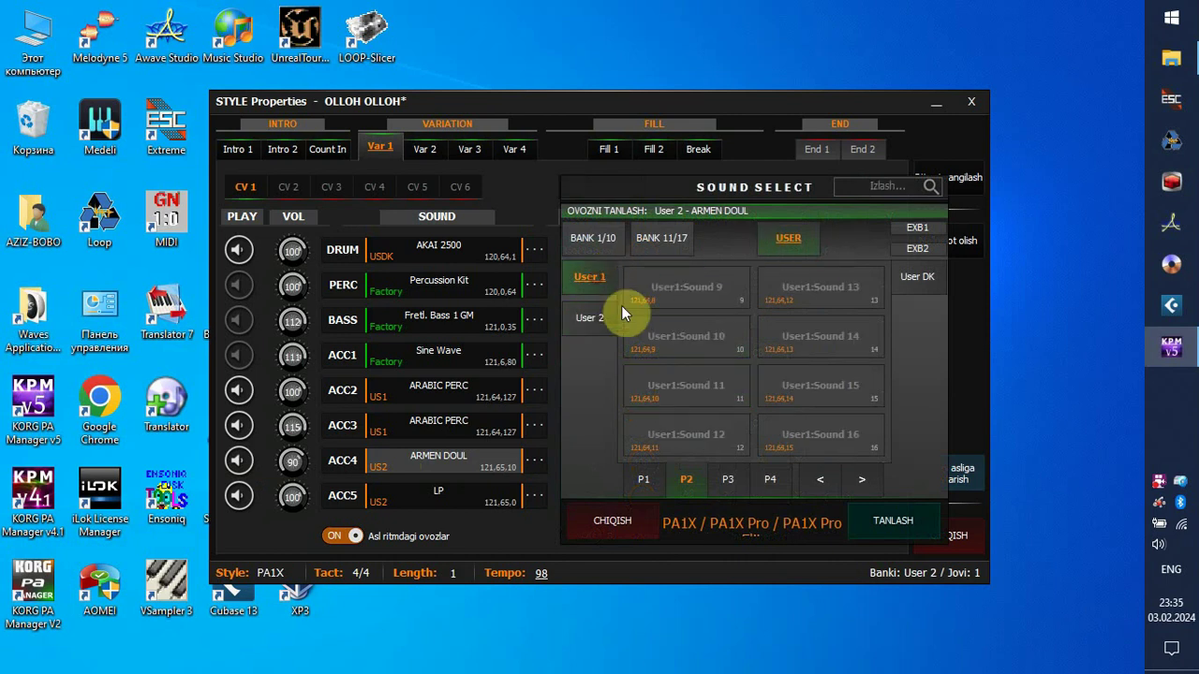
left_click(861, 479)
left_click(769, 479)
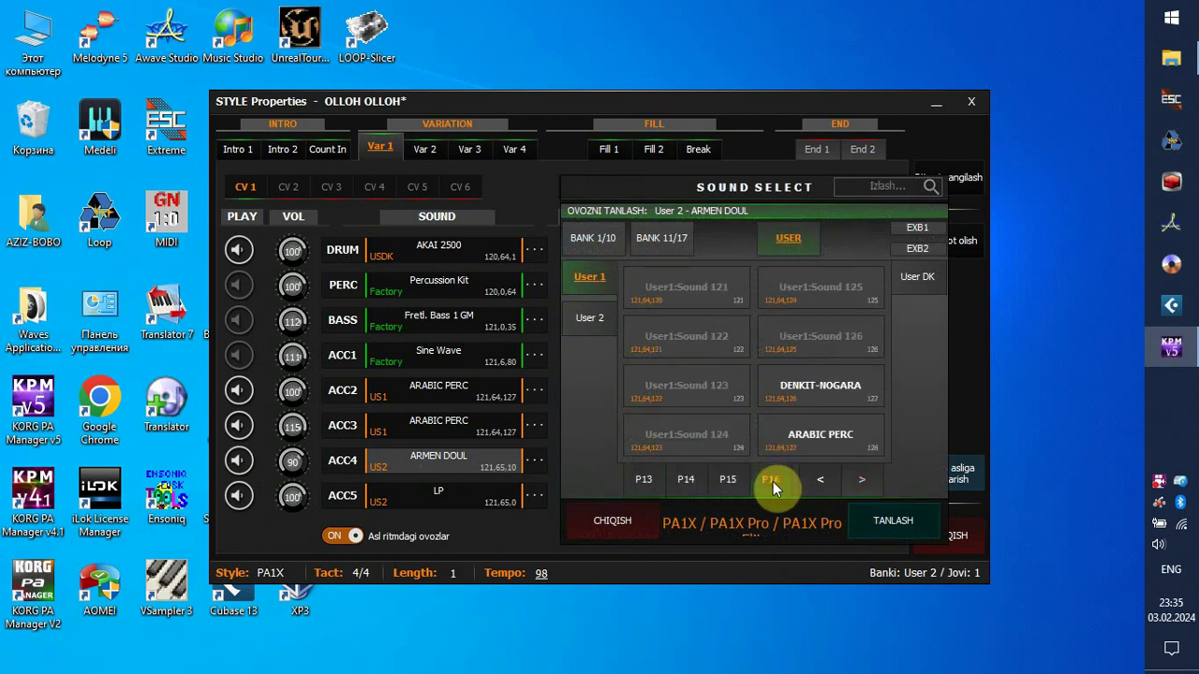
left_click(835, 432)
left_click(882, 517)
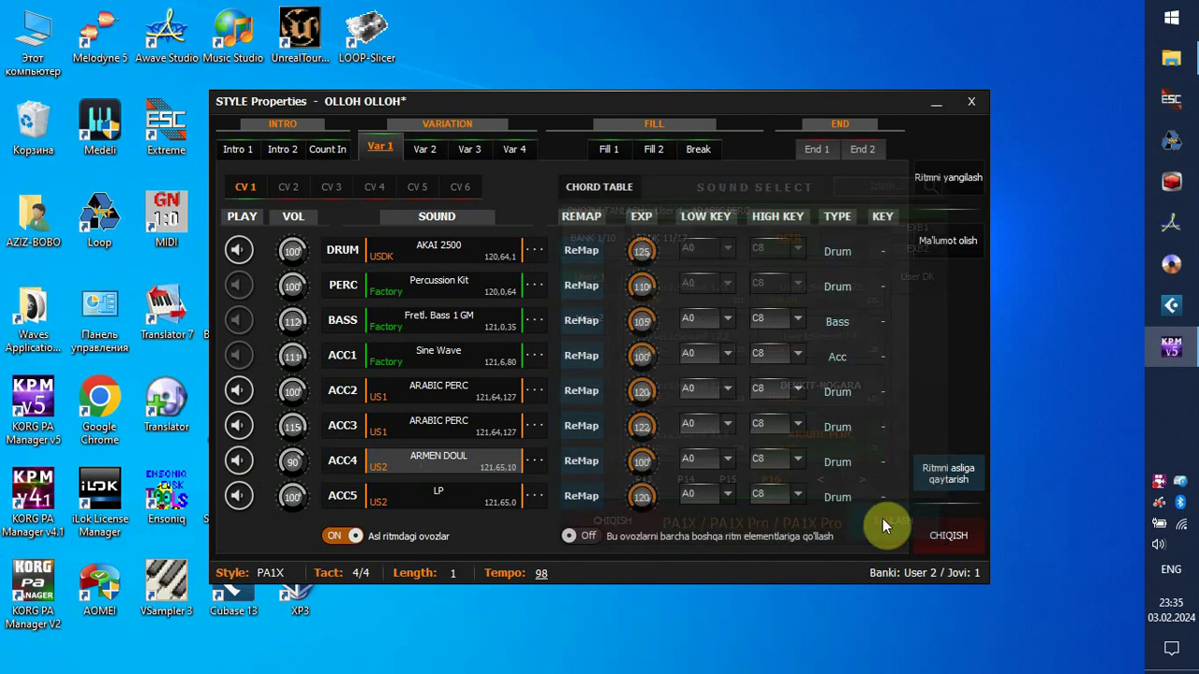
Step: Audition the Var 1 ACC4 track without downloading the sound bank, and close the player
right_click(239, 460)
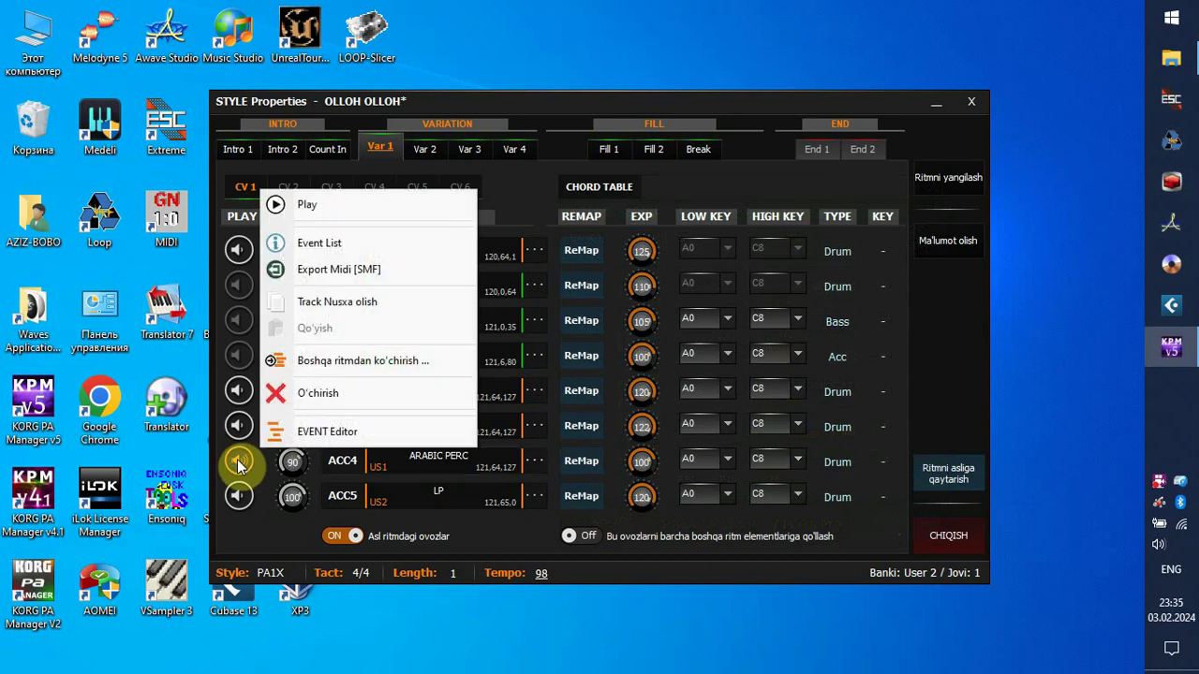
left_click(309, 205)
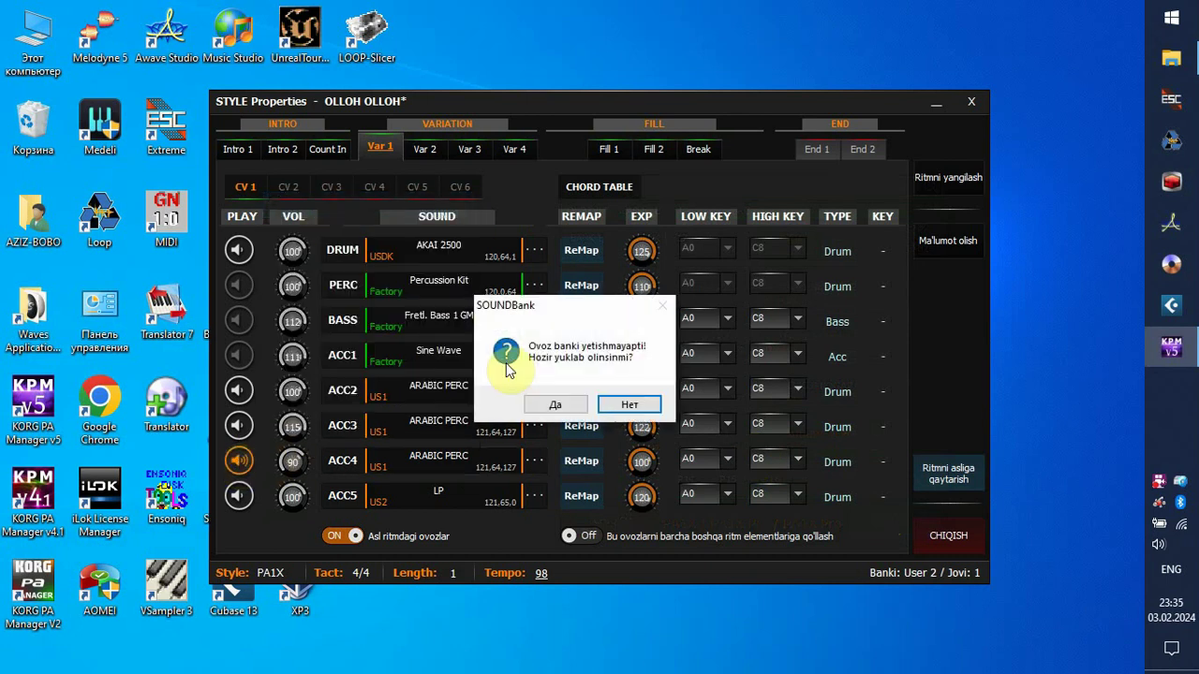
left_click(622, 405)
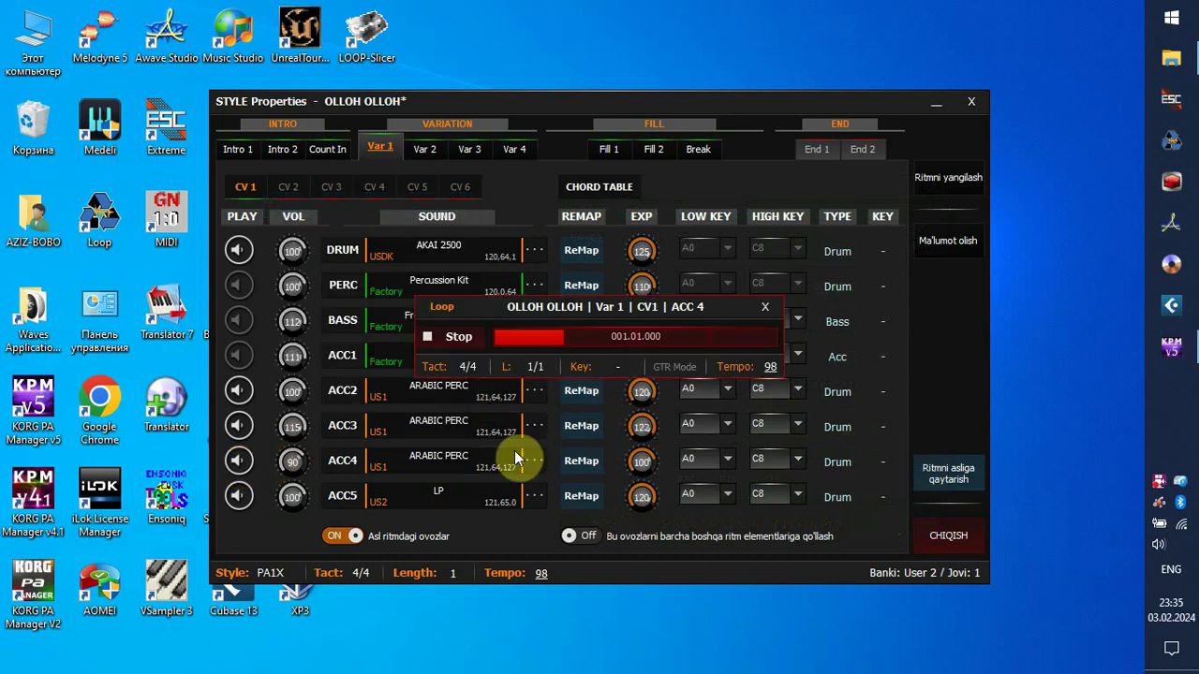
left_click(766, 310)
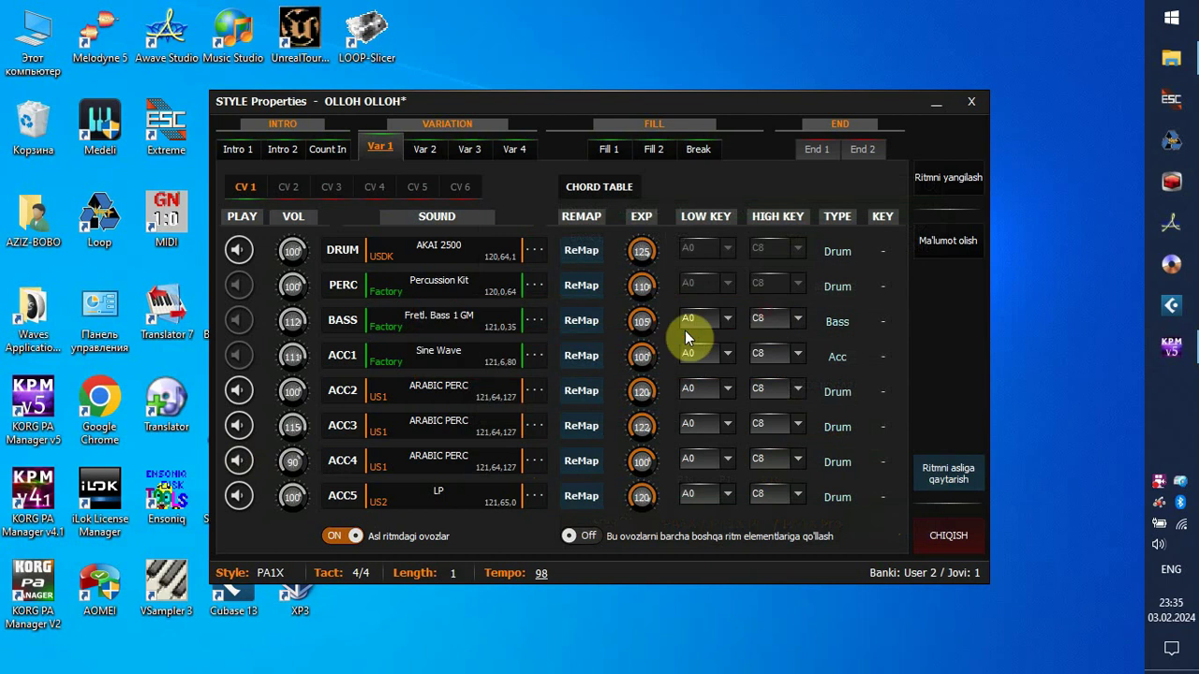
Step: Delete the Var 1 ACC5 track's pattern and confirm the deletion
right_click(238, 496)
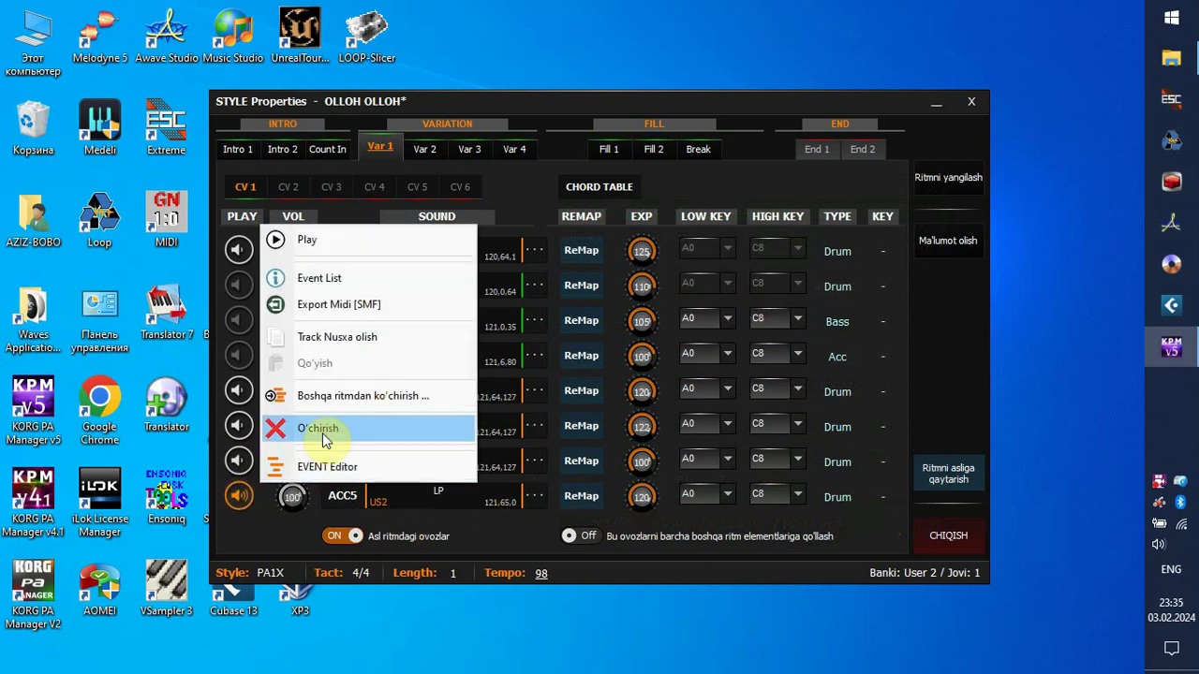
left_click(322, 432)
left_click(552, 403)
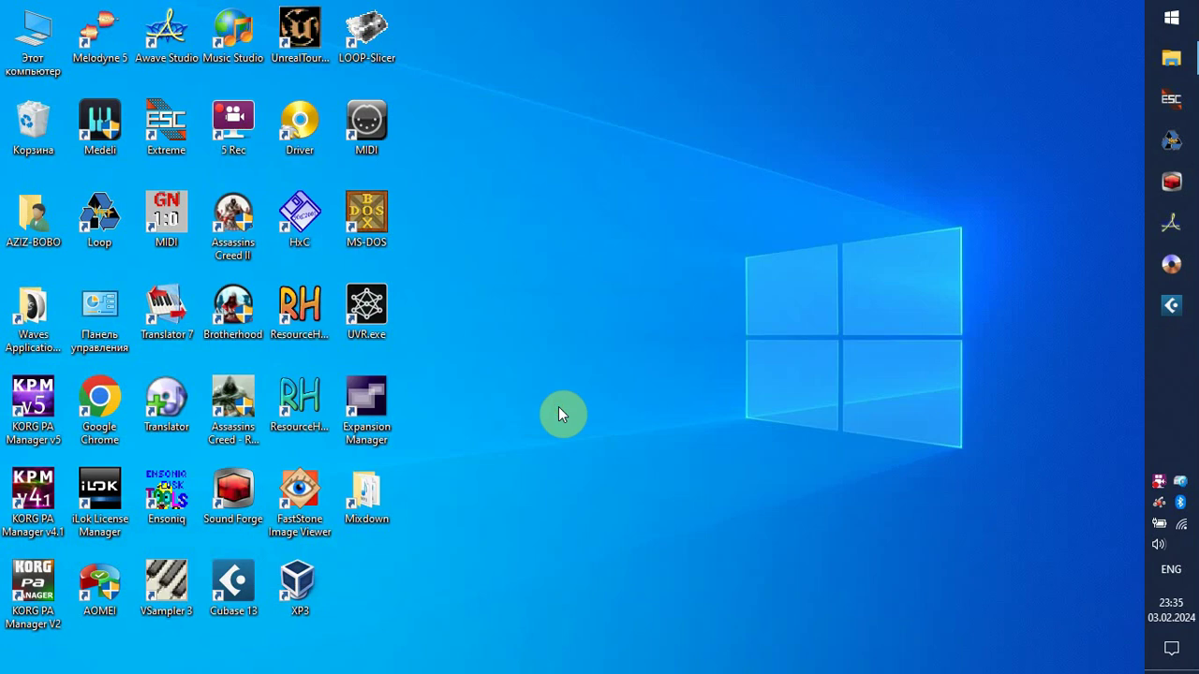
Step: Create a new track for PERC in Var 1, declining the sound bank download
right_click(242, 290)
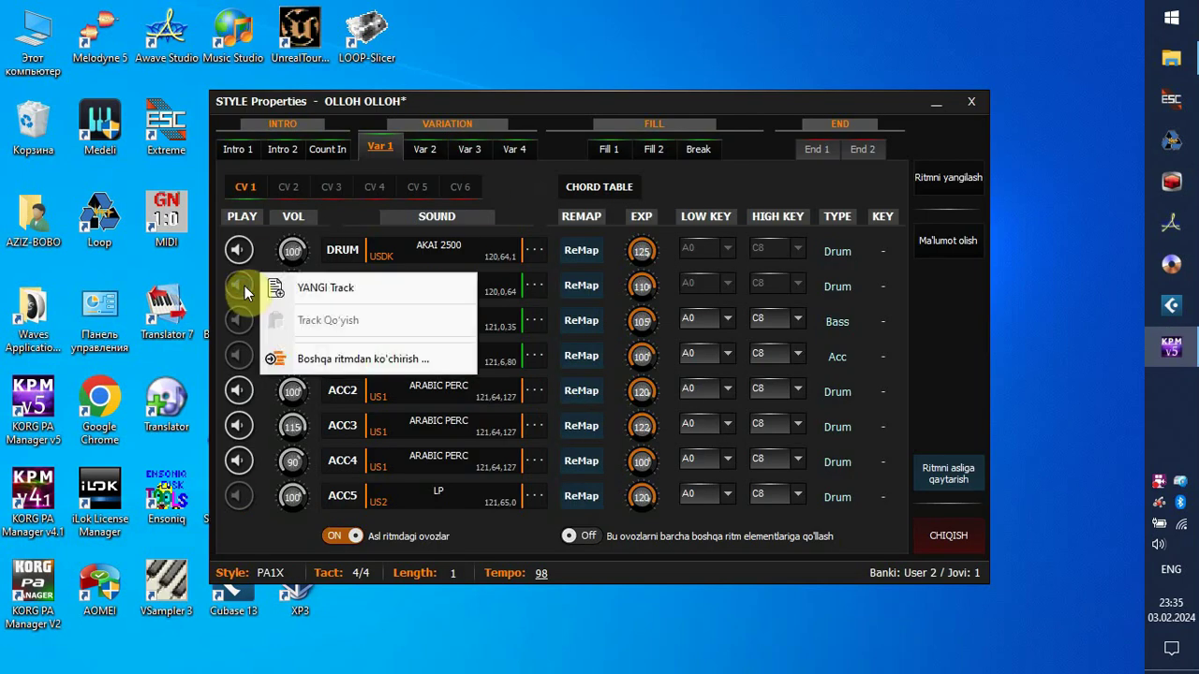
left_click(310, 288)
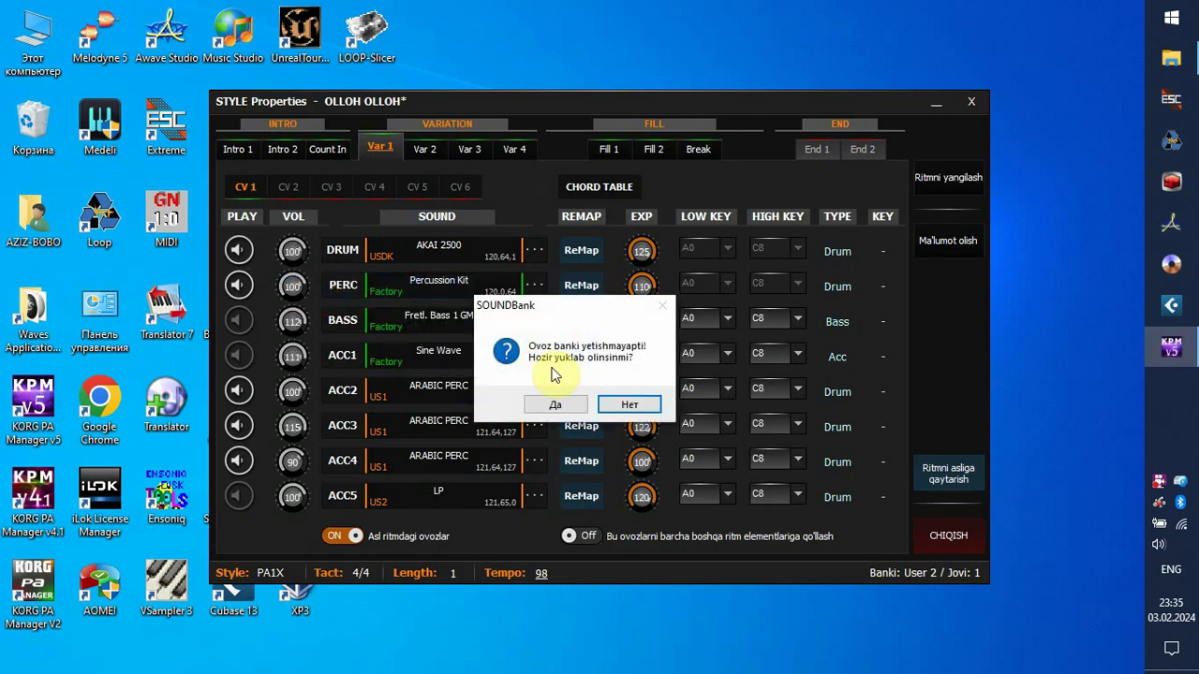
left_click(626, 406)
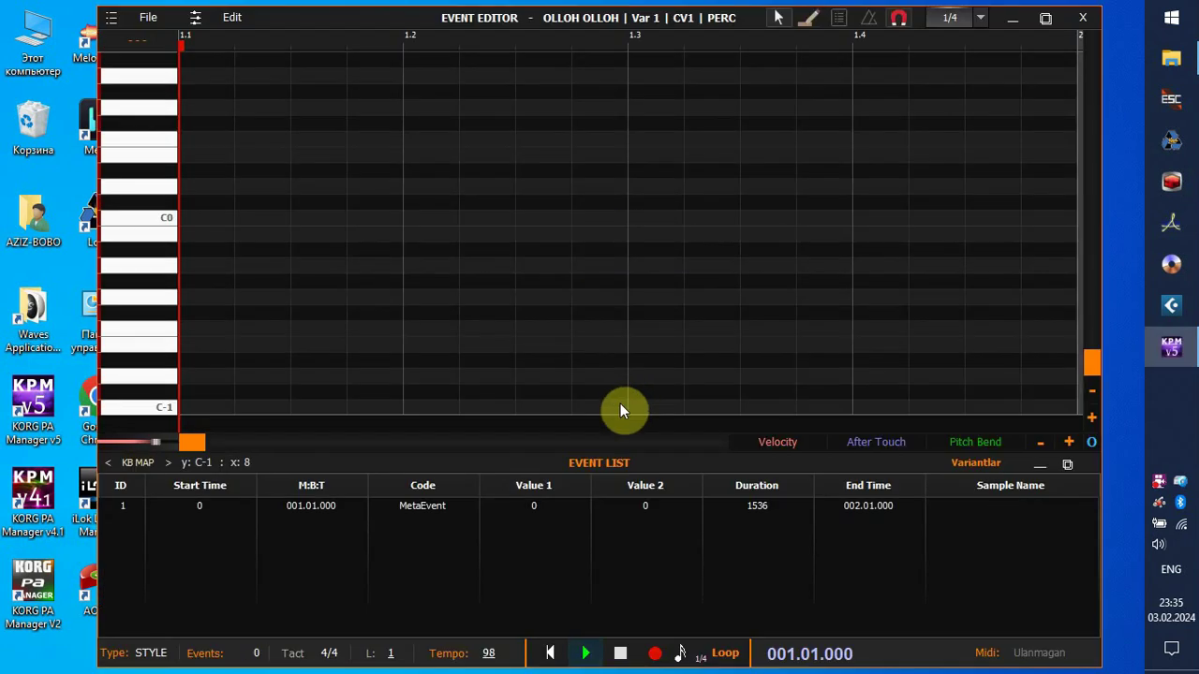
Step: Import DENKIT 02.mid from the OLLOH OLLOH folder into the PERC track, save the pattern and close the event editor
left_click(148, 17)
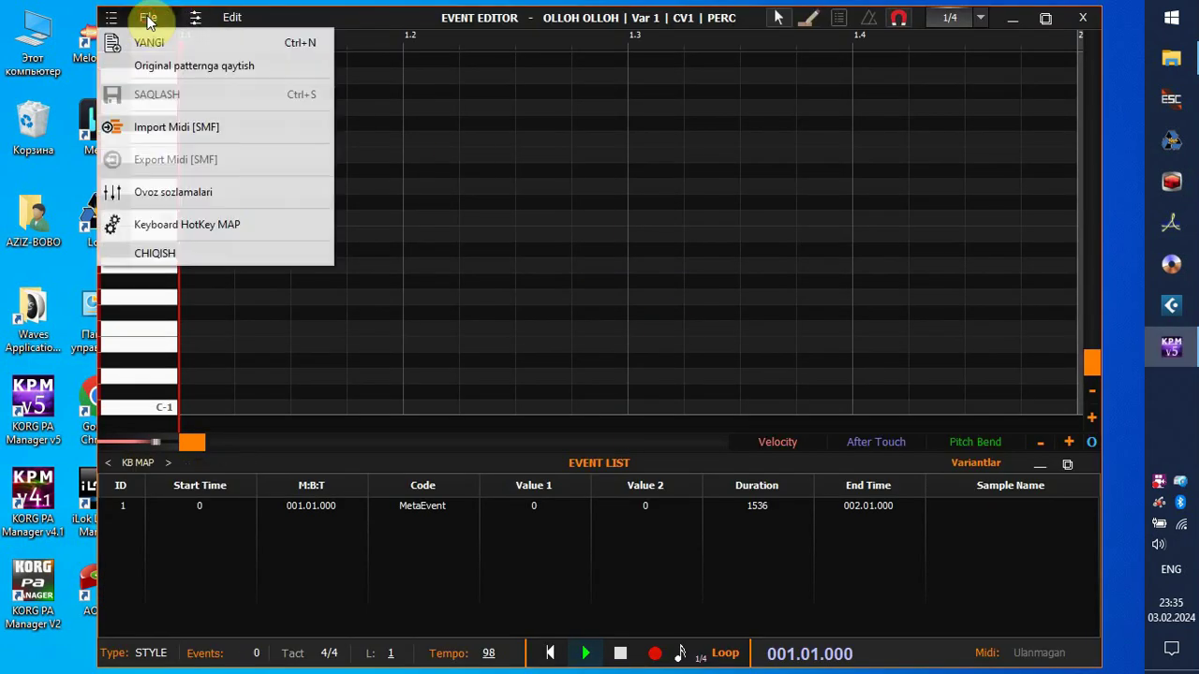
left_click(181, 127)
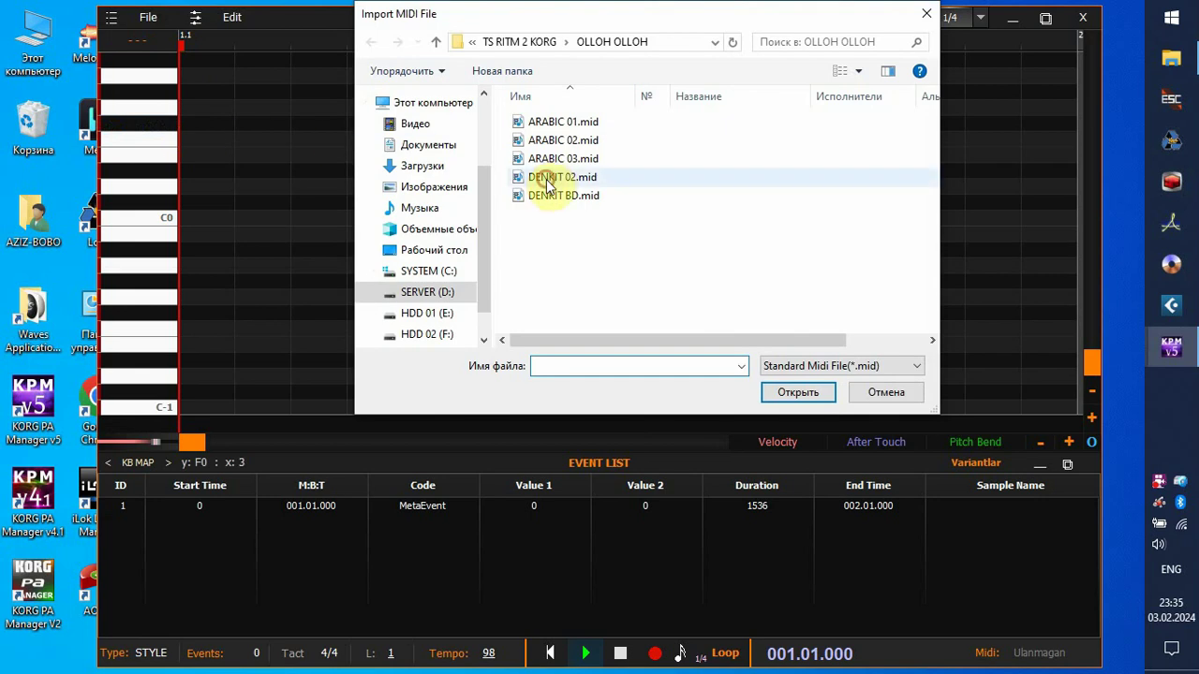
left_click(553, 177)
left_click(791, 392)
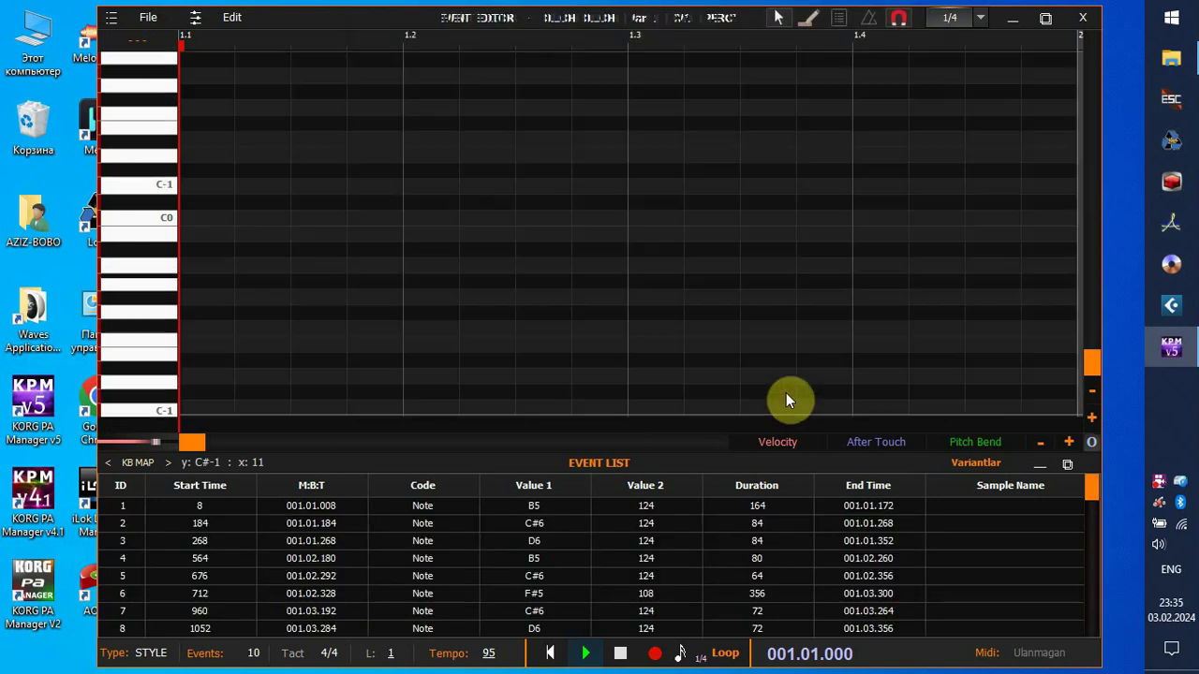
left_click(120, 20)
left_click(140, 94)
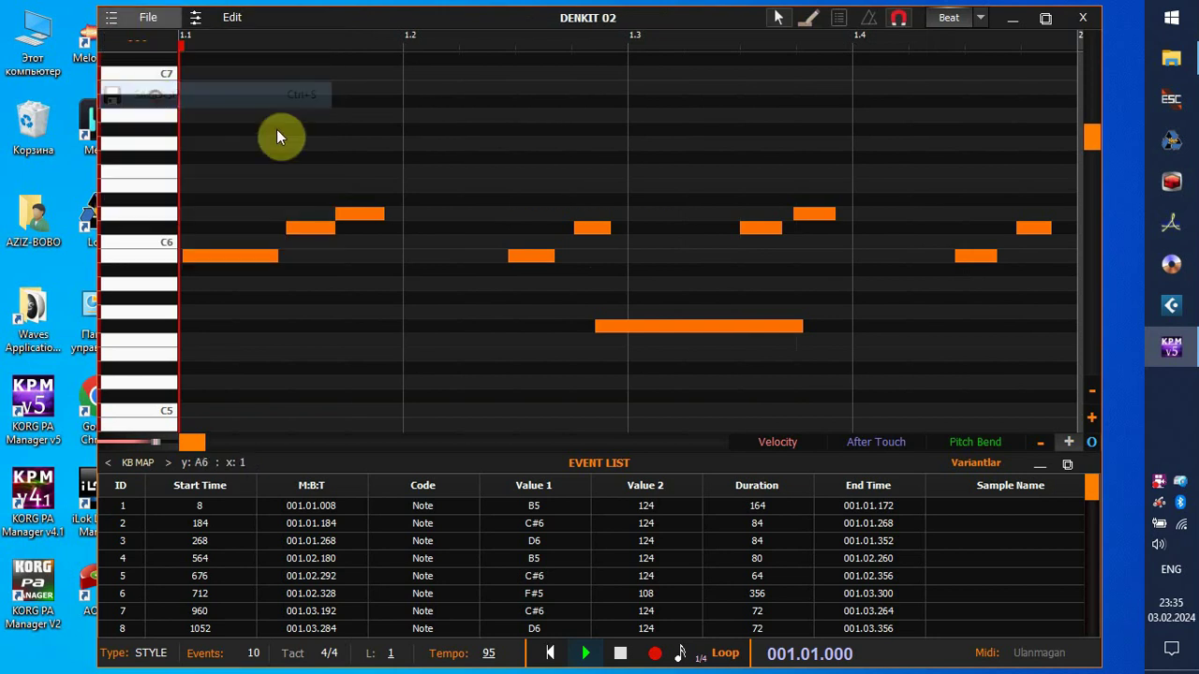
left_click(1083, 21)
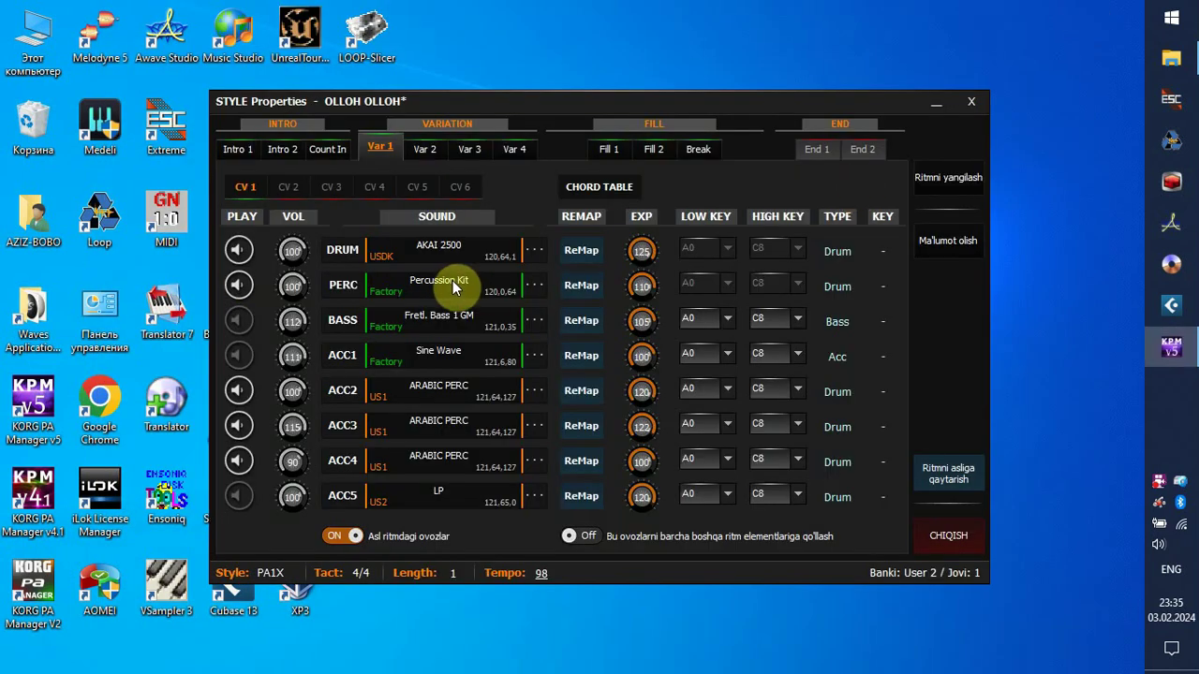
Step: Assign the DENKIT-NOGARA sound from the User 1 bank to the Var 1 PERC track
left_click(452, 281)
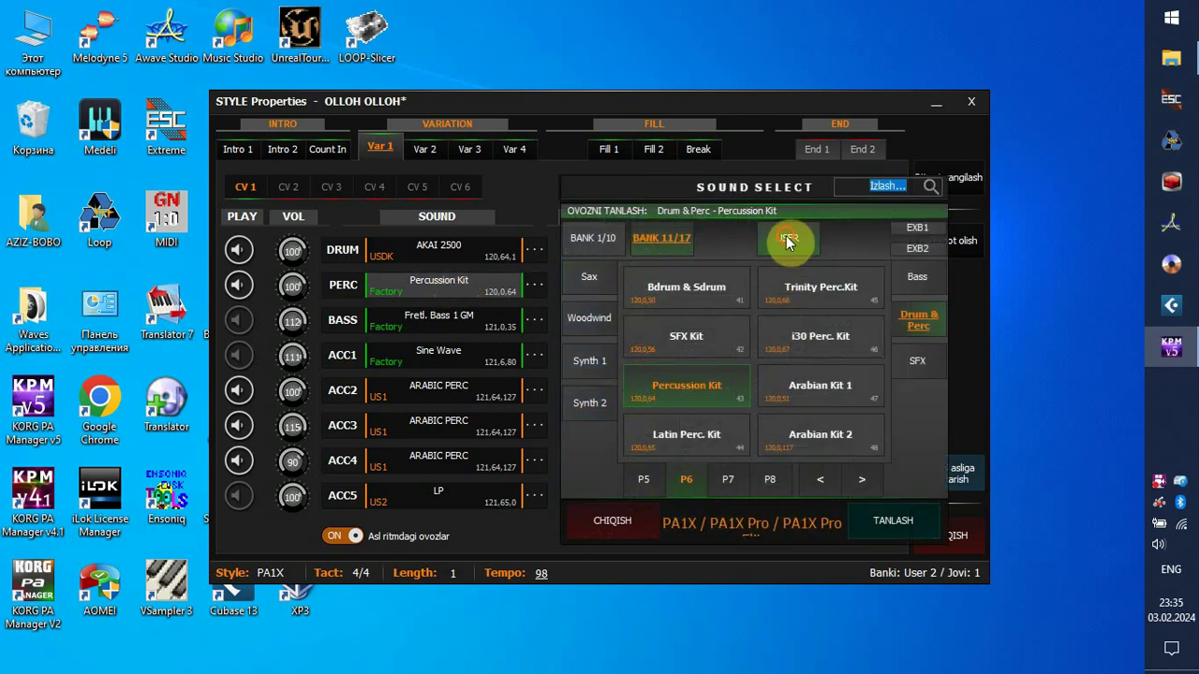
left_click(787, 240)
left_click(862, 479)
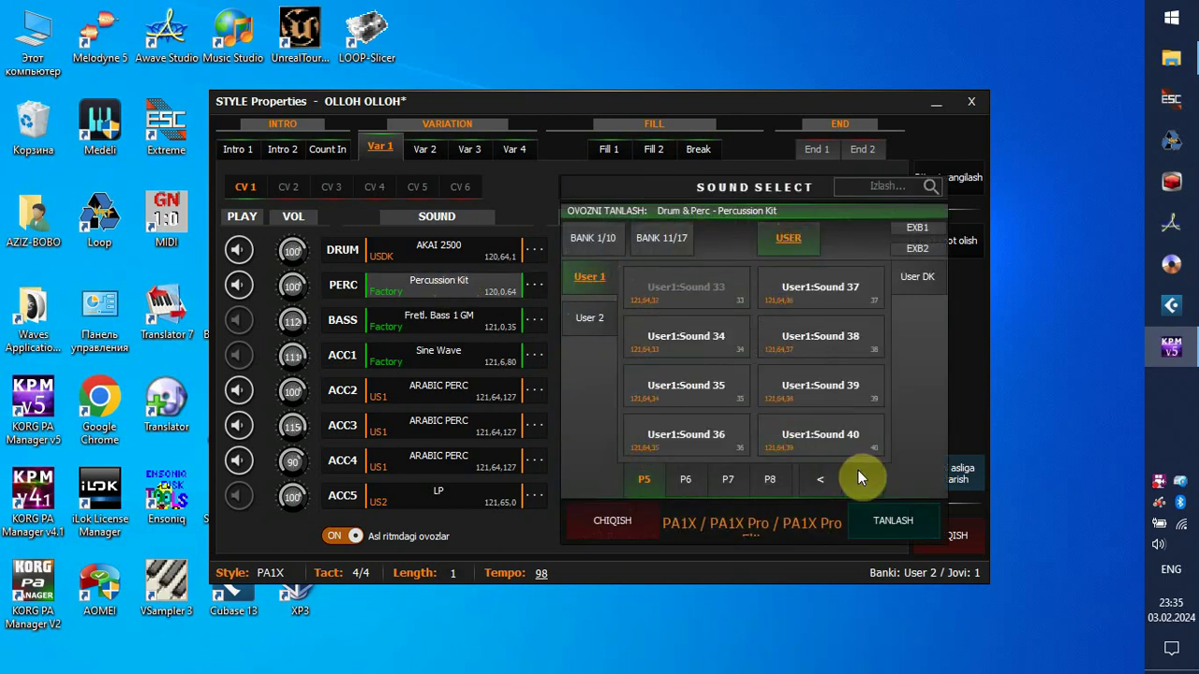
left_click(861, 480)
left_click(862, 479)
left_click(770, 480)
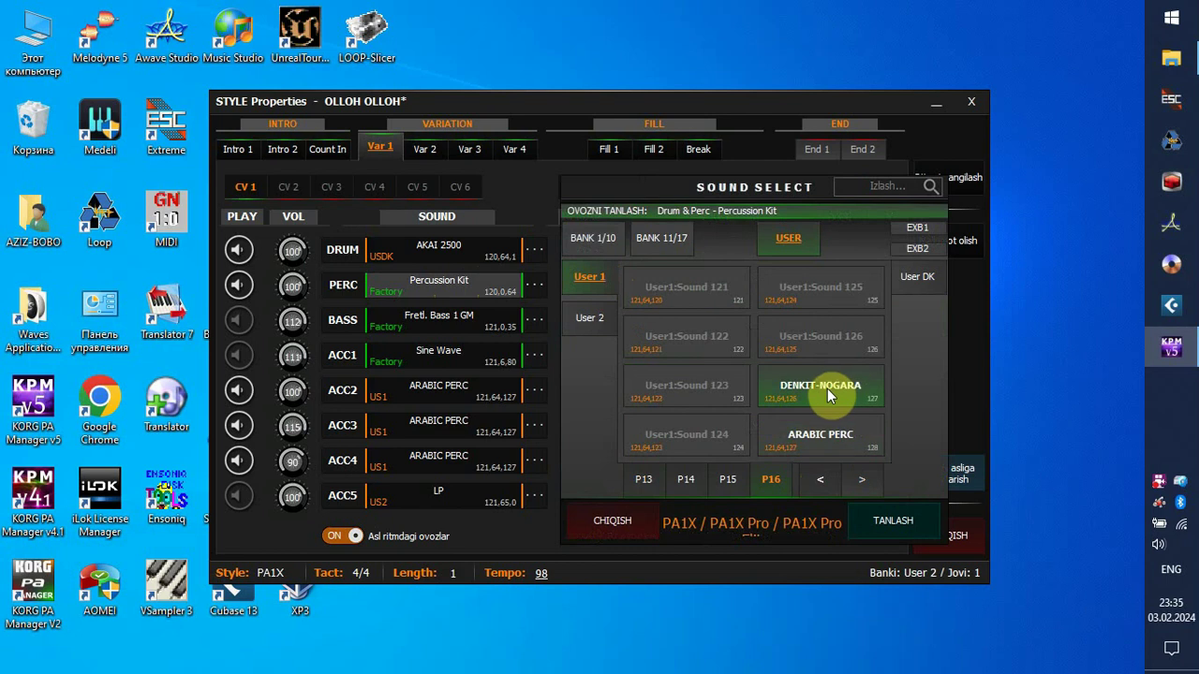
left_click(820, 387)
left_click(890, 522)
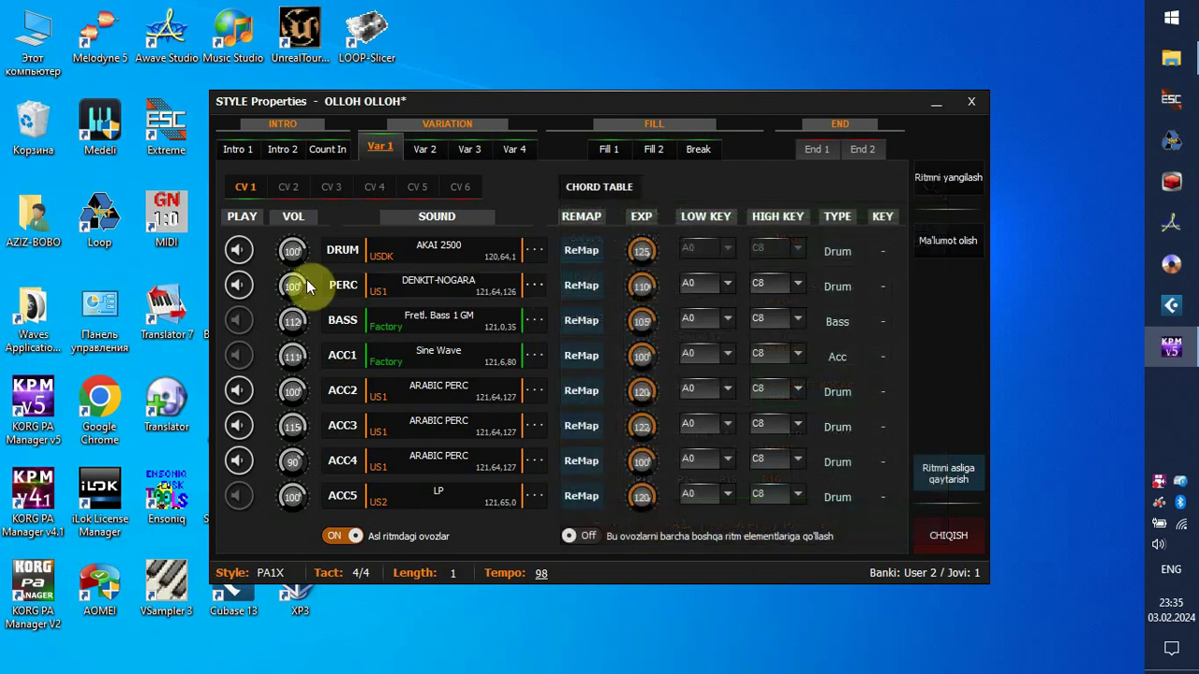
Step: Audition the Var 1 PERC track without downloading the sound bank, and close the player
right_click(242, 291)
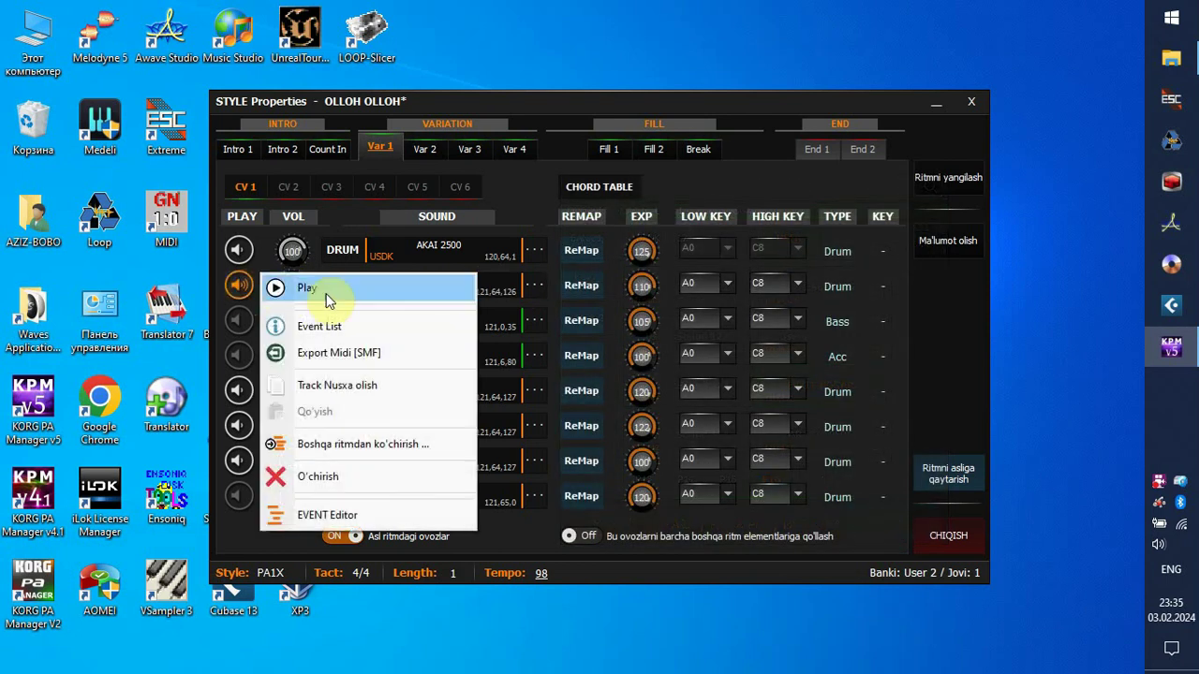
left_click(258, 292)
left_click(623, 404)
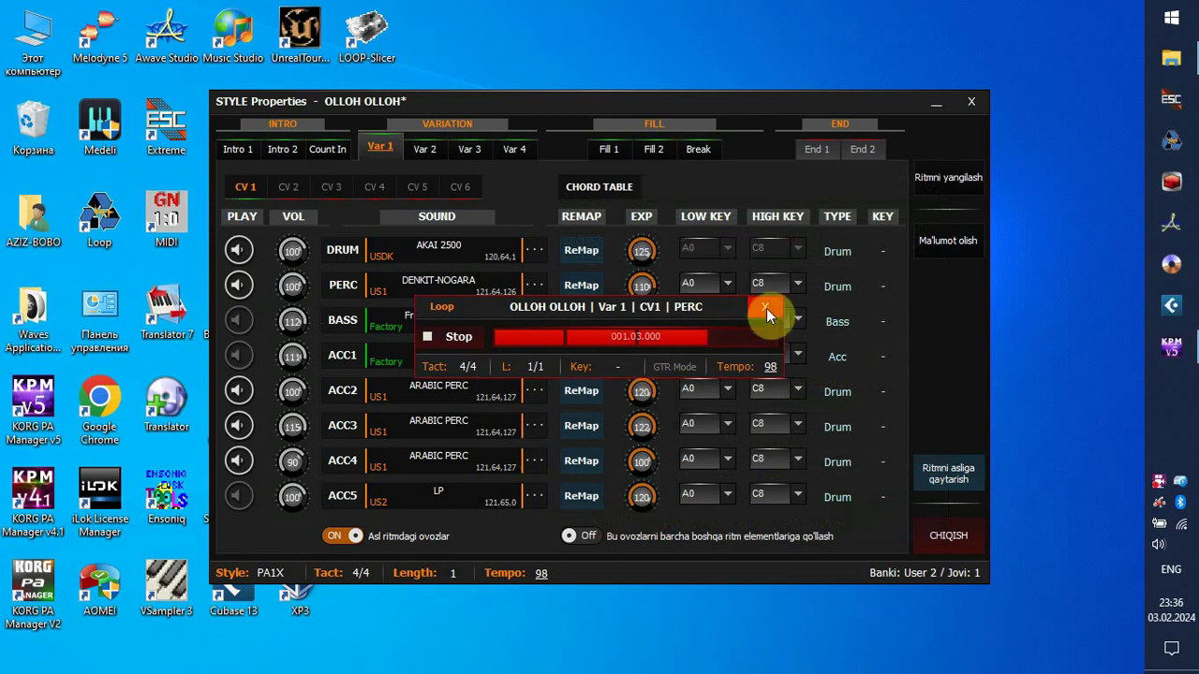
left_click(766, 308)
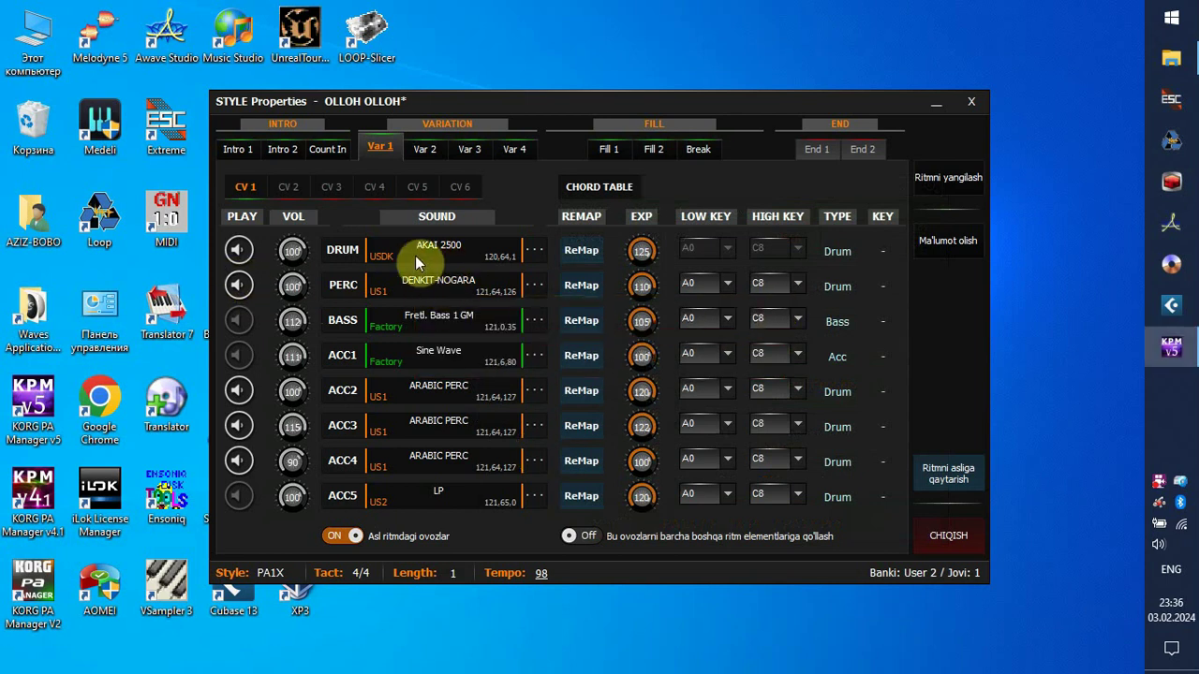
Step: Audition the Var 1 DRUM track without downloading the sound bank, and close the player
right_click(241, 251)
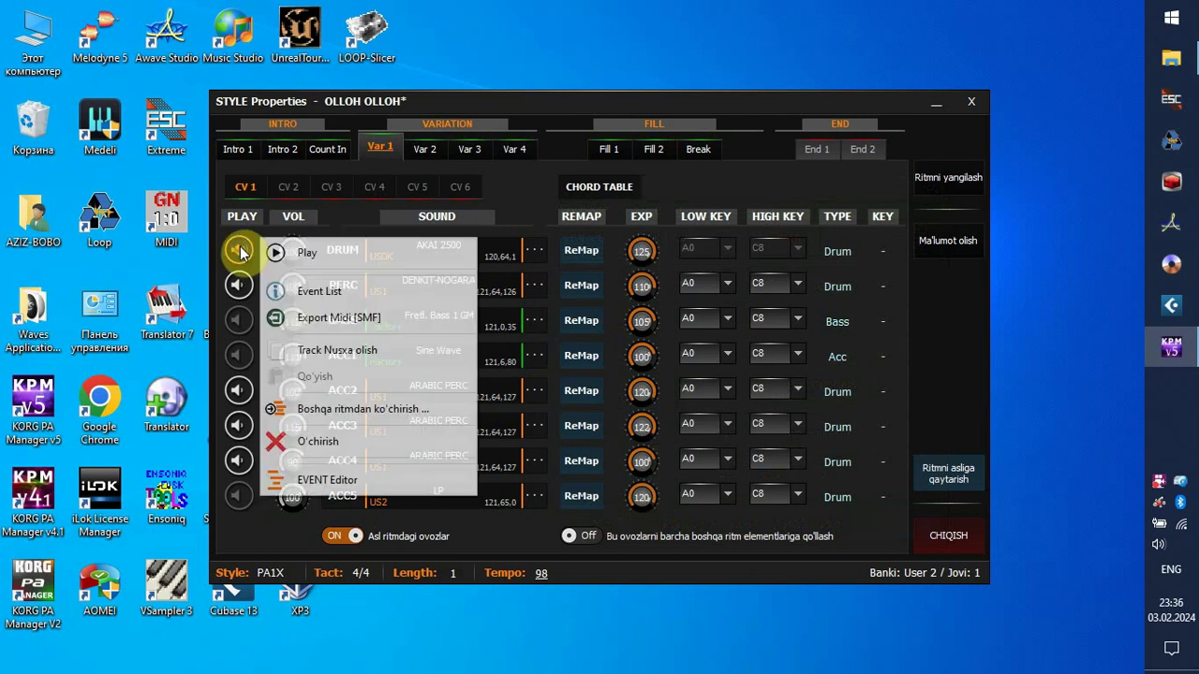
left_click(302, 248)
left_click(630, 405)
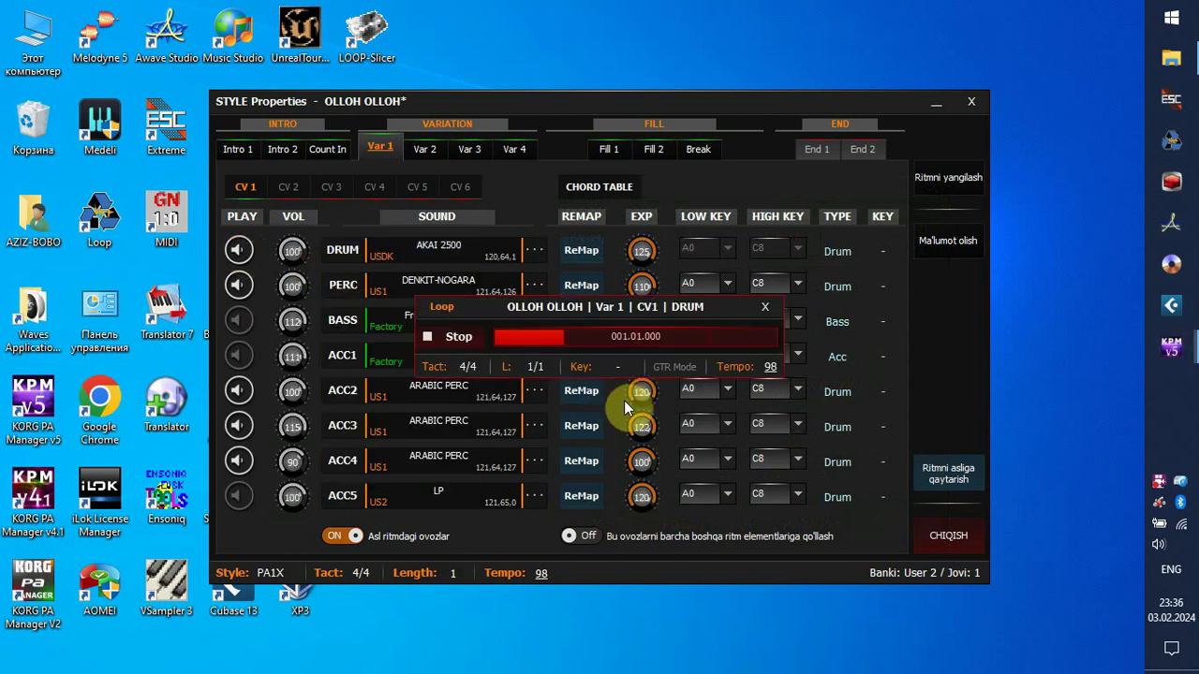
left_click(766, 308)
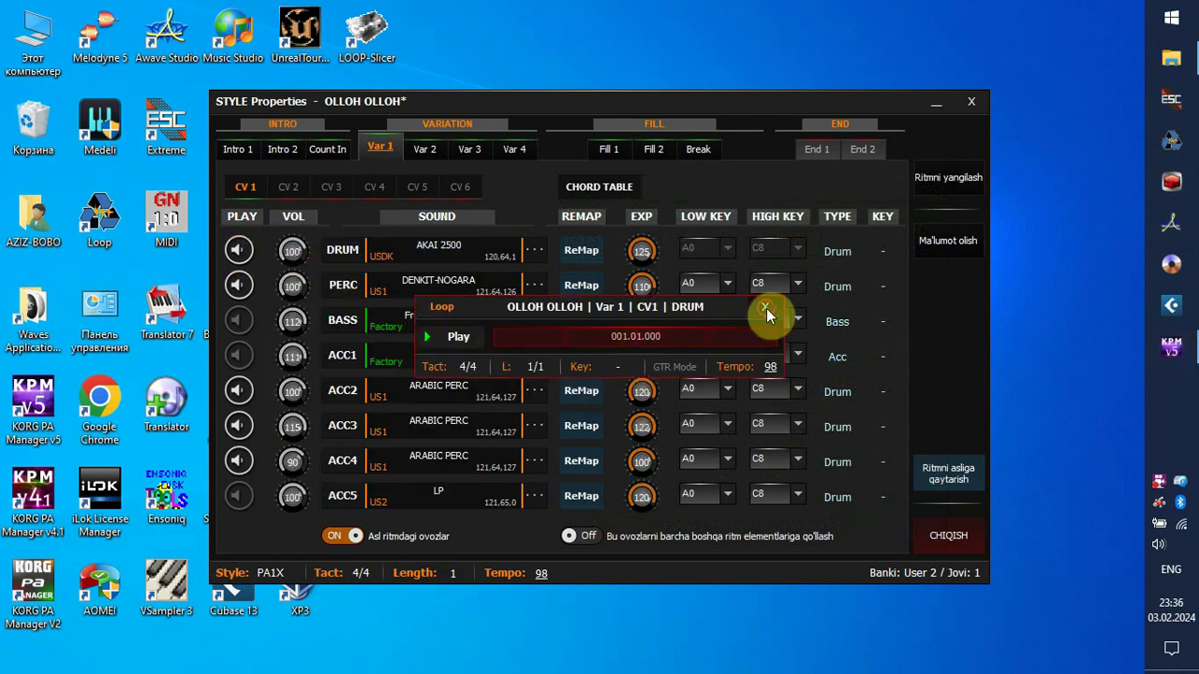
Step: Audition the whole Var 1 pattern without downloading the sound bank, and close the player
right_click(392, 147)
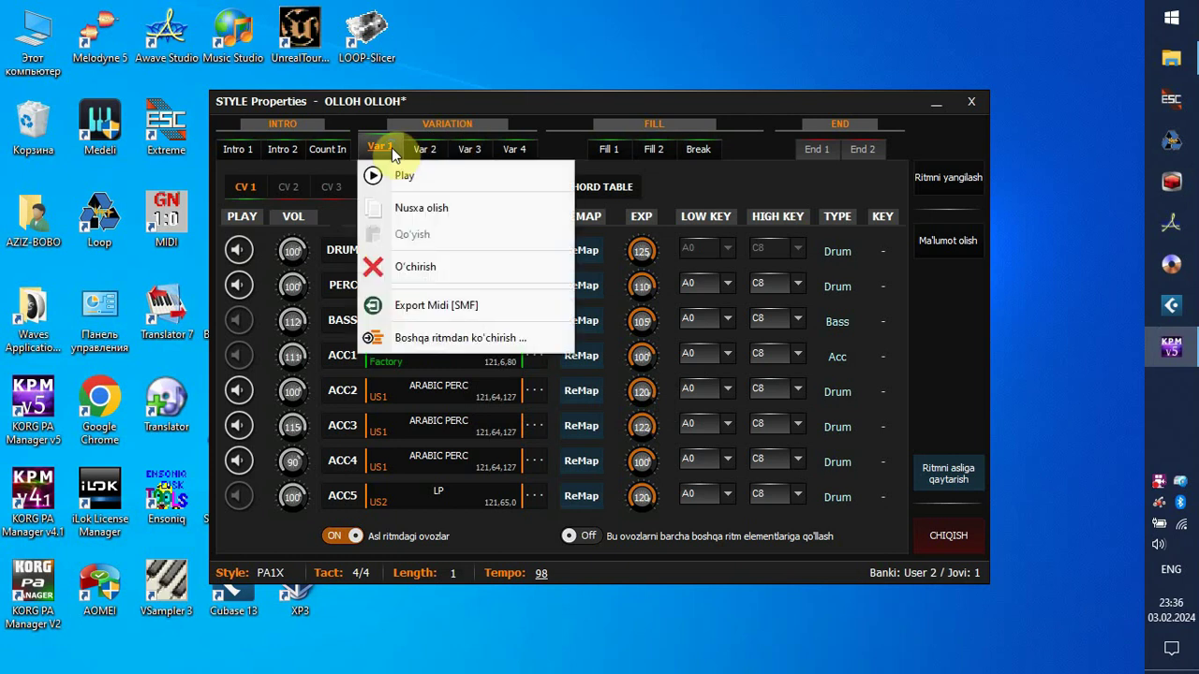
left_click(403, 178)
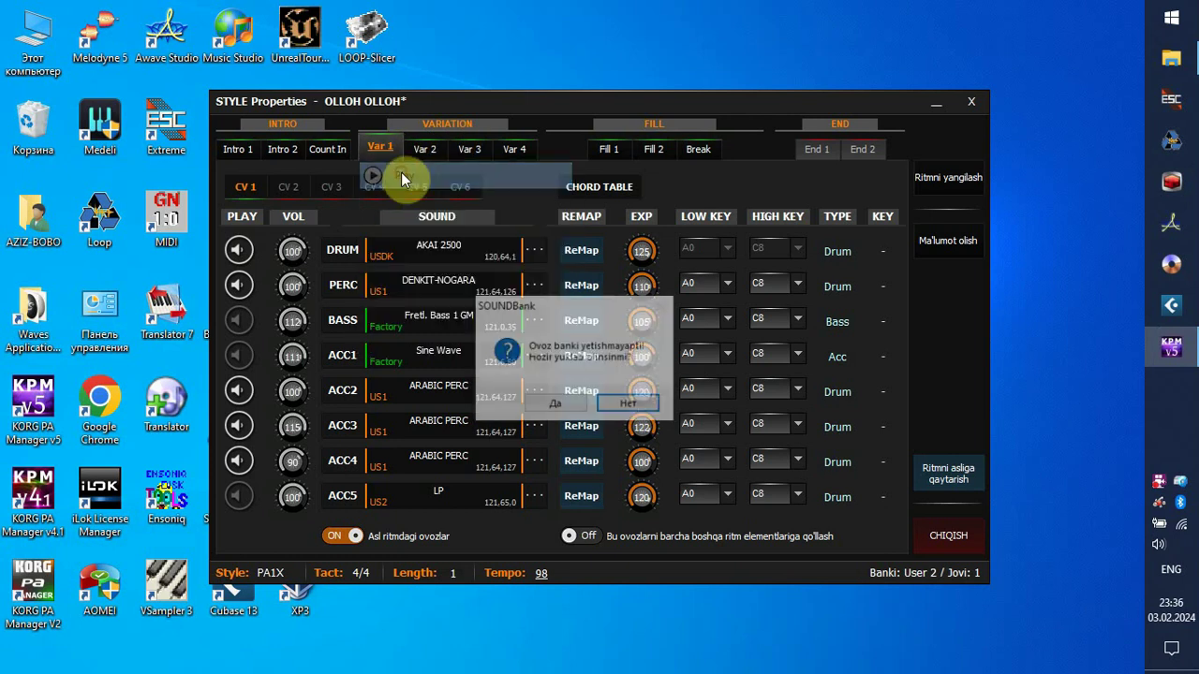
left_click(629, 405)
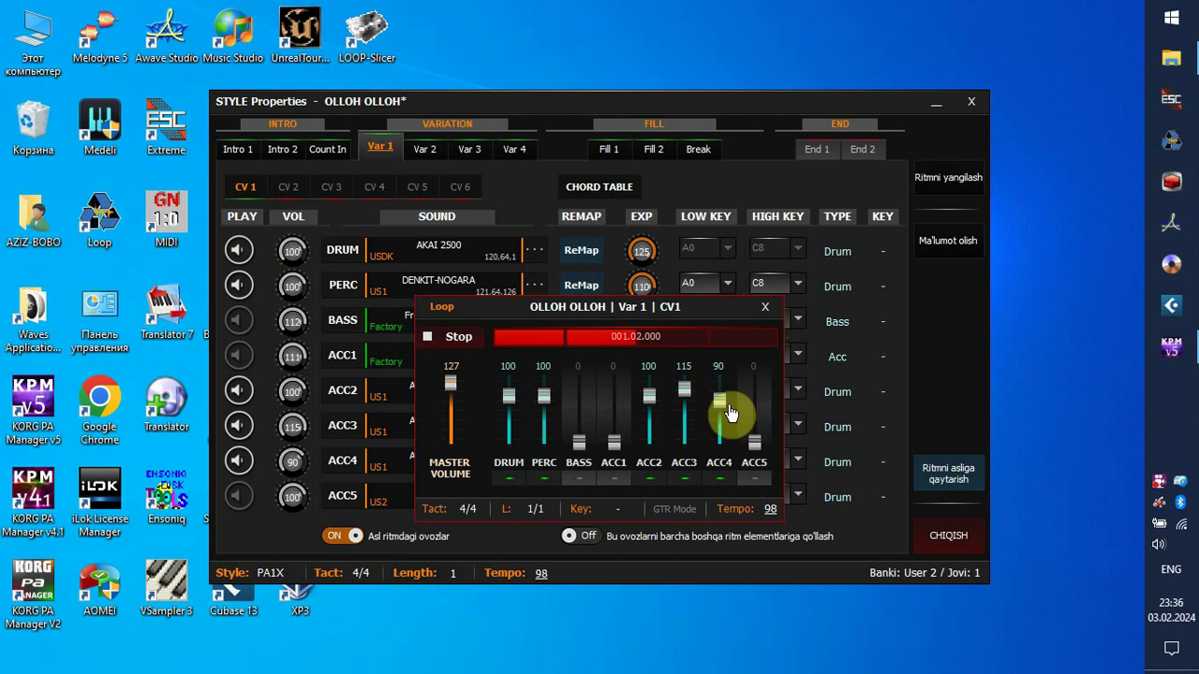
left_click(766, 310)
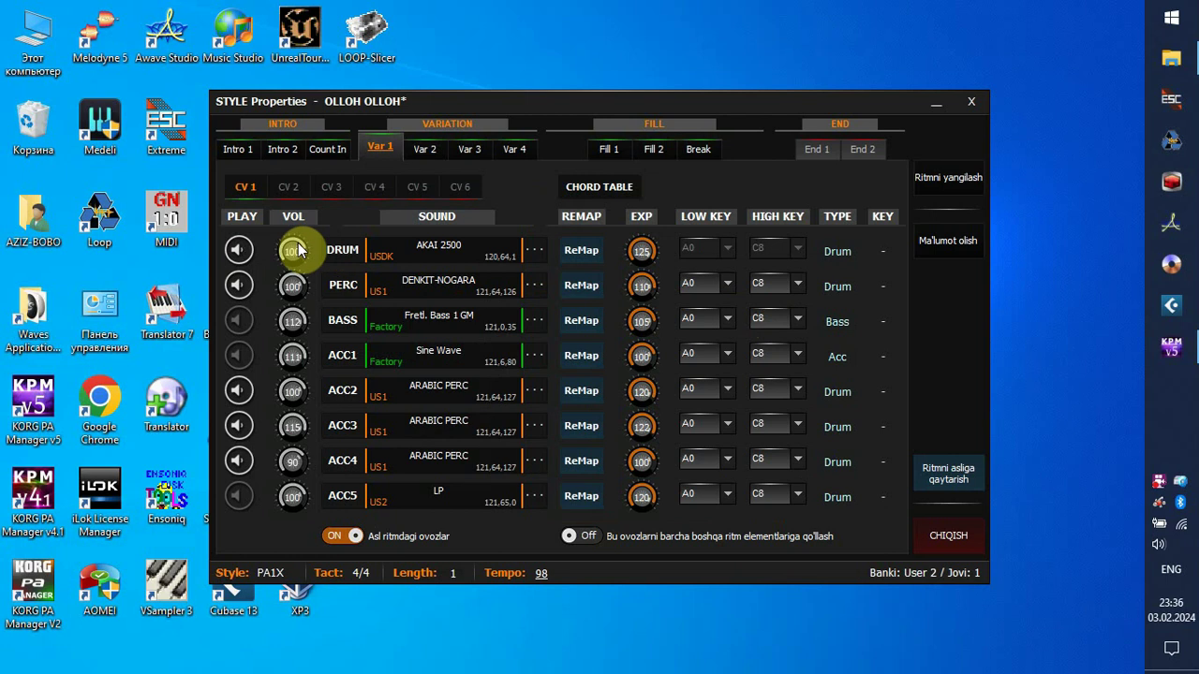
Step: Open the Var 1 DRUM track in the event editor without downloading the sound bank, and delete all its events
right_click(238, 253)
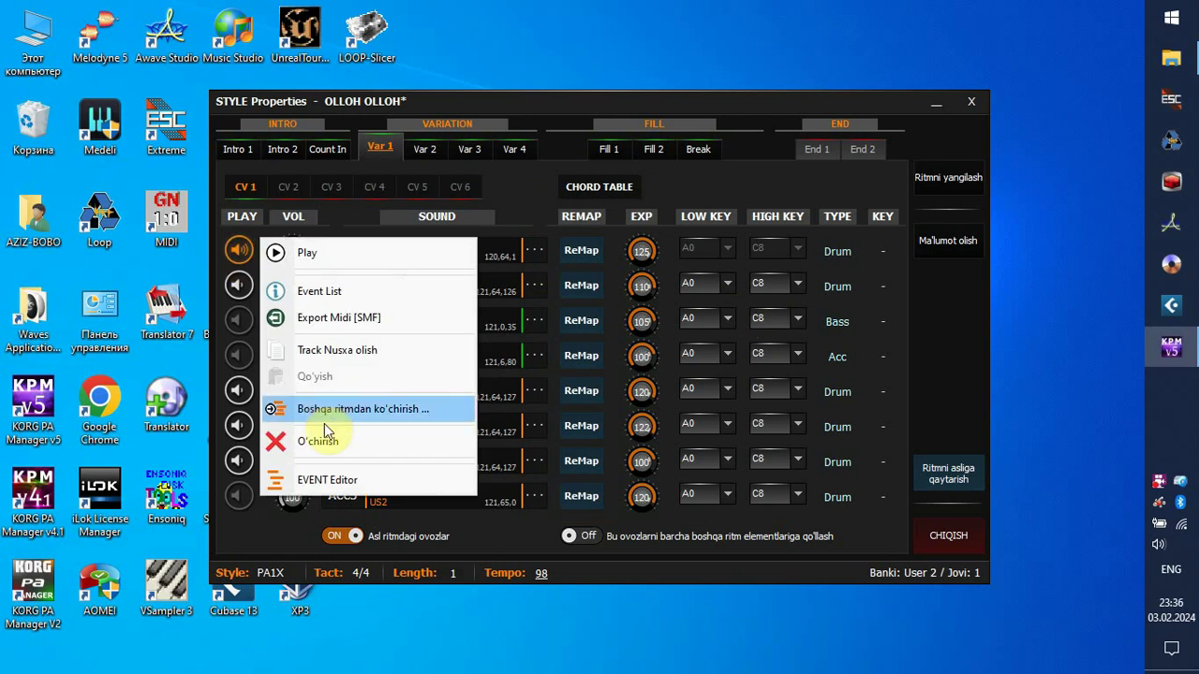
left_click(319, 487)
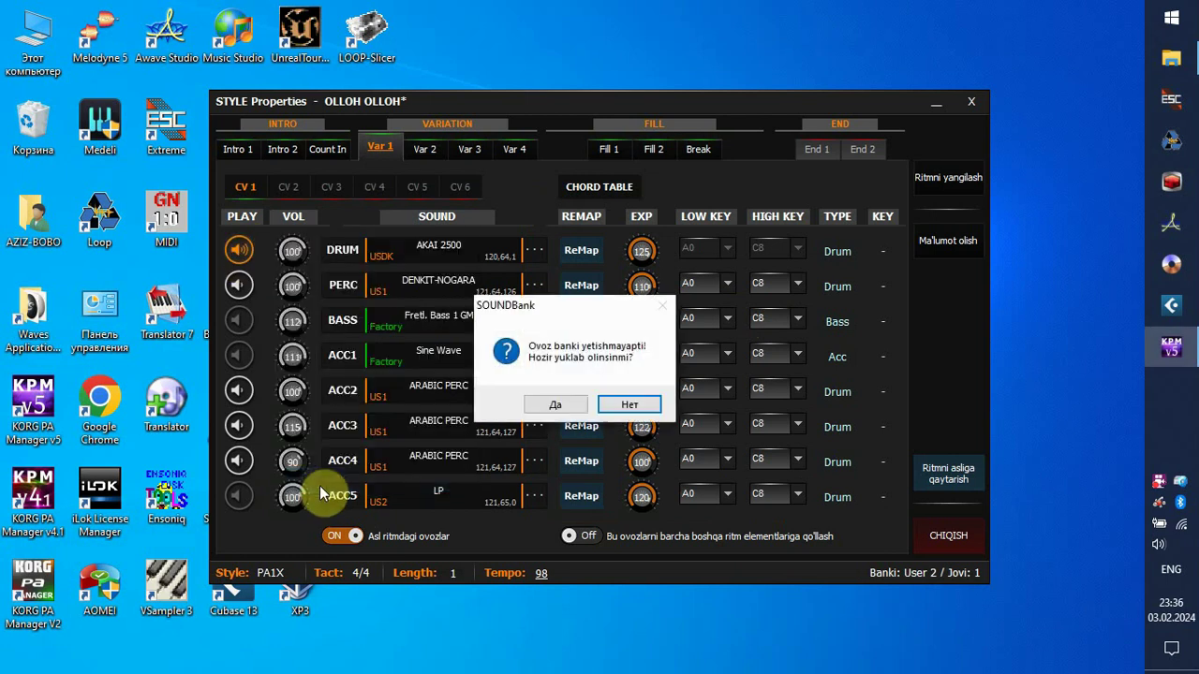
left_click(624, 404)
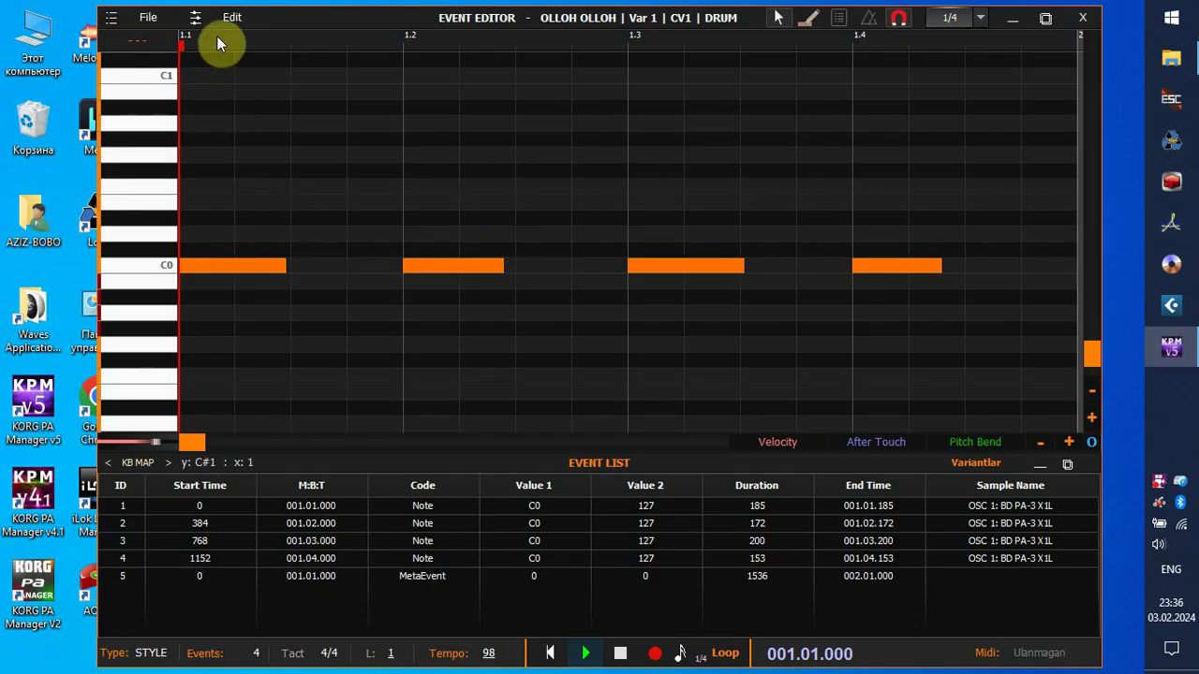
left_click(231, 21)
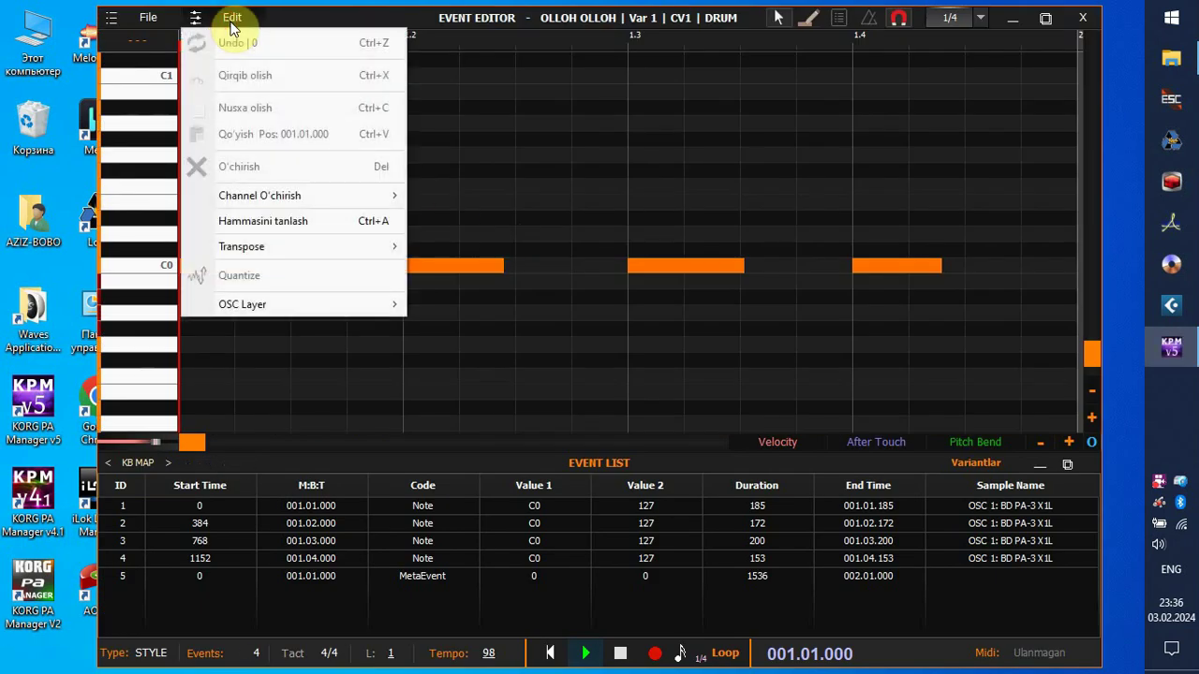
left_click(285, 225)
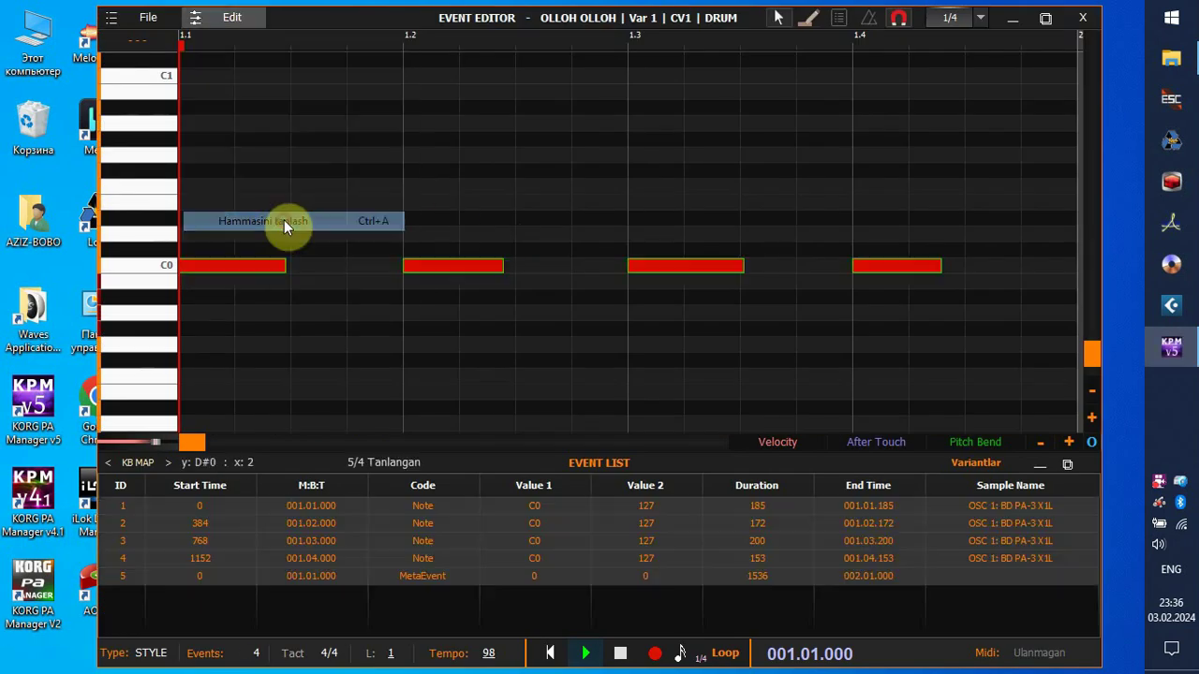
left_click(240, 20)
left_click(246, 167)
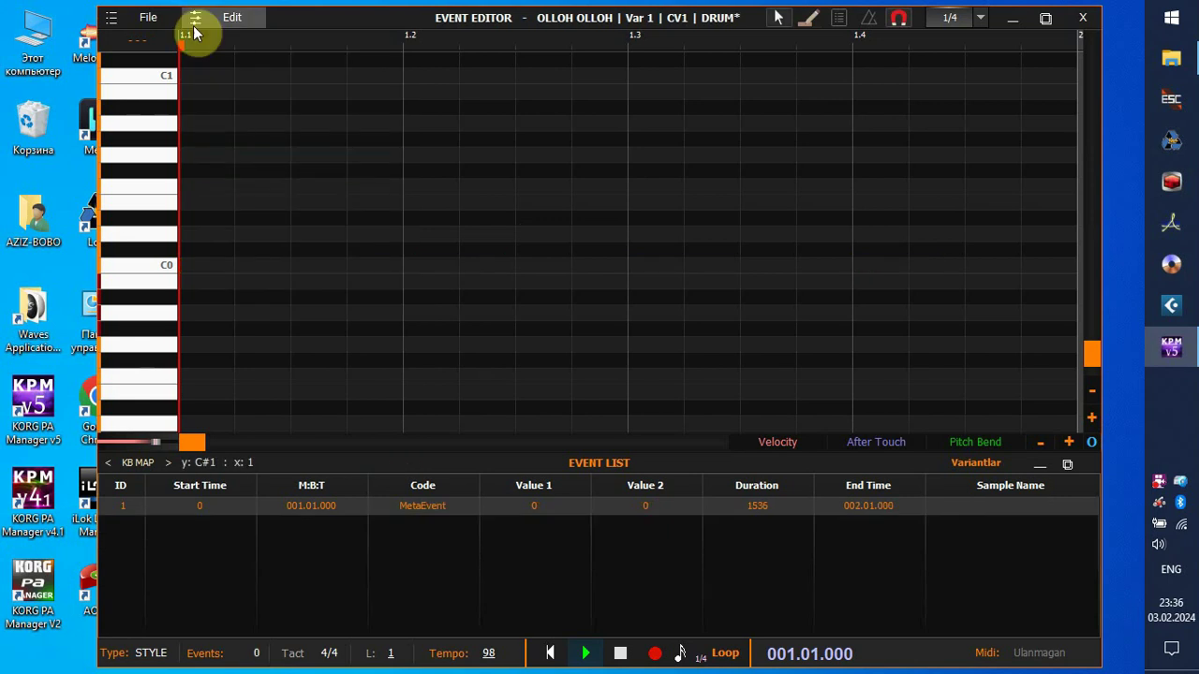
Step: Import DENKIT BD.mid from the OLLOH OLLOH folder into the DRUM track, save the pattern and close the event editor
left_click(146, 21)
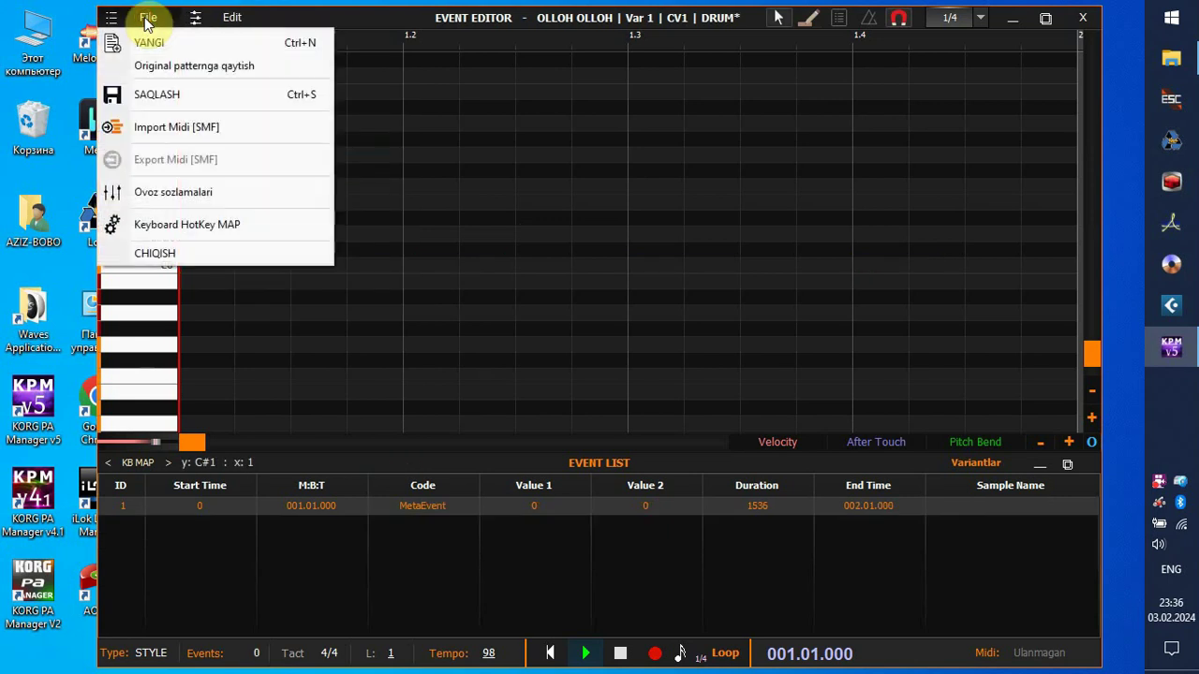
left_click(172, 128)
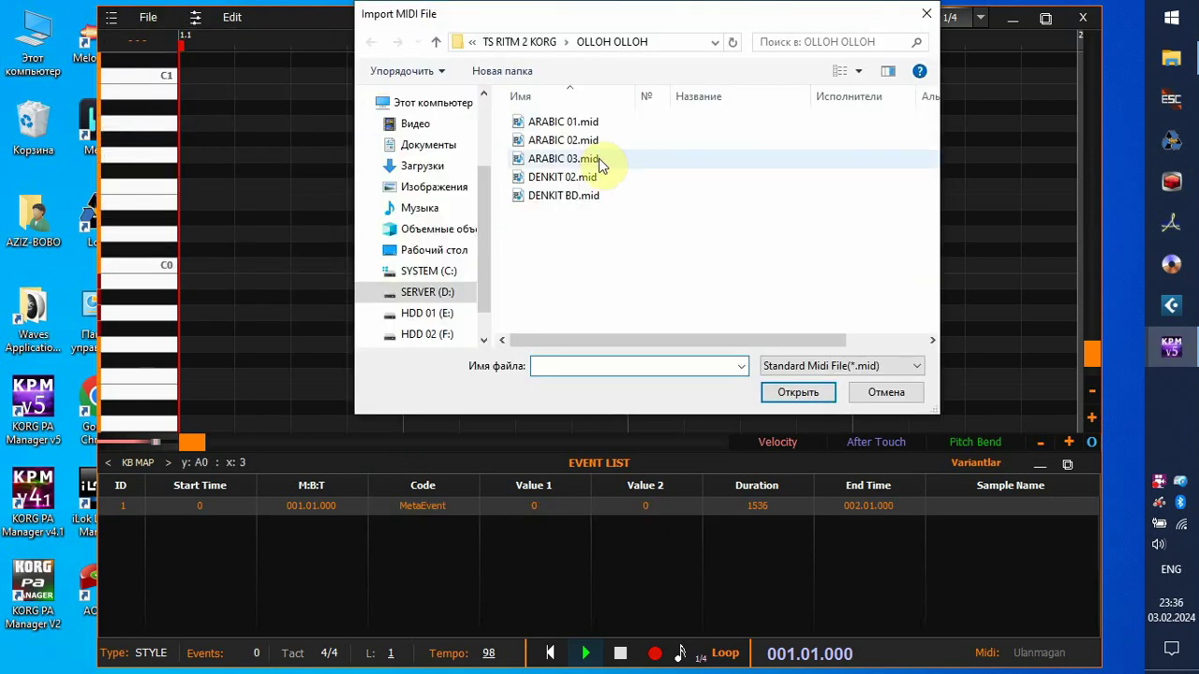
left_click(553, 203)
left_click(781, 394)
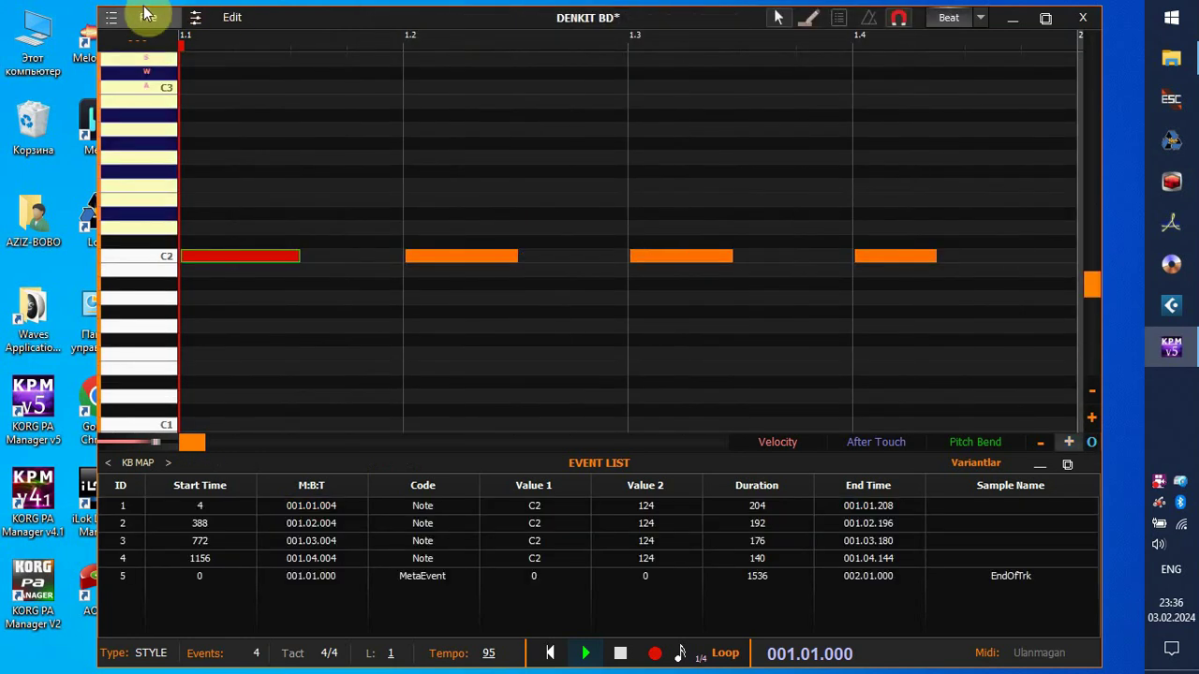
left_click(146, 18)
left_click(156, 94)
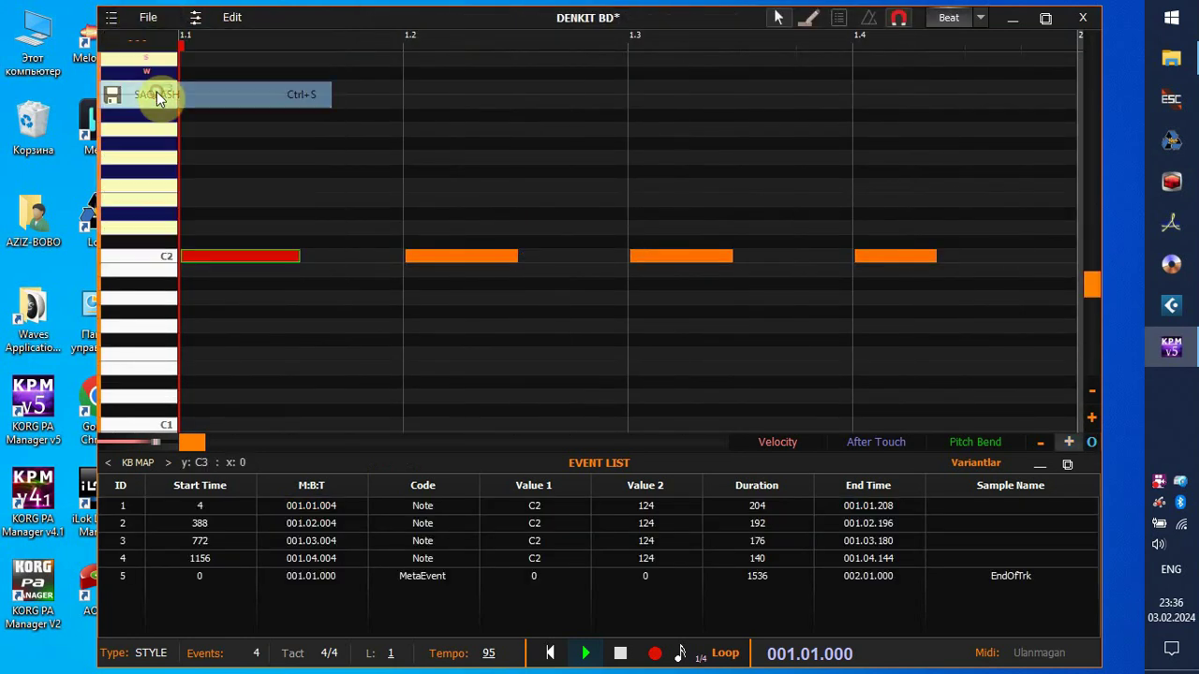
left_click(1084, 18)
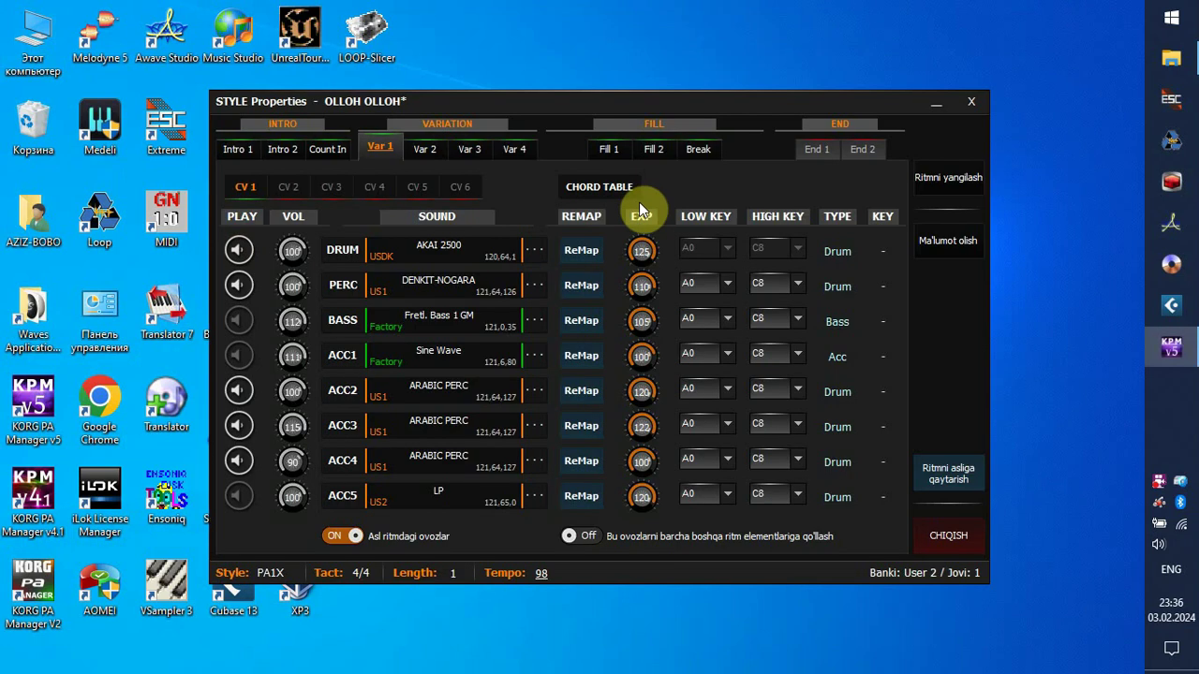
Step: Assign the DENKIT-NOGARA sound from the User 1 bank to the Var 1 DRUM track
right_click(434, 251)
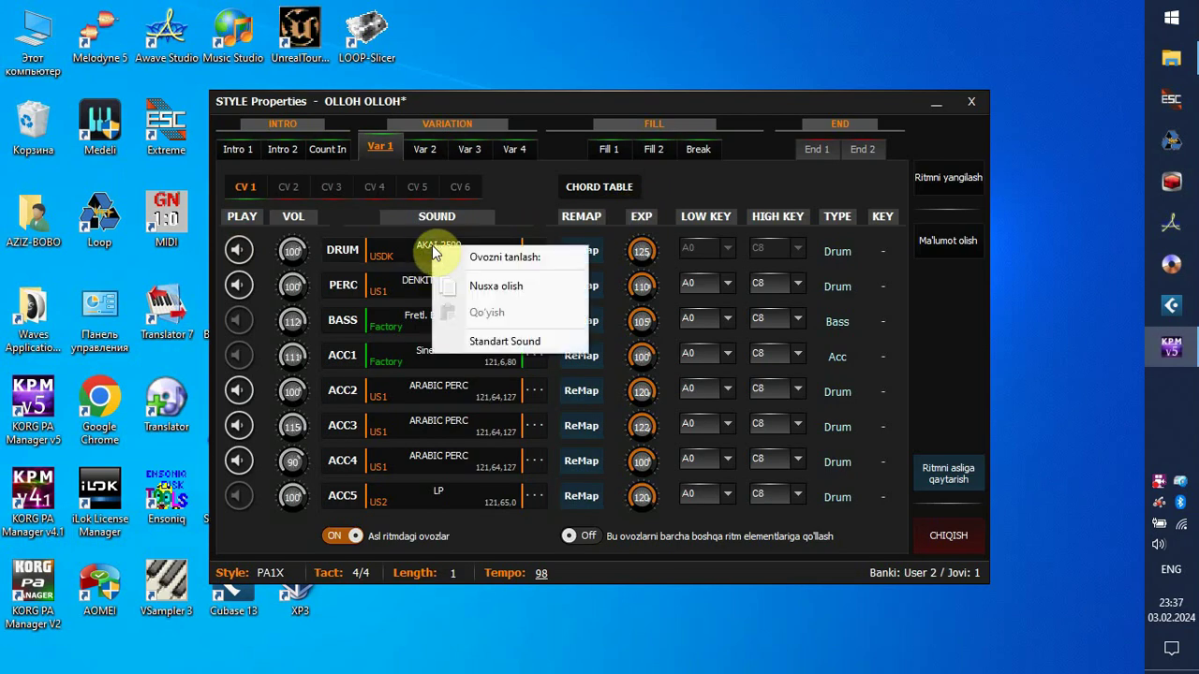
left_click(418, 251)
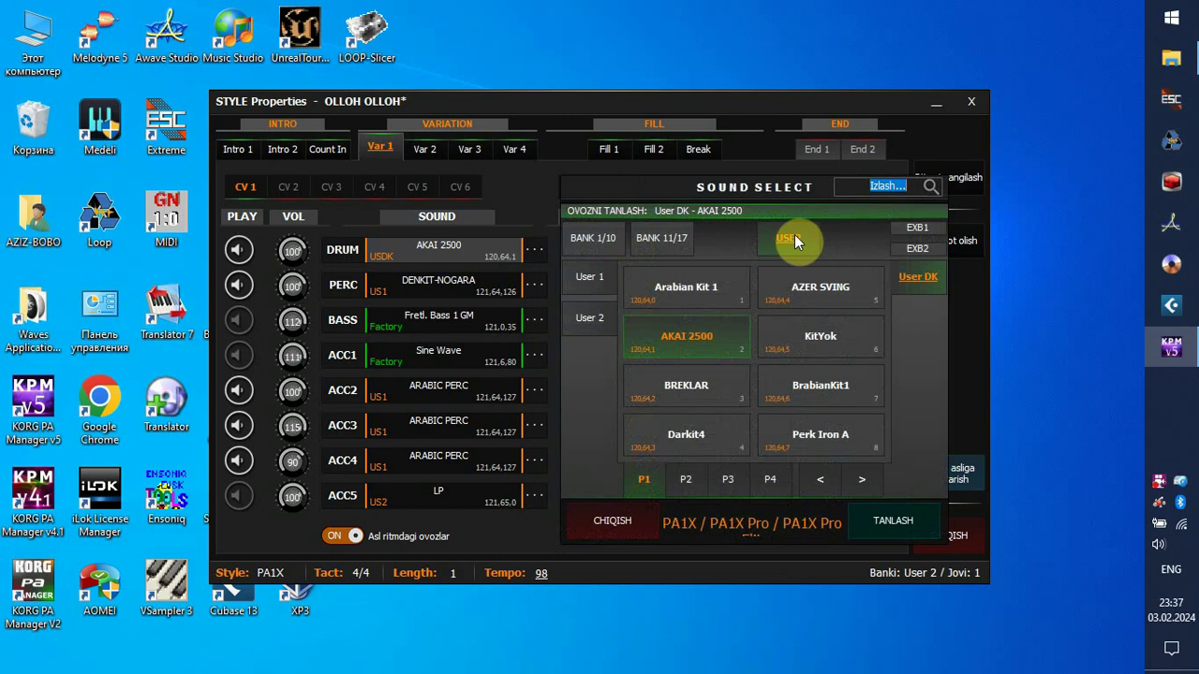
left_click(591, 293)
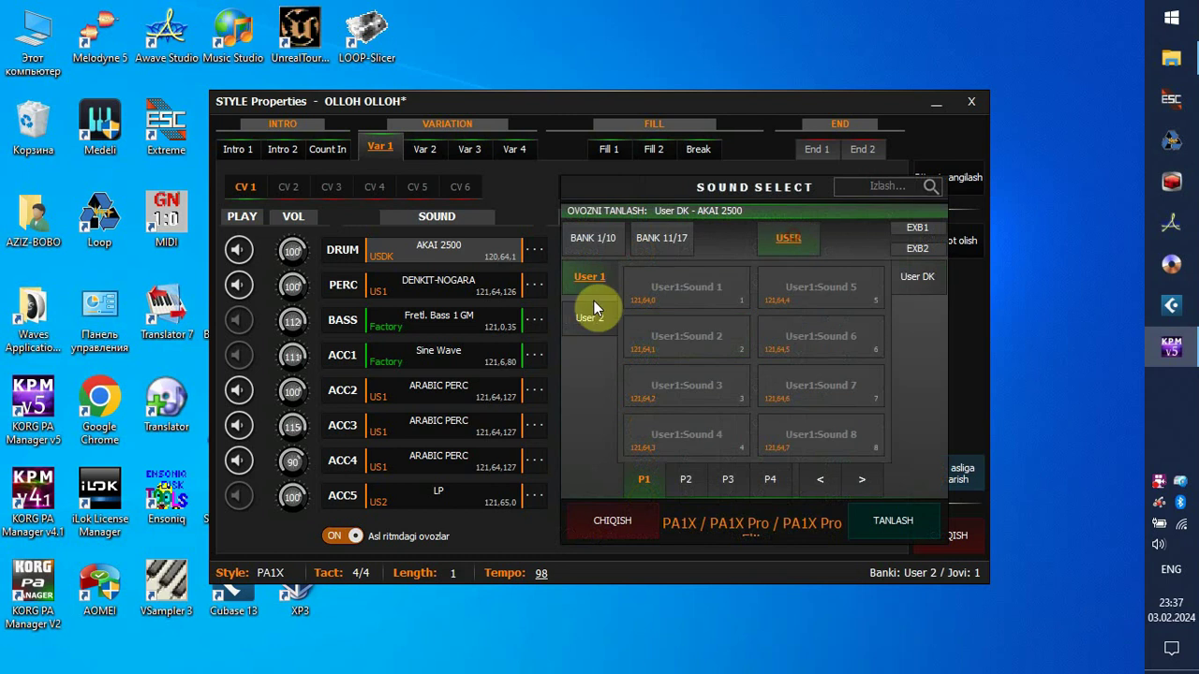
left_click(861, 480)
left_click(861, 480)
left_click(861, 479)
left_click(771, 479)
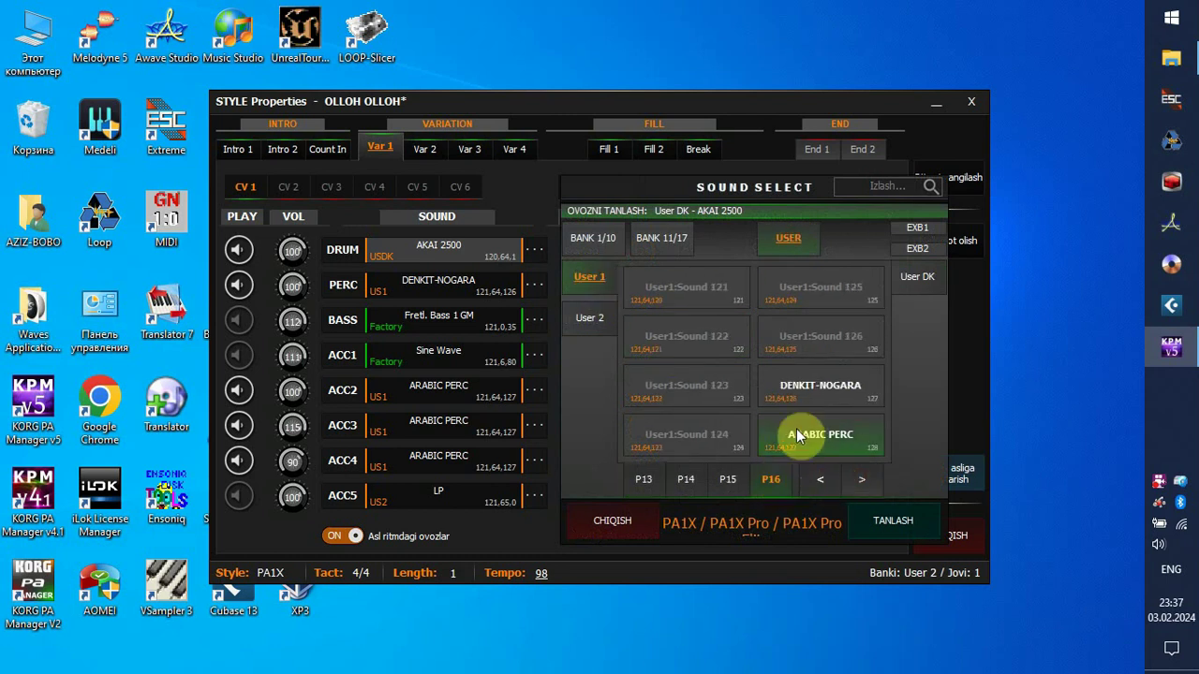
left_click(824, 384)
left_click(879, 517)
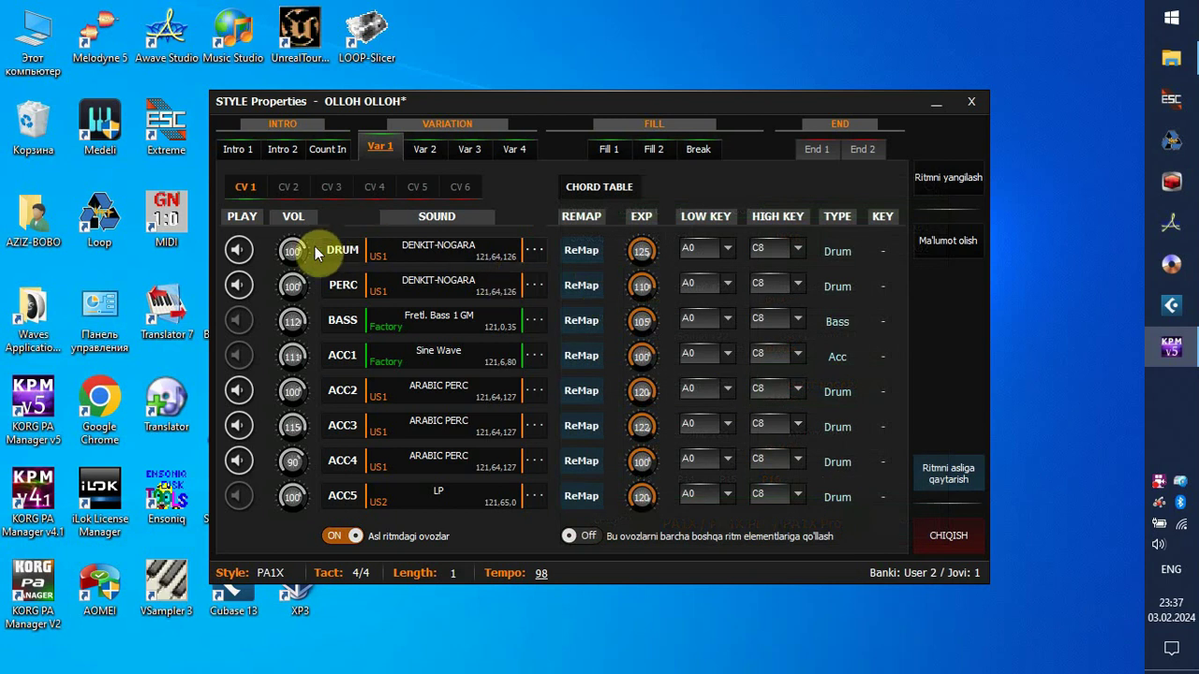
Step: Audition the reworked Var 1 DRUM track without downloading the sound bank, and close the player
right_click(250, 253)
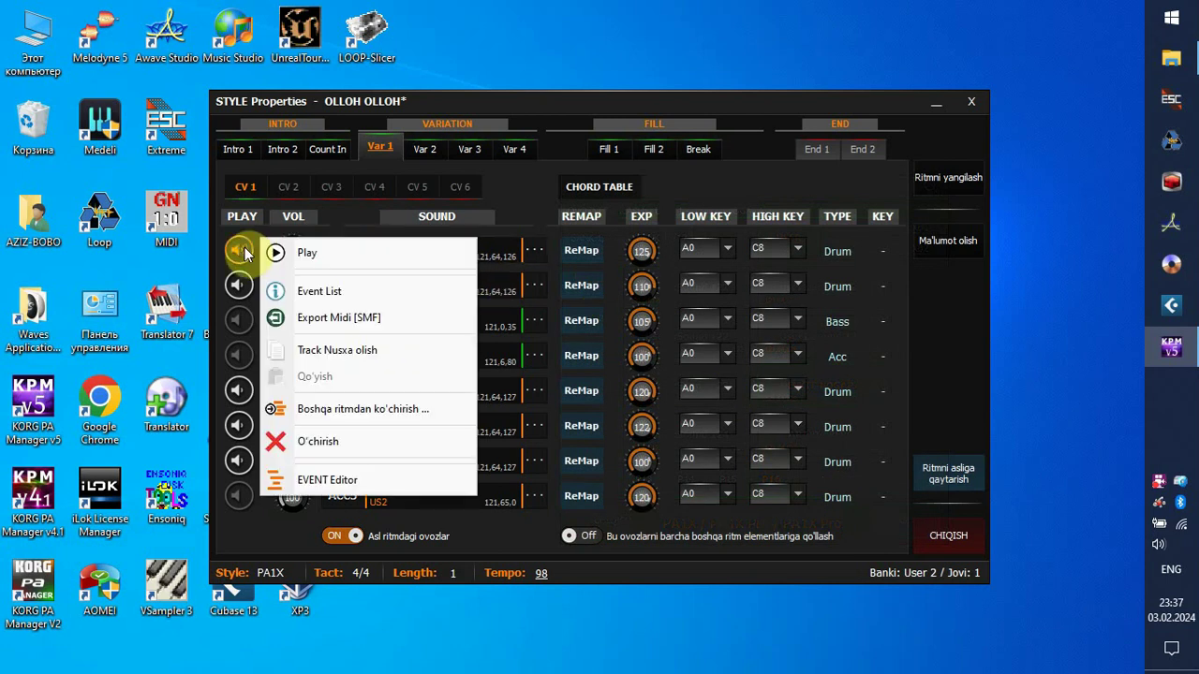
left_click(323, 252)
left_click(616, 404)
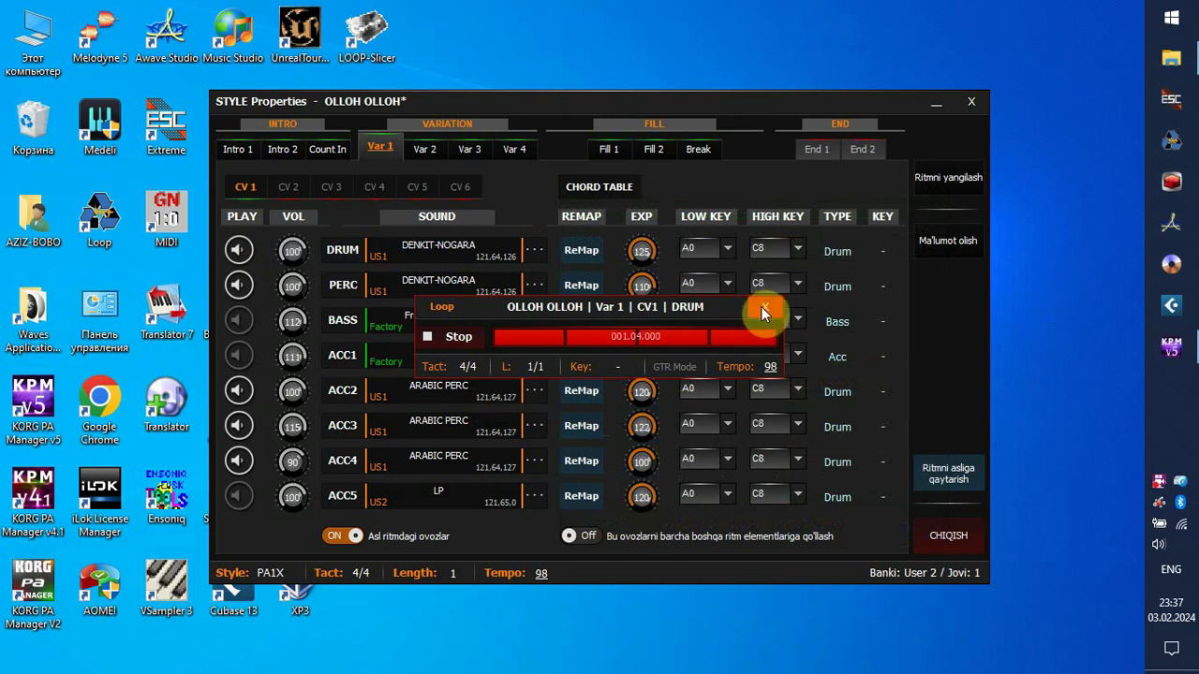
left_click(764, 309)
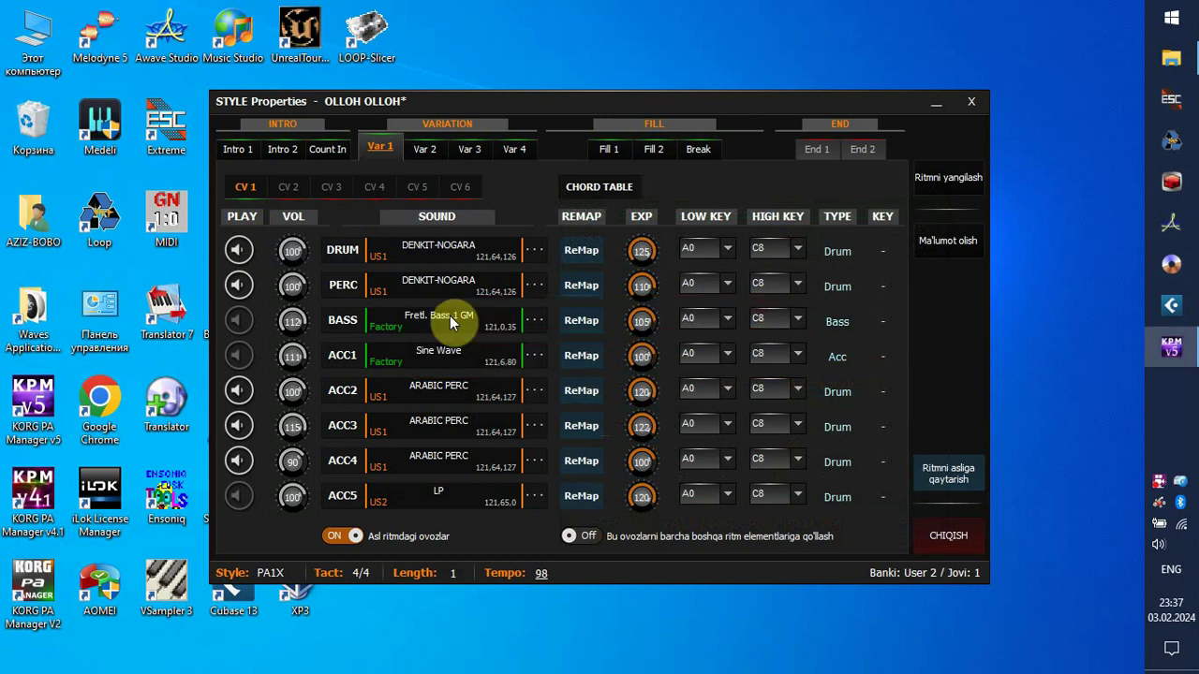
Step: Play Var 1 without downloading the sound bank, muting and unmuting the DRUM, PERC, ACC2 and ACC3 tracks to compare them
right_click(381, 147)
left_click(415, 178)
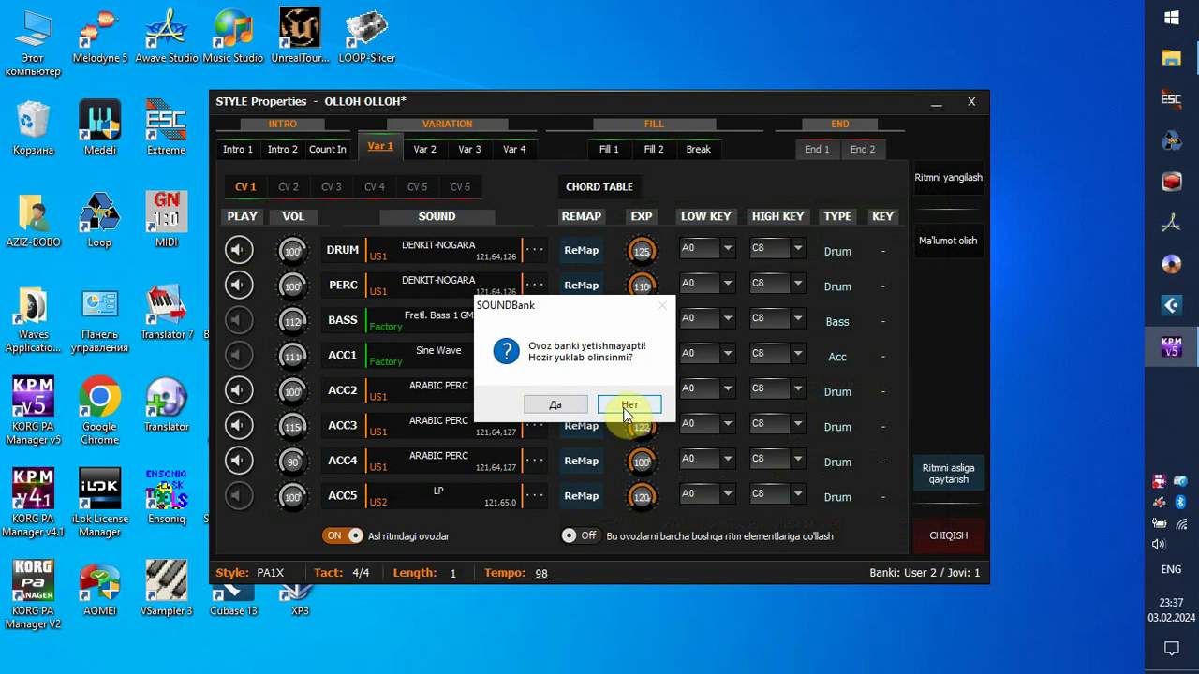
left_click(627, 408)
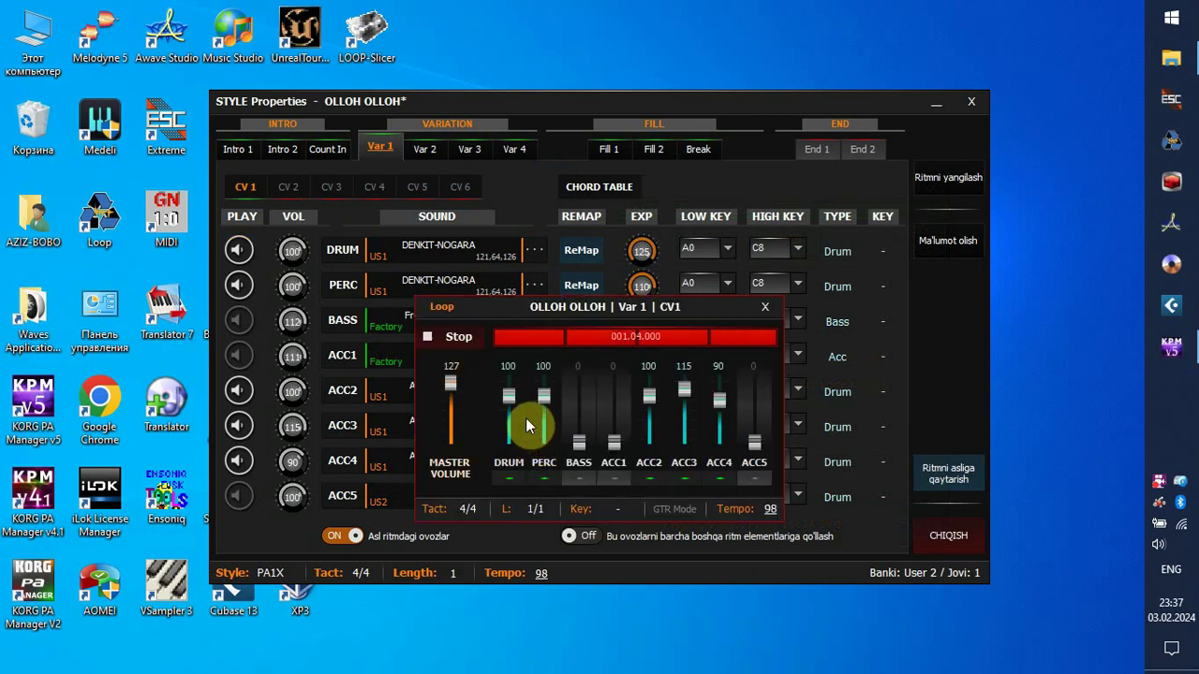
left_click(507, 478)
left_click(508, 478)
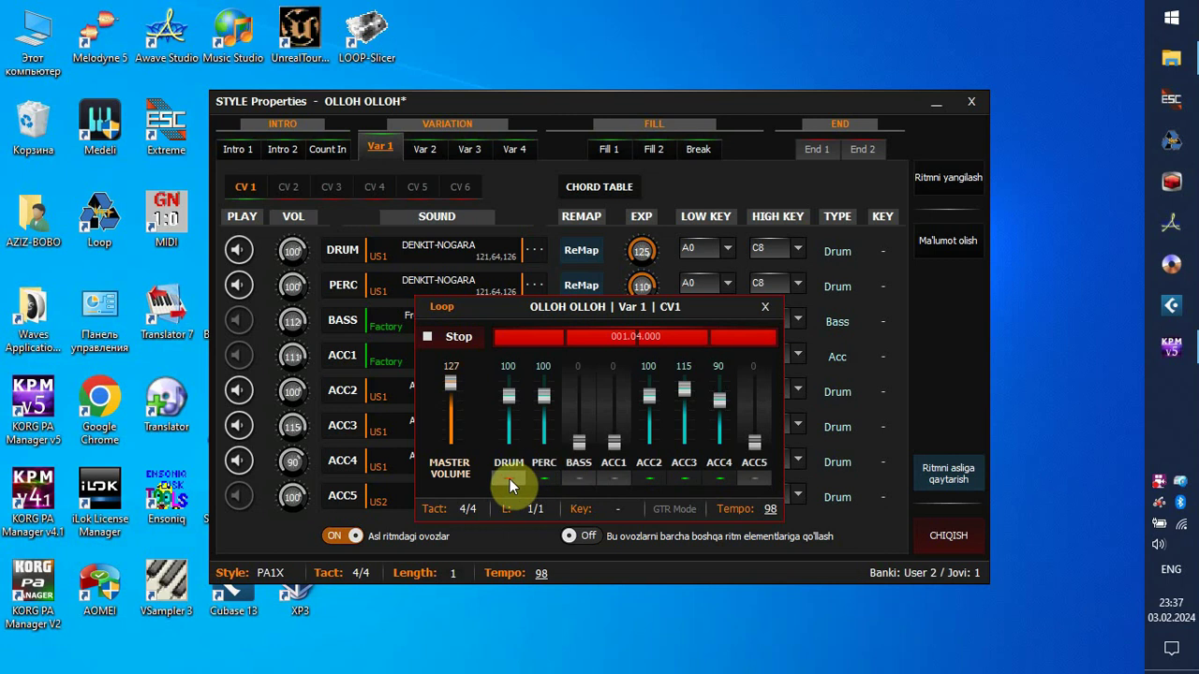
left_click(544, 478)
left_click(654, 478)
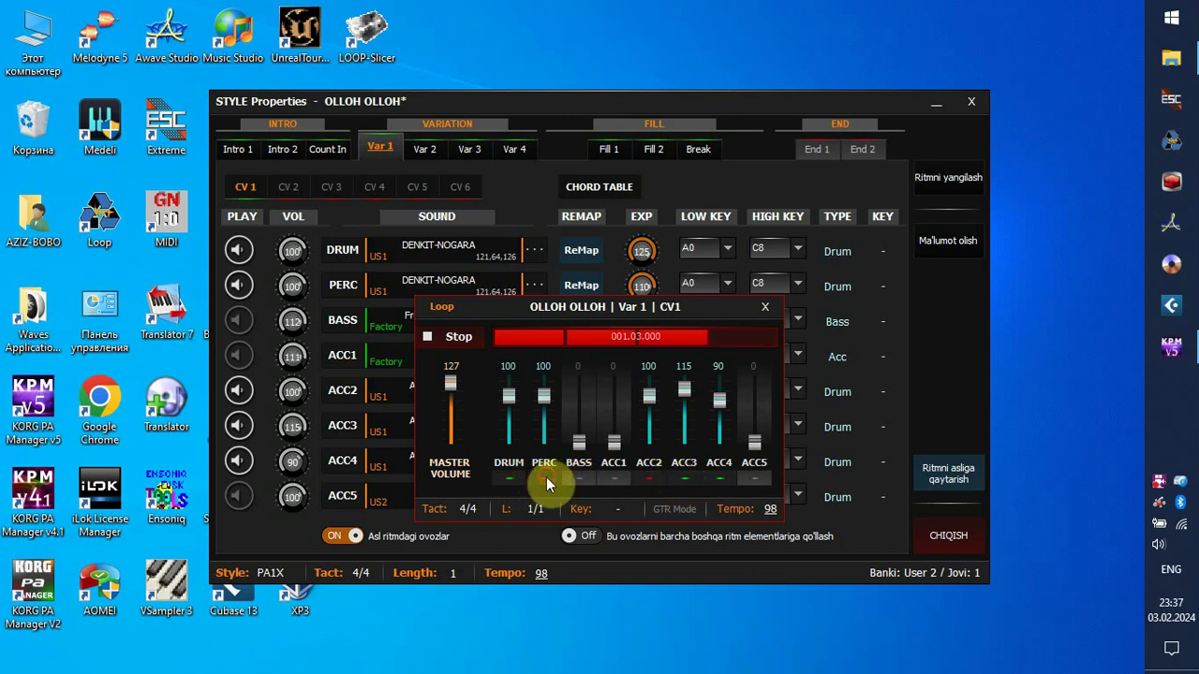
left_click(692, 475)
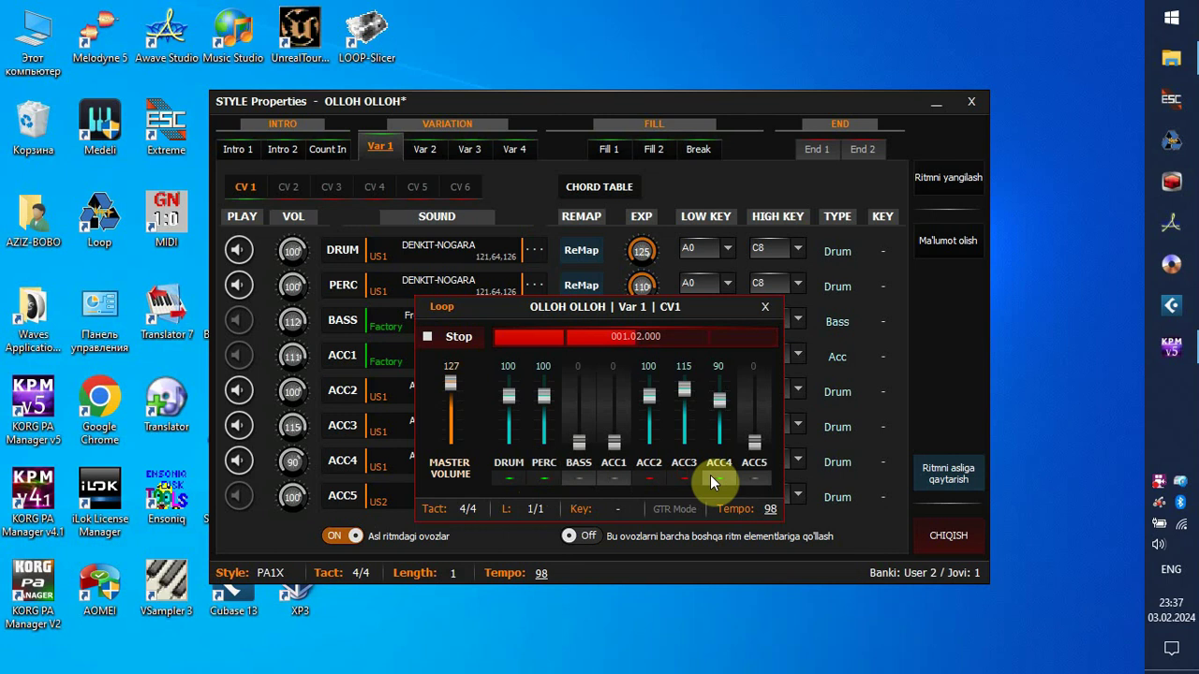
left_click(685, 478)
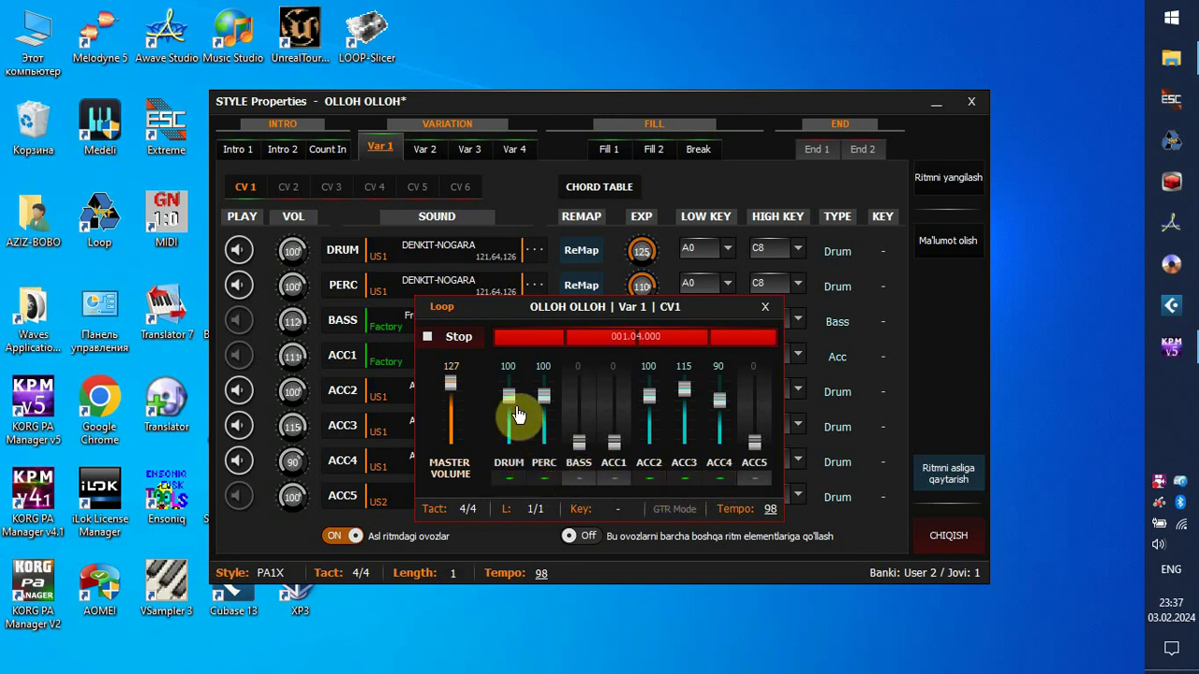
Step: Try playback volumes of 122 for PERC, 120 for ACC2 and ACC3, and 83 for ACC4, then stop and close the player
left_click_drag(545, 397, 549, 395)
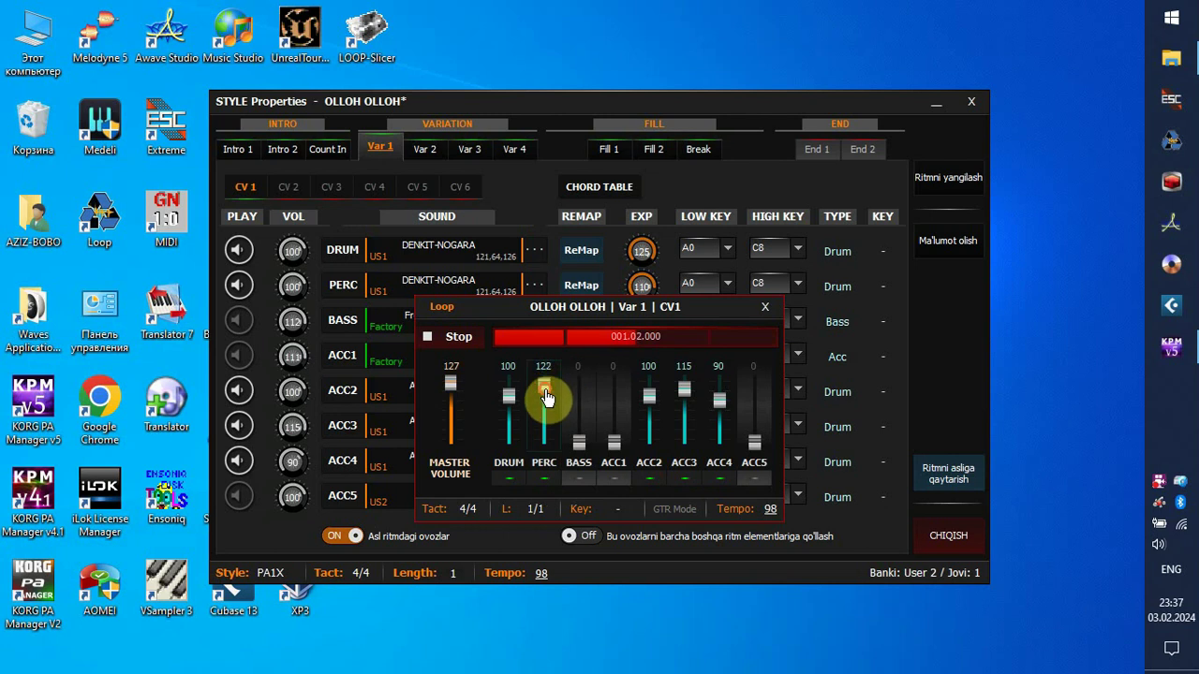
left_click_drag(646, 398, 685, 386)
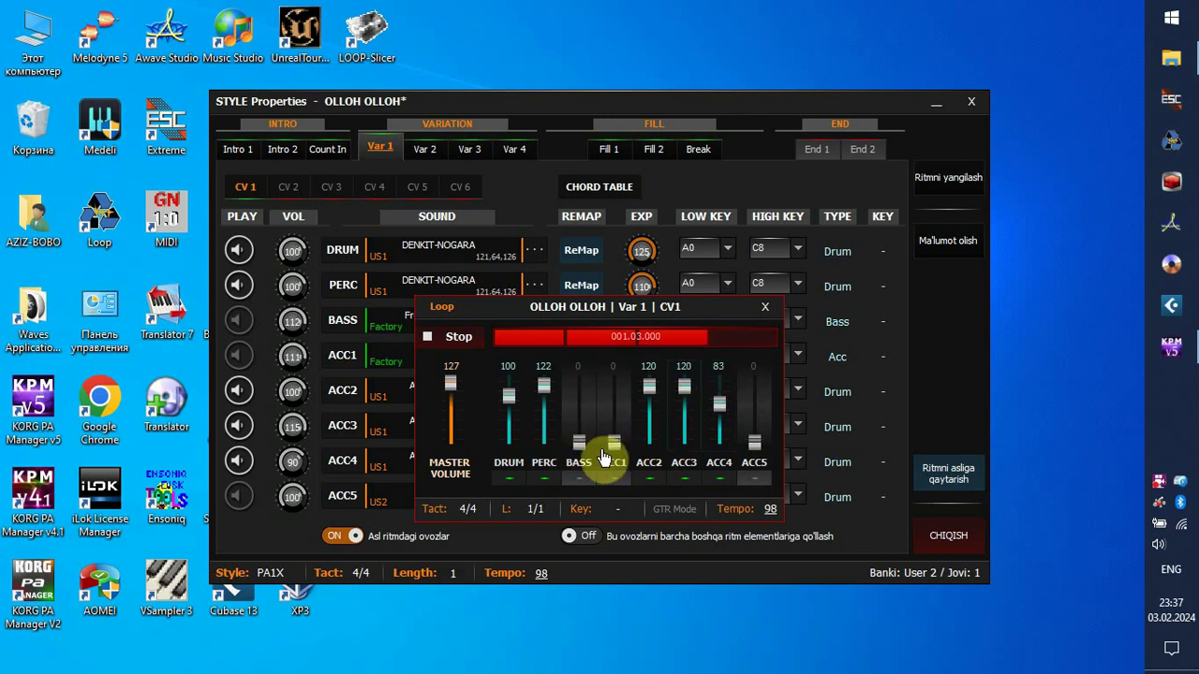
left_click(445, 336)
left_click(766, 309)
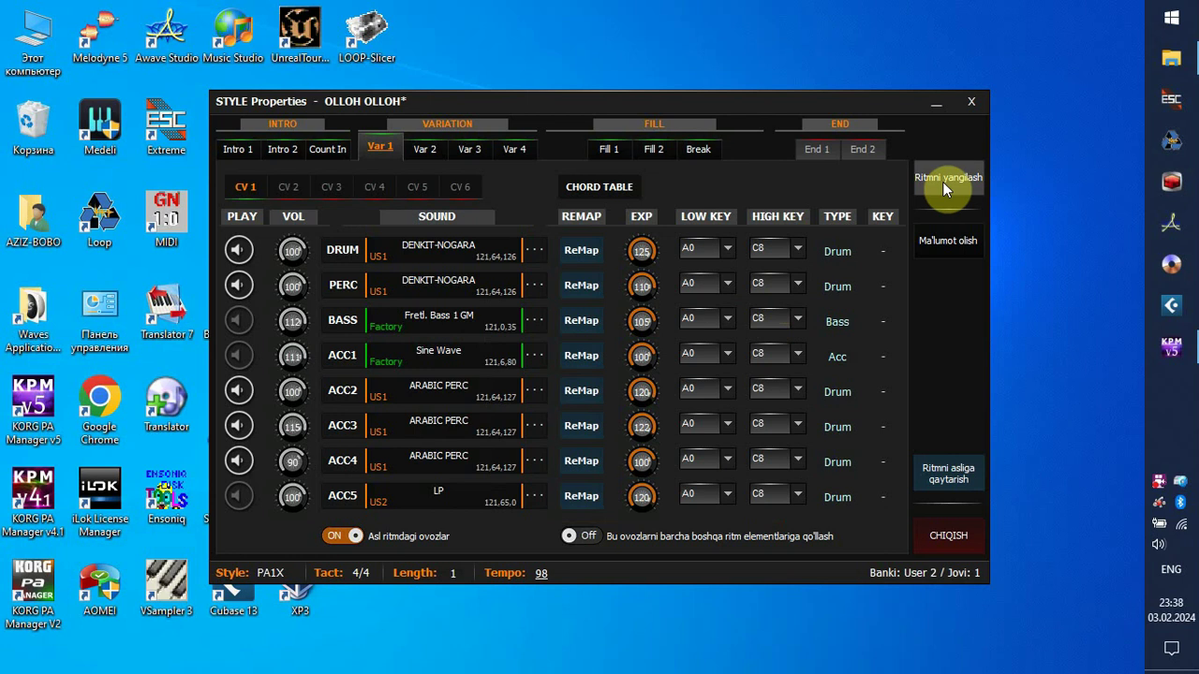
Step: Close the OLLOH OLLOH style properties and save the changes to the style
left_click(971, 102)
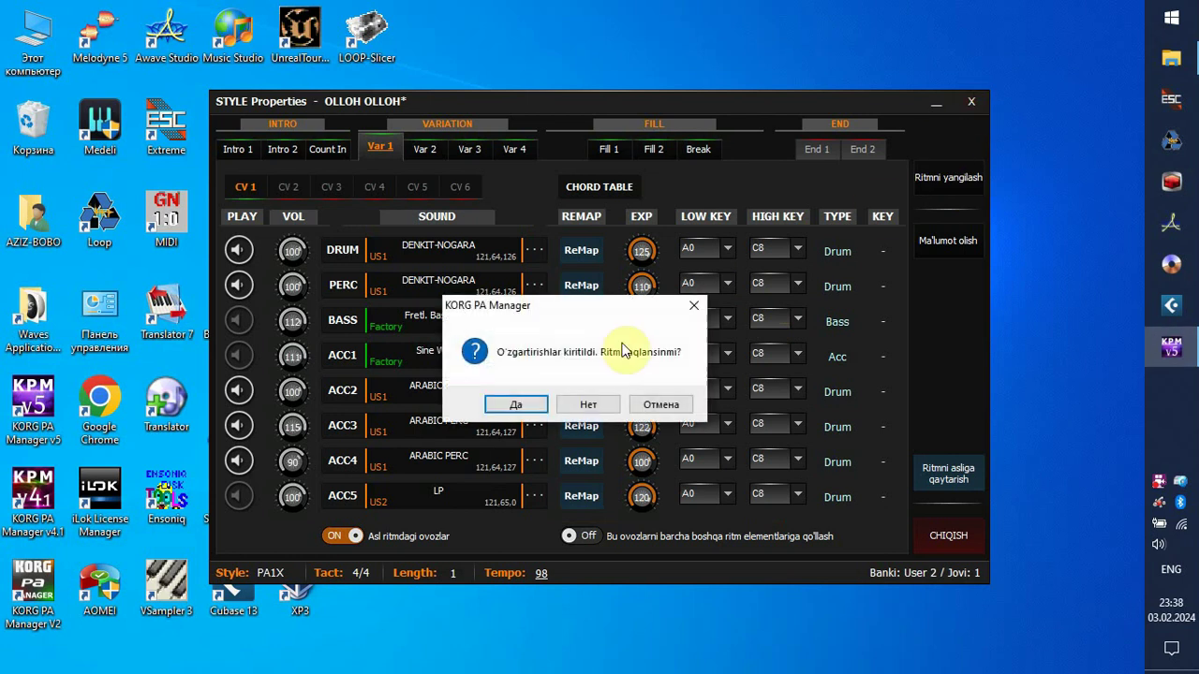
left_click(510, 405)
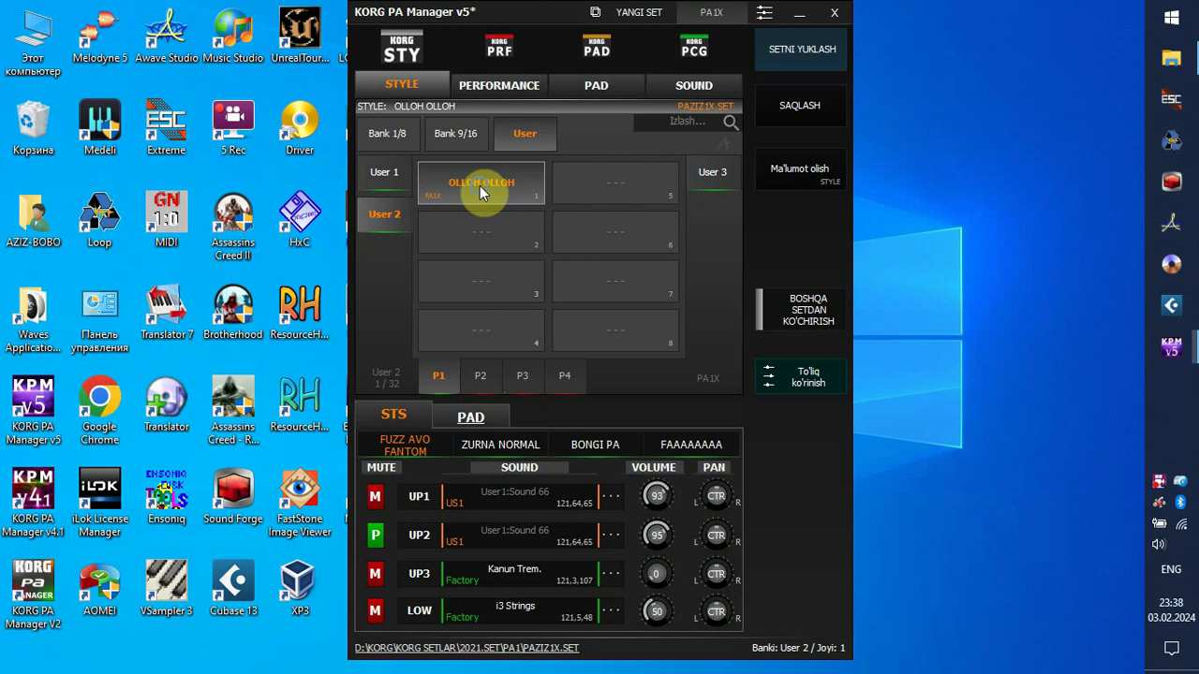
Step: Audition the OLLOH OLLOH style without downloading the sound bank, and close the player
right_click(479, 185)
left_click(525, 199)
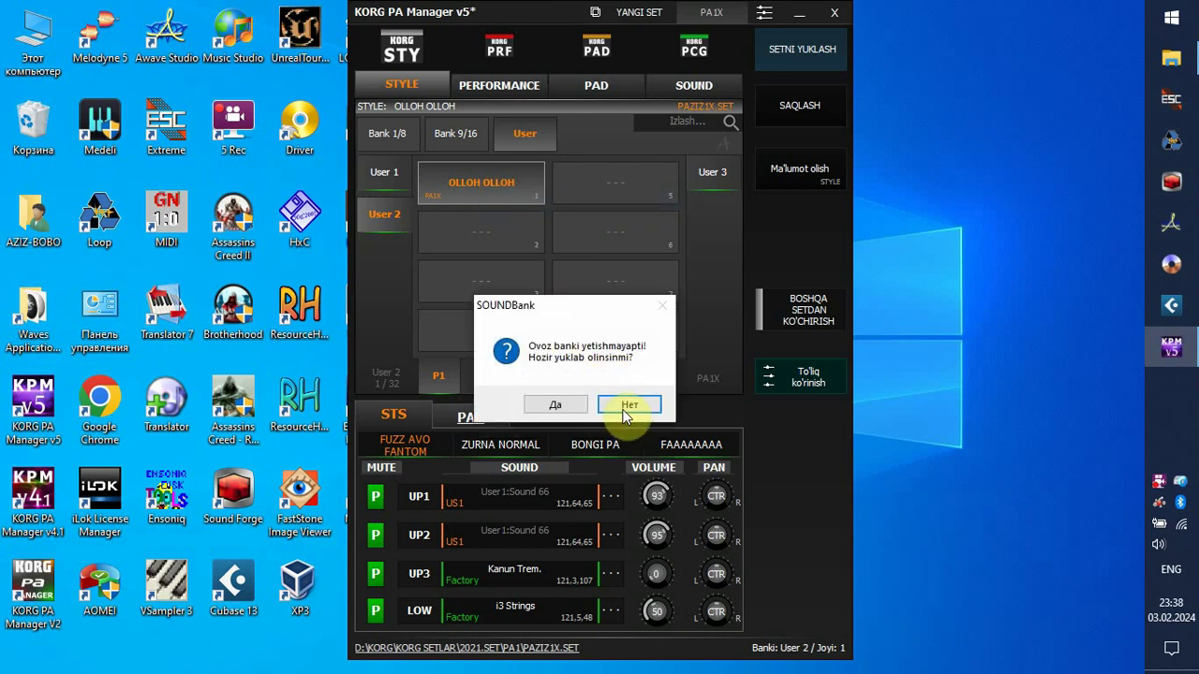
left_click(621, 409)
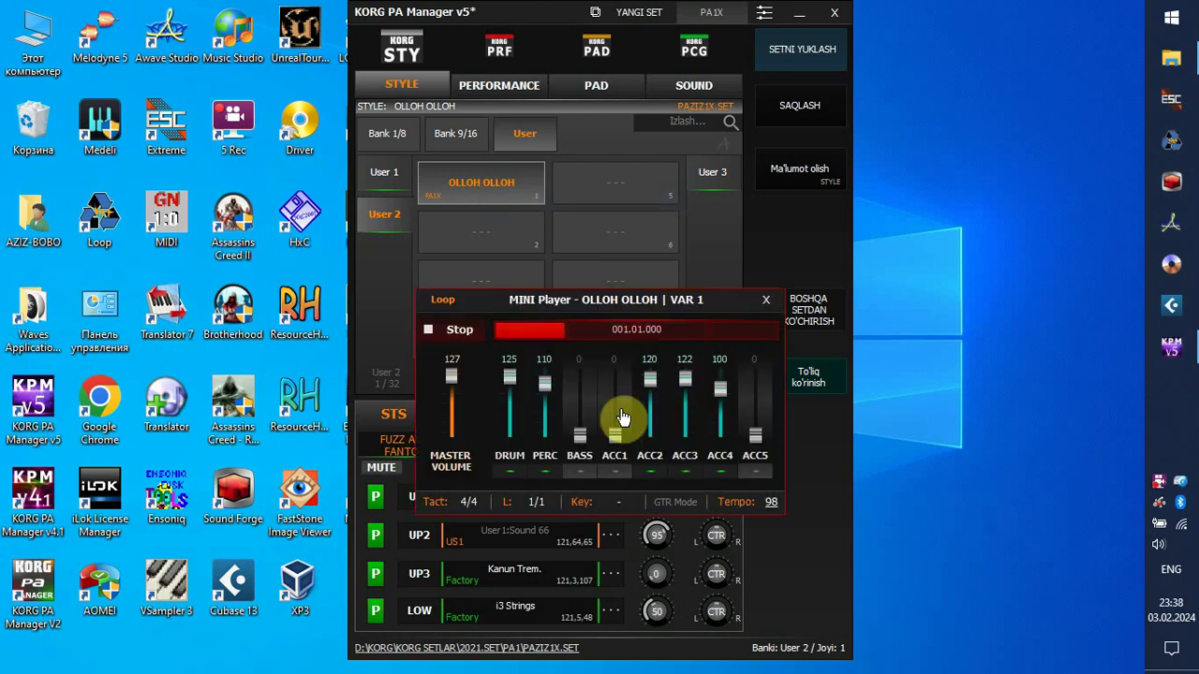
left_click(766, 301)
Step: Start saving the set and remove the KPM_ prefix so its file name is PAZIZ1X.SET
left_click(798, 108)
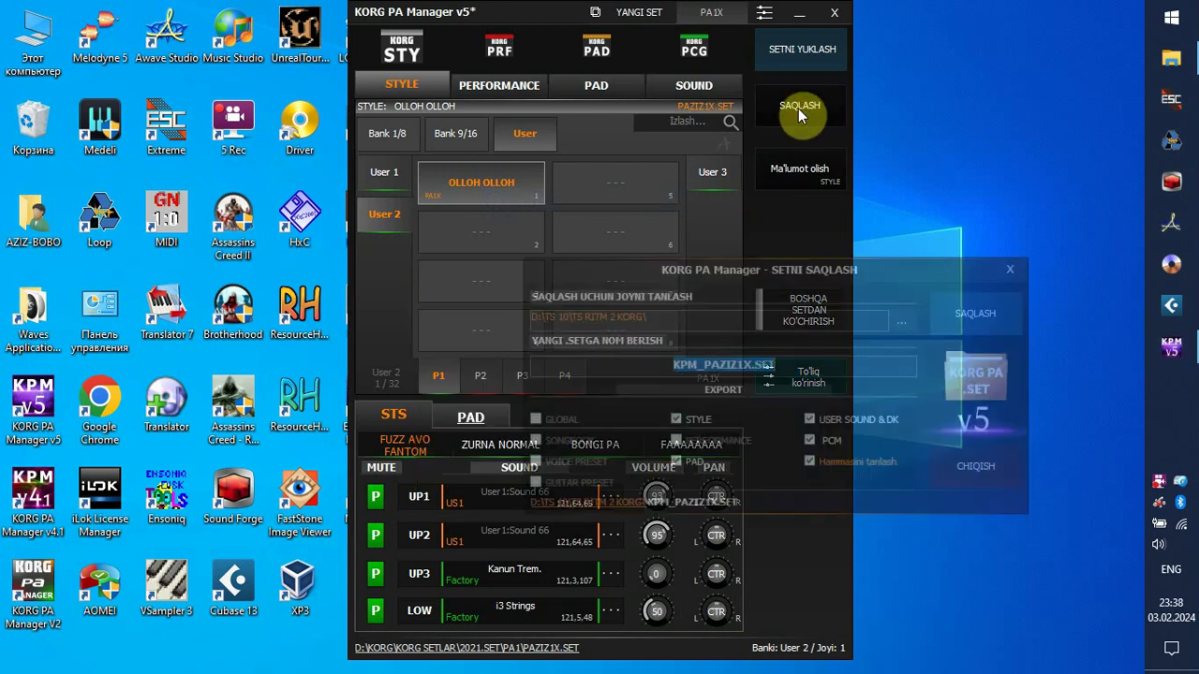
double_click(712, 369)
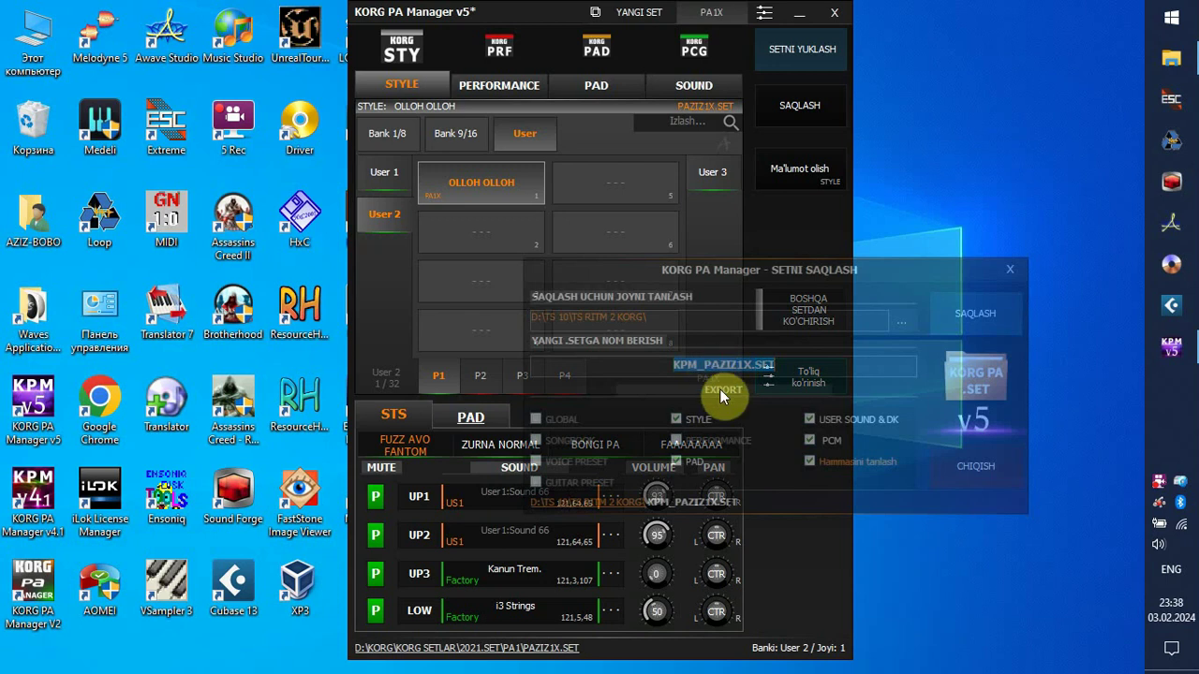
left_click(709, 365)
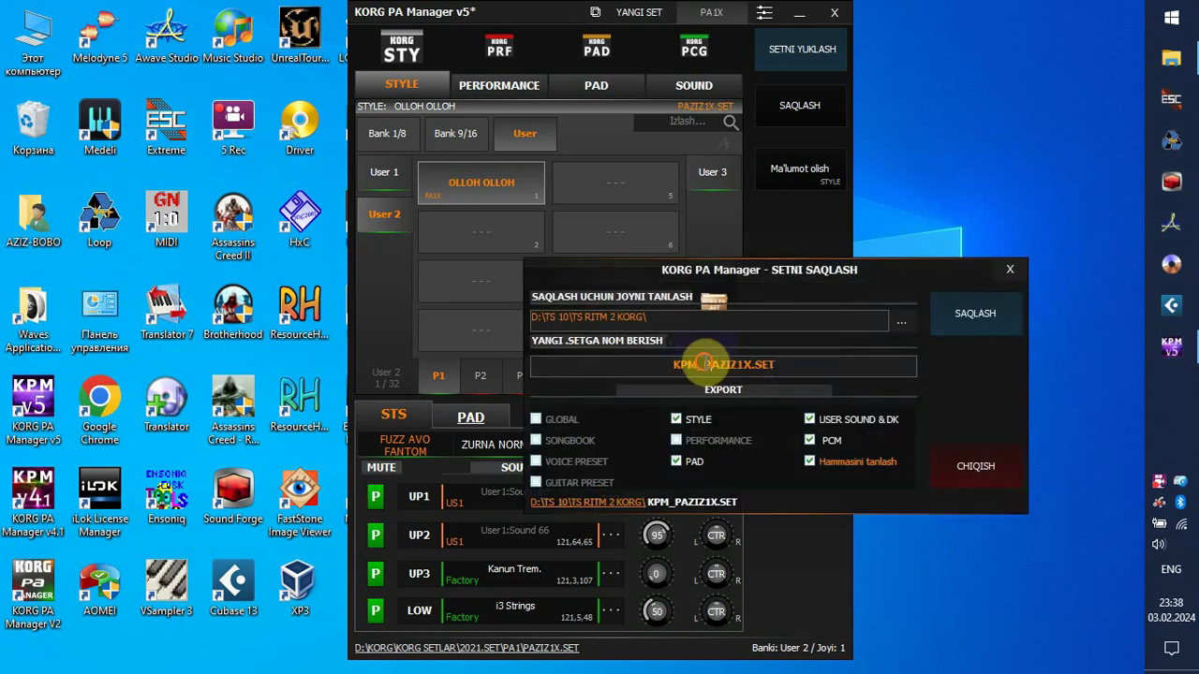
key("BackSpace")
key("BackSpace")
key("BackSpace")
key("BackSpace")
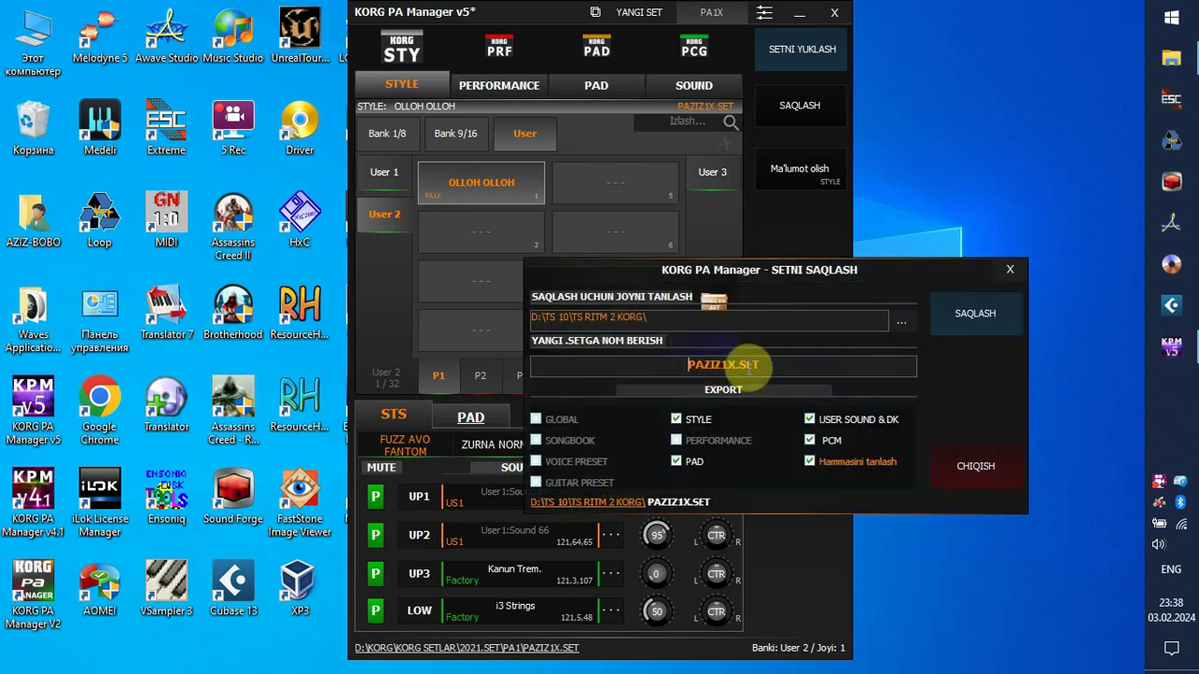
Step: Save the set to D:\KORG\KORG SETLAR\2021.SET\PA1\, agreeing to overwrite the existing folders, including STYLE and PAD
left_click(981, 325)
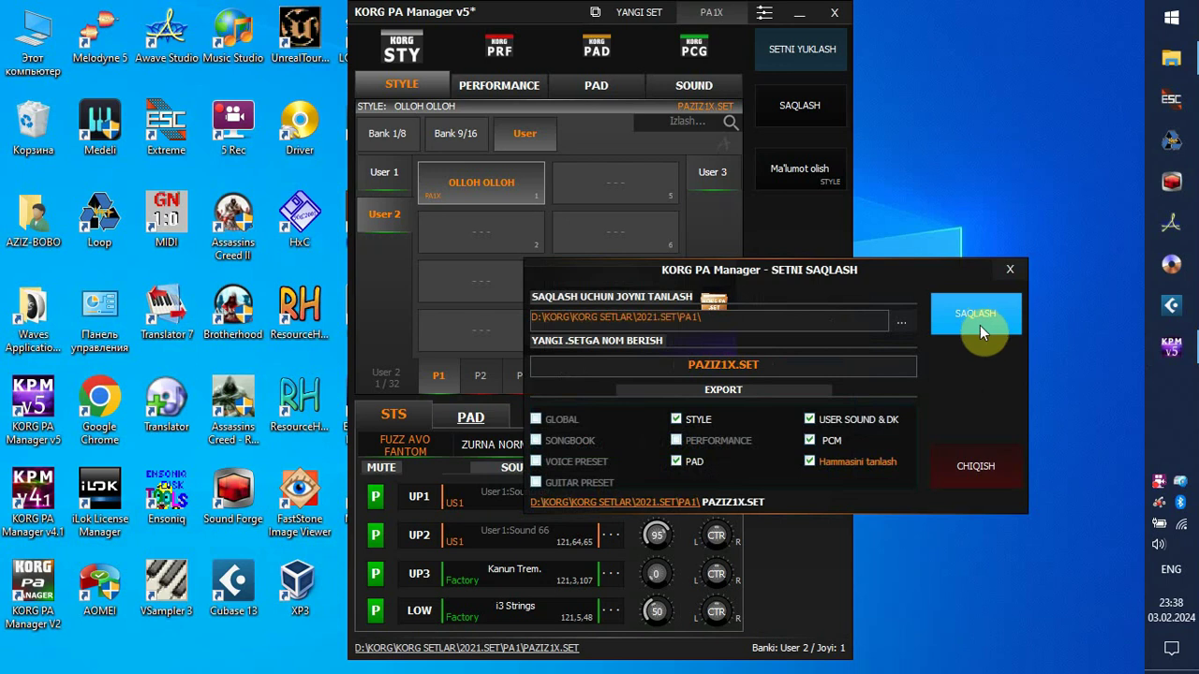
left_click(957, 327)
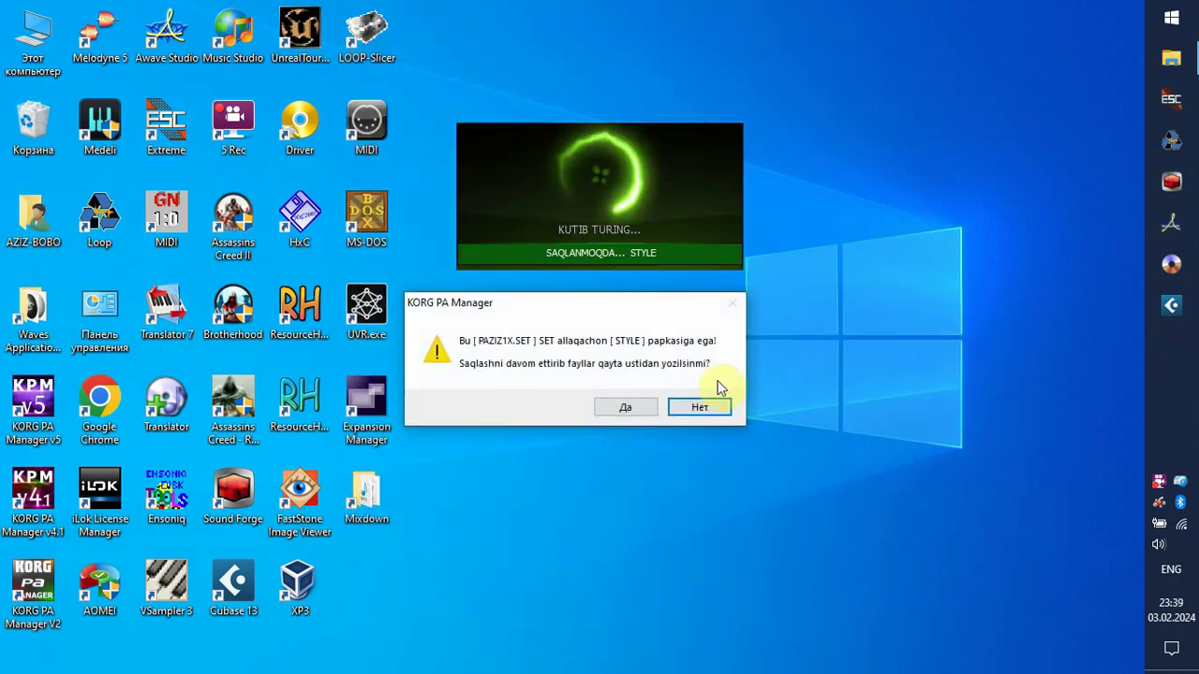
left_click(626, 405)
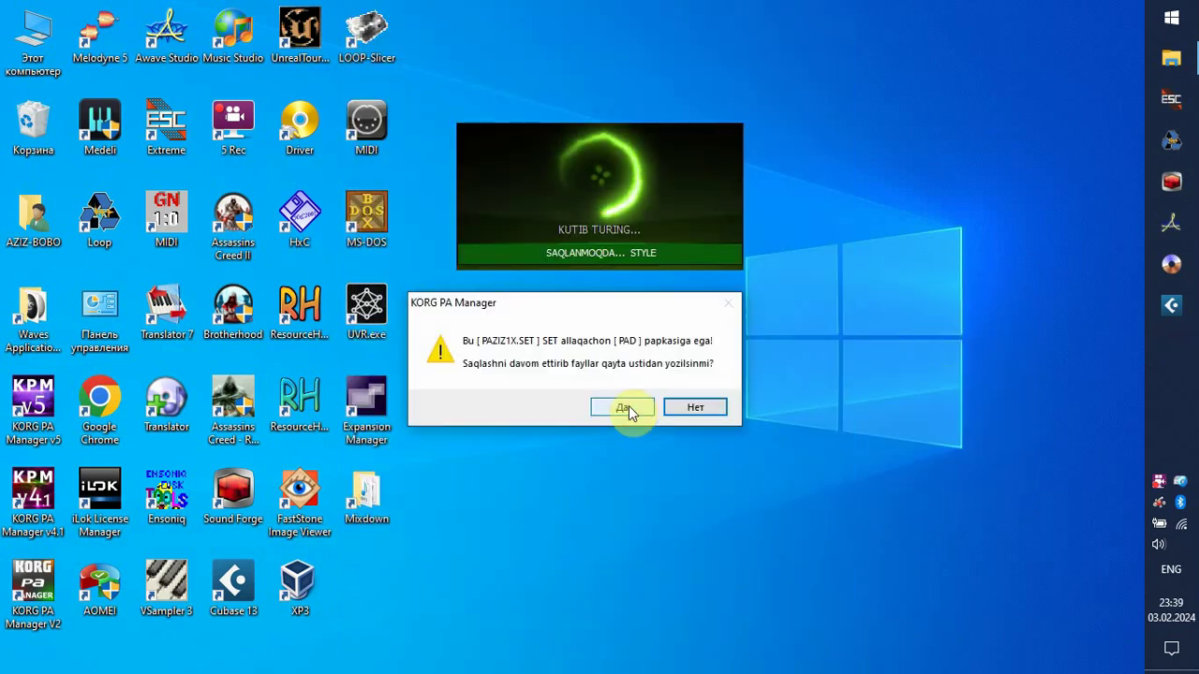
left_click(628, 405)
left_click(628, 406)
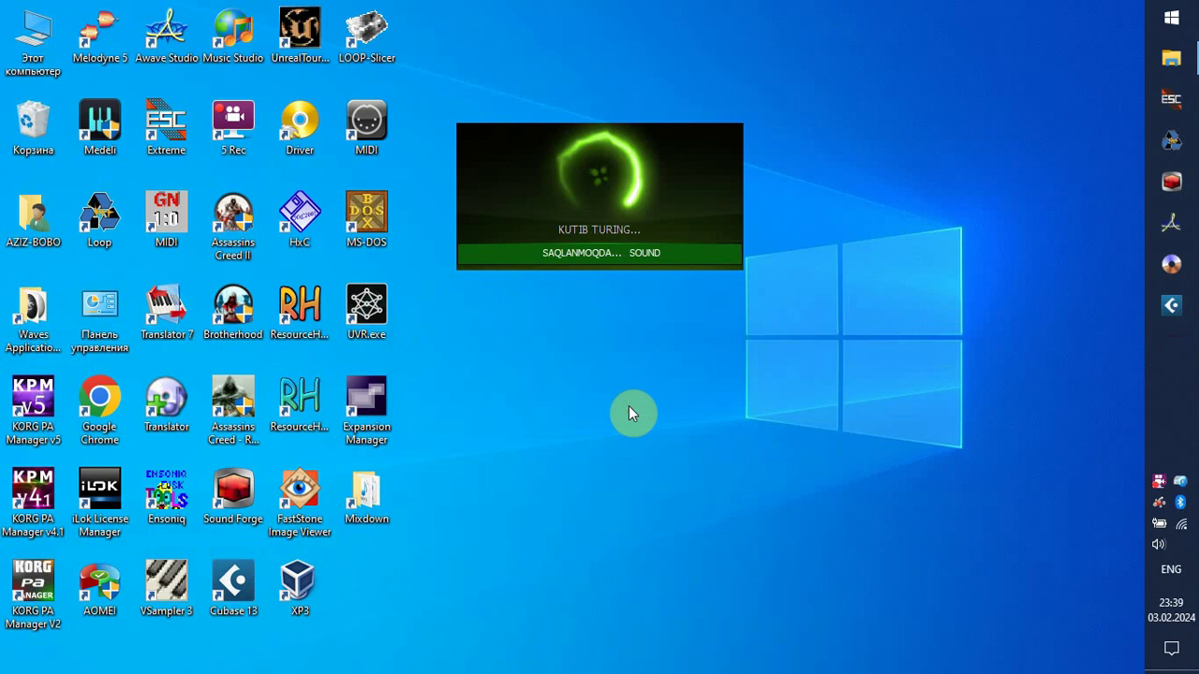
left_click(629, 410)
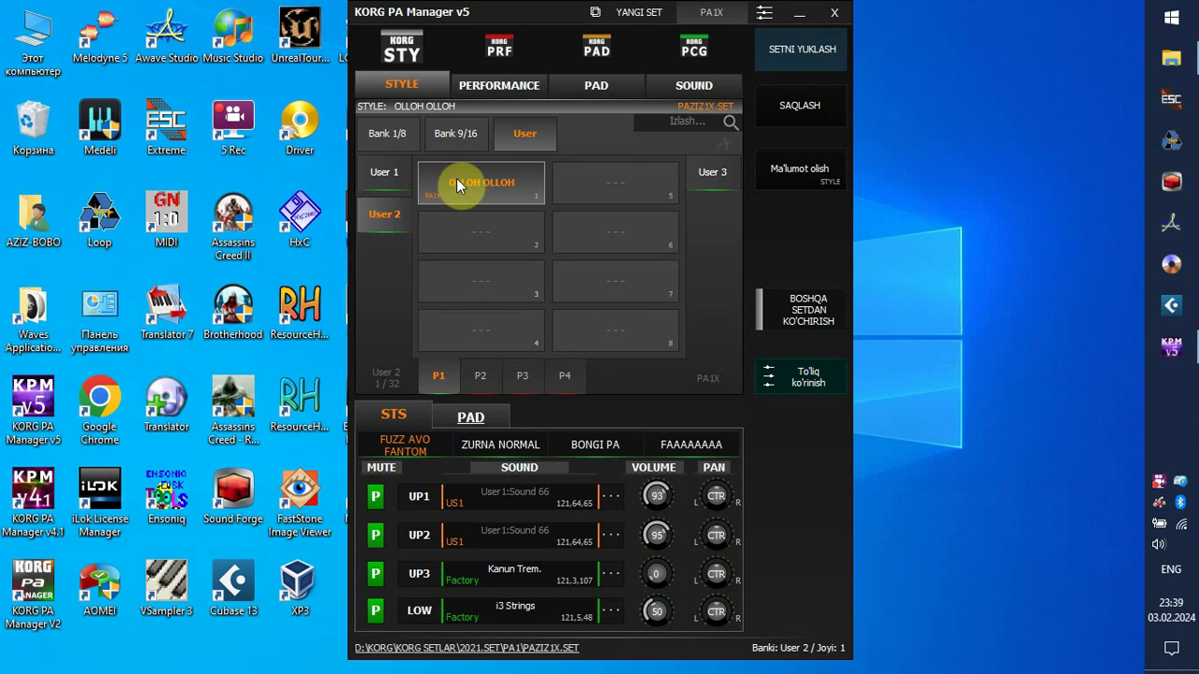
Step: Play the original AZER style from User 1 without downloading the sound bank, and close the player
left_click(389, 186)
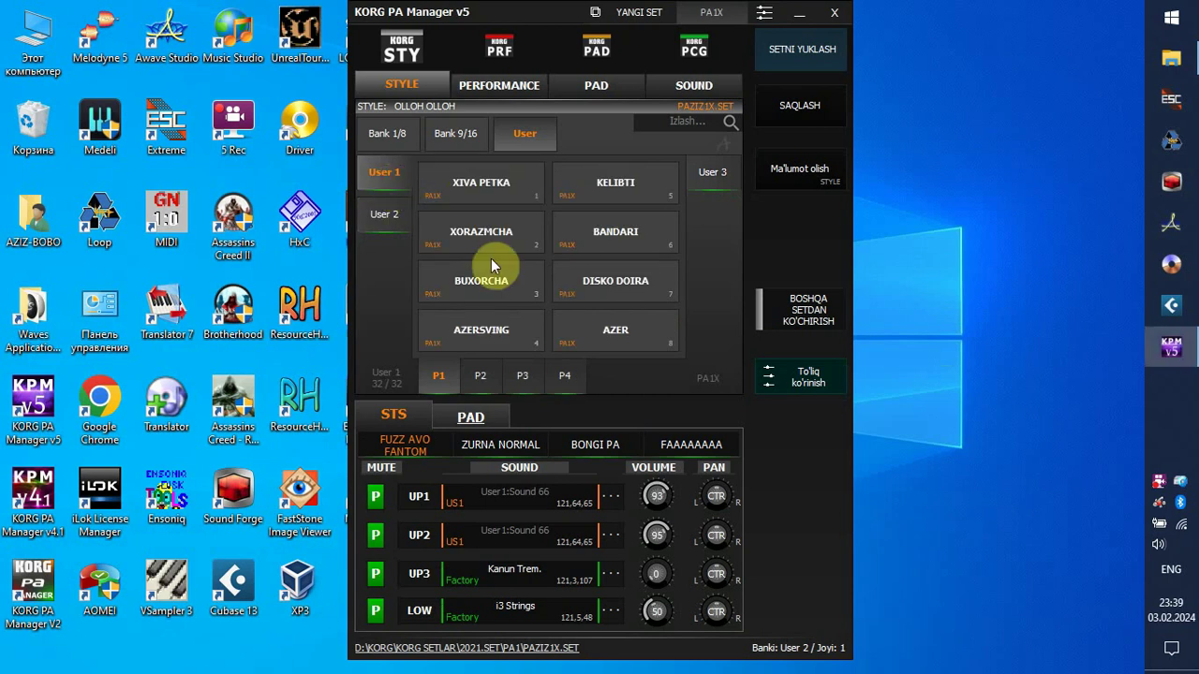
right_click(616, 324)
left_click(672, 335)
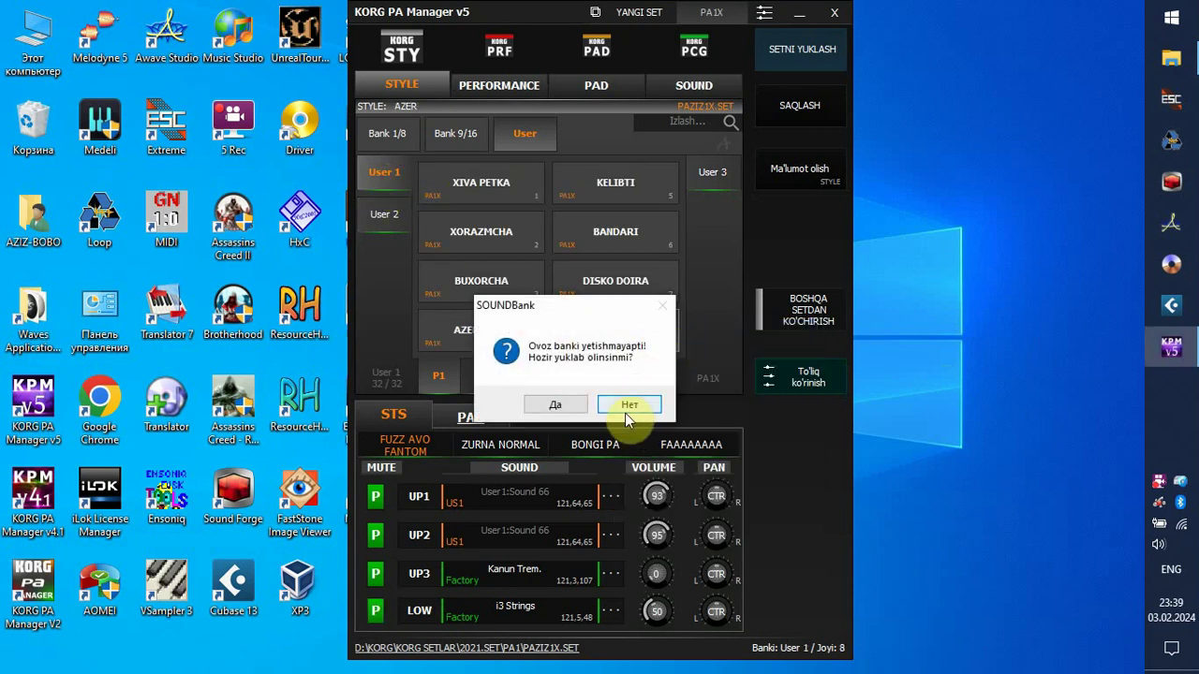
left_click(635, 405)
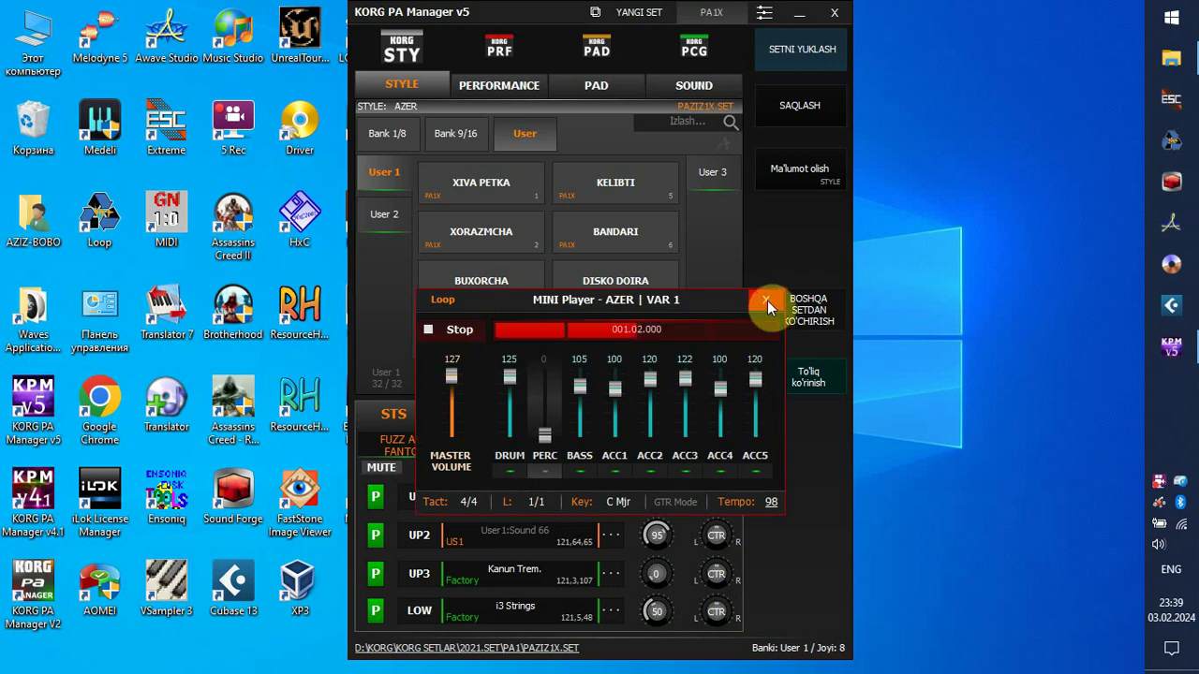
left_click(766, 300)
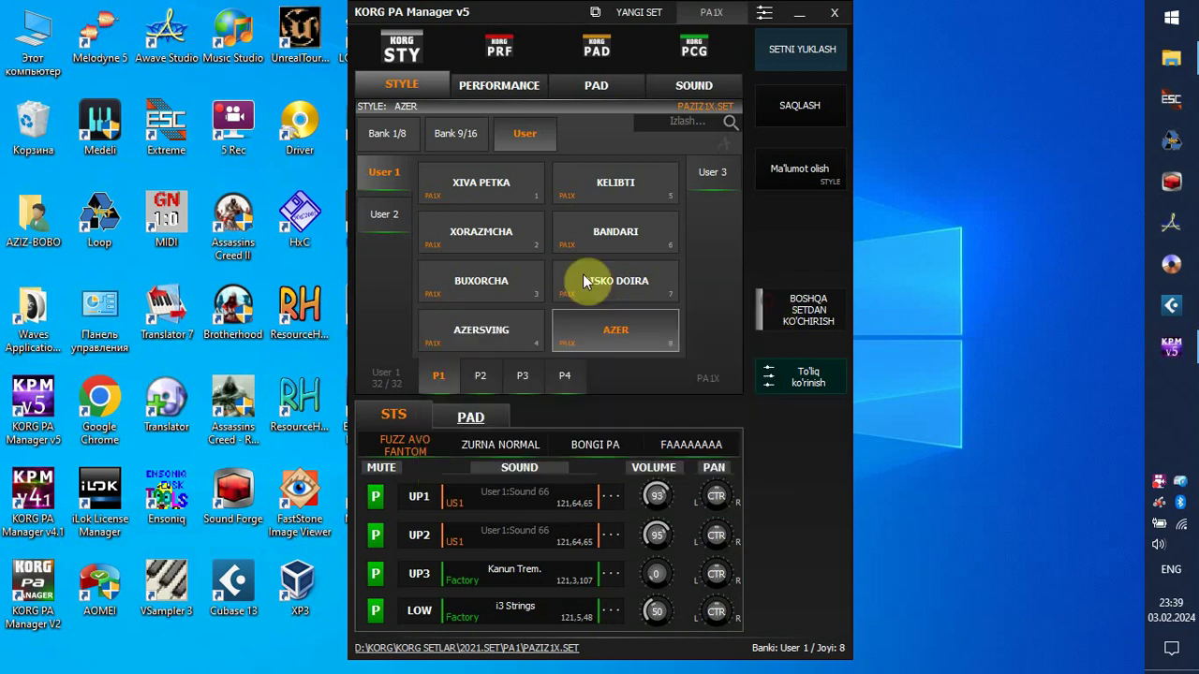
Step: Return to User 2 and play the saved OLLOH OLLOH style for comparison without downloading the sound bank, closing the player at the end
left_click(390, 217)
right_click(459, 182)
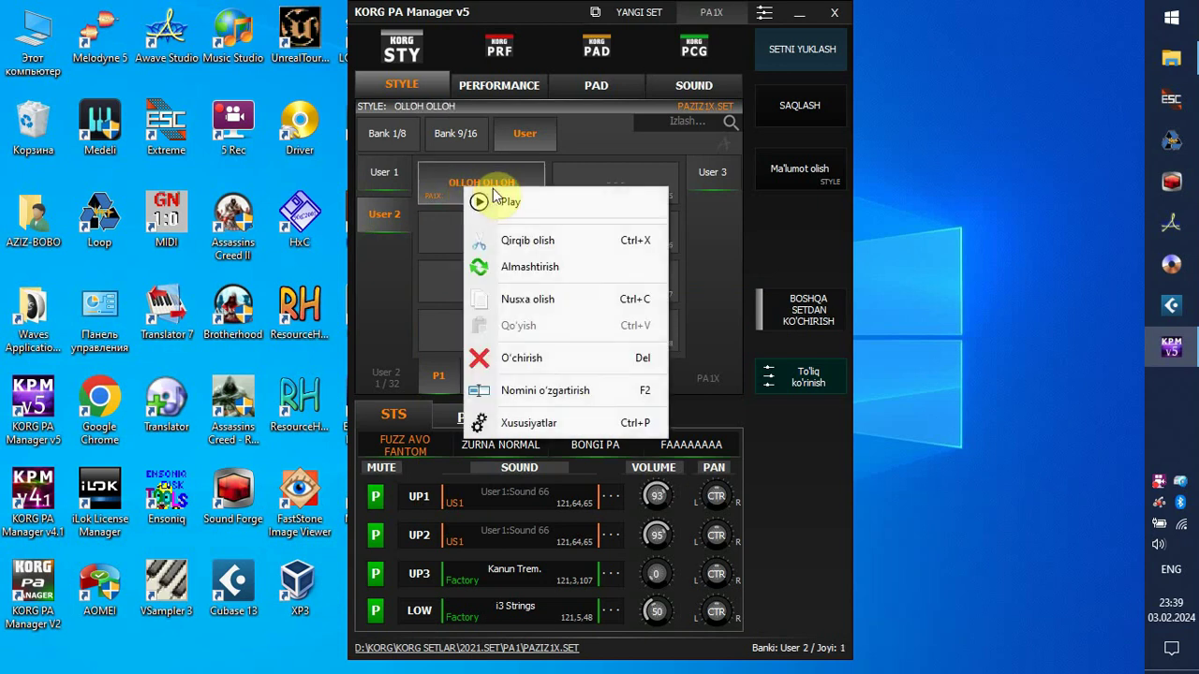
left_click(503, 194)
left_click(629, 404)
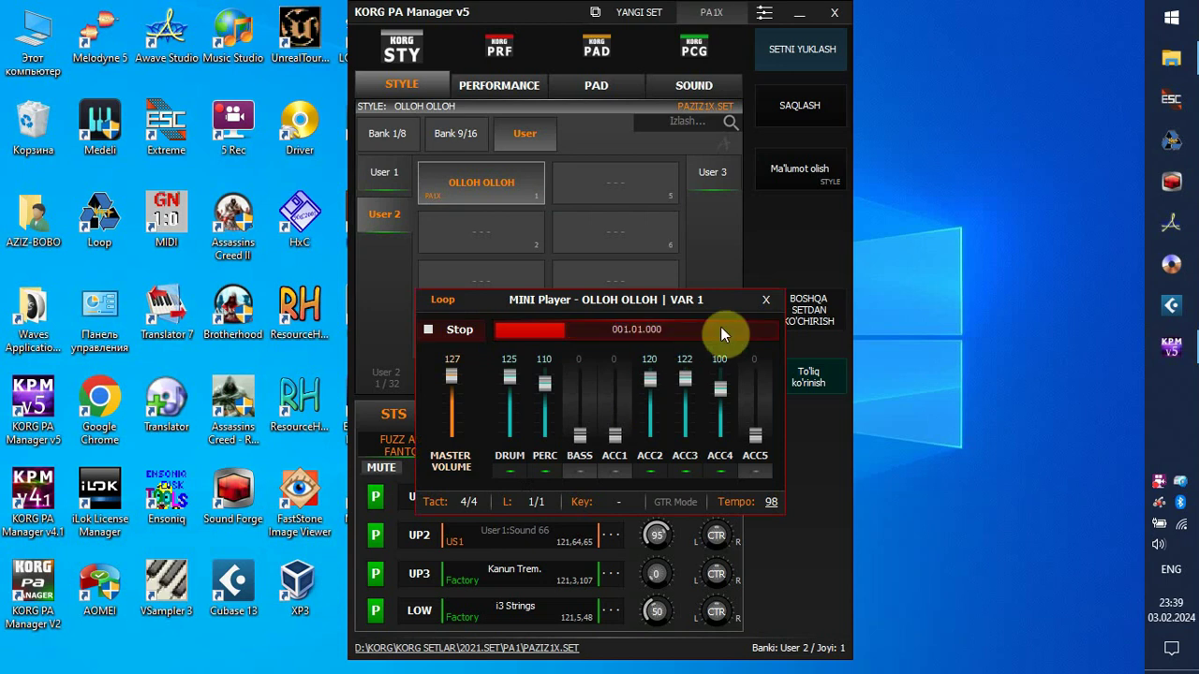
left_click(768, 301)
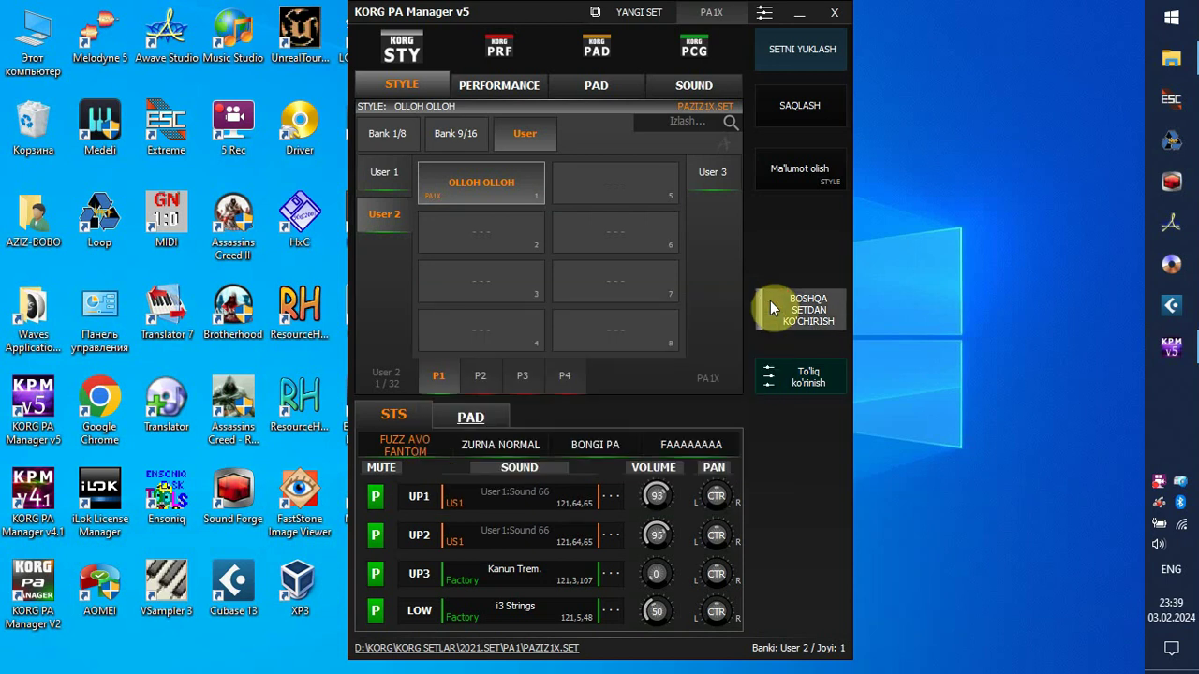